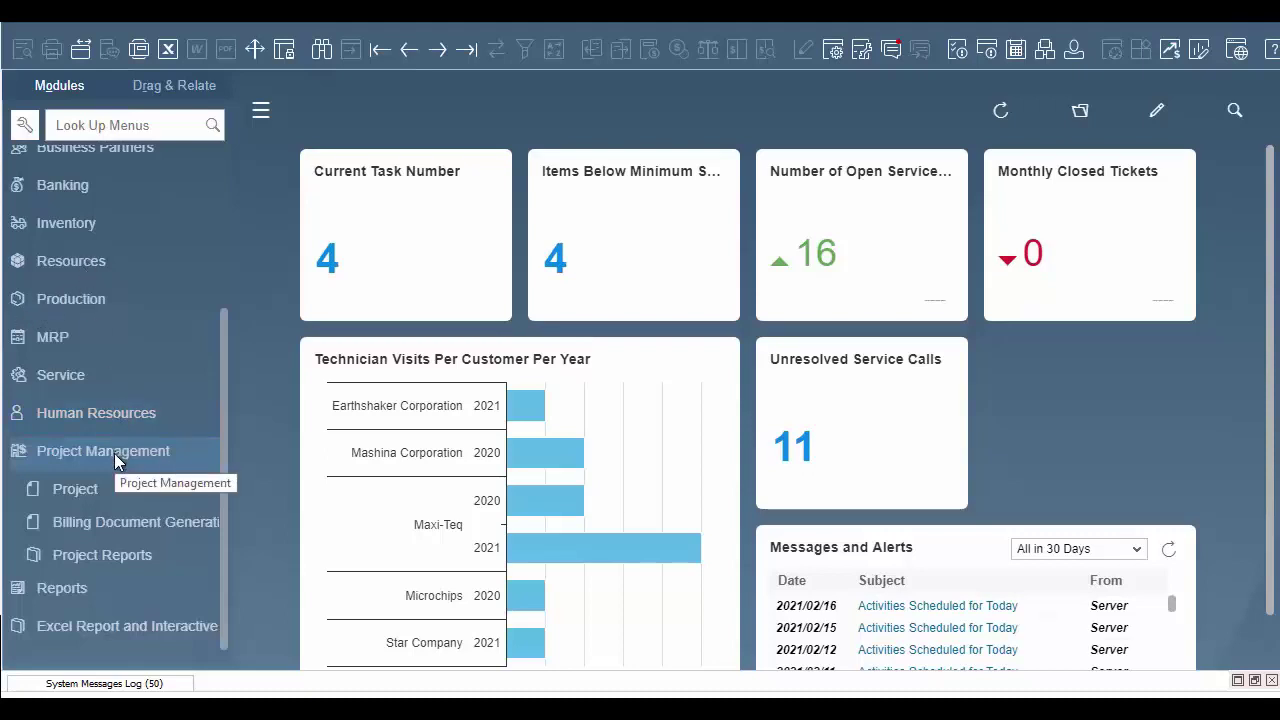
Open a new external project and select Maxi-Teq as its business partner
click(73, 491)
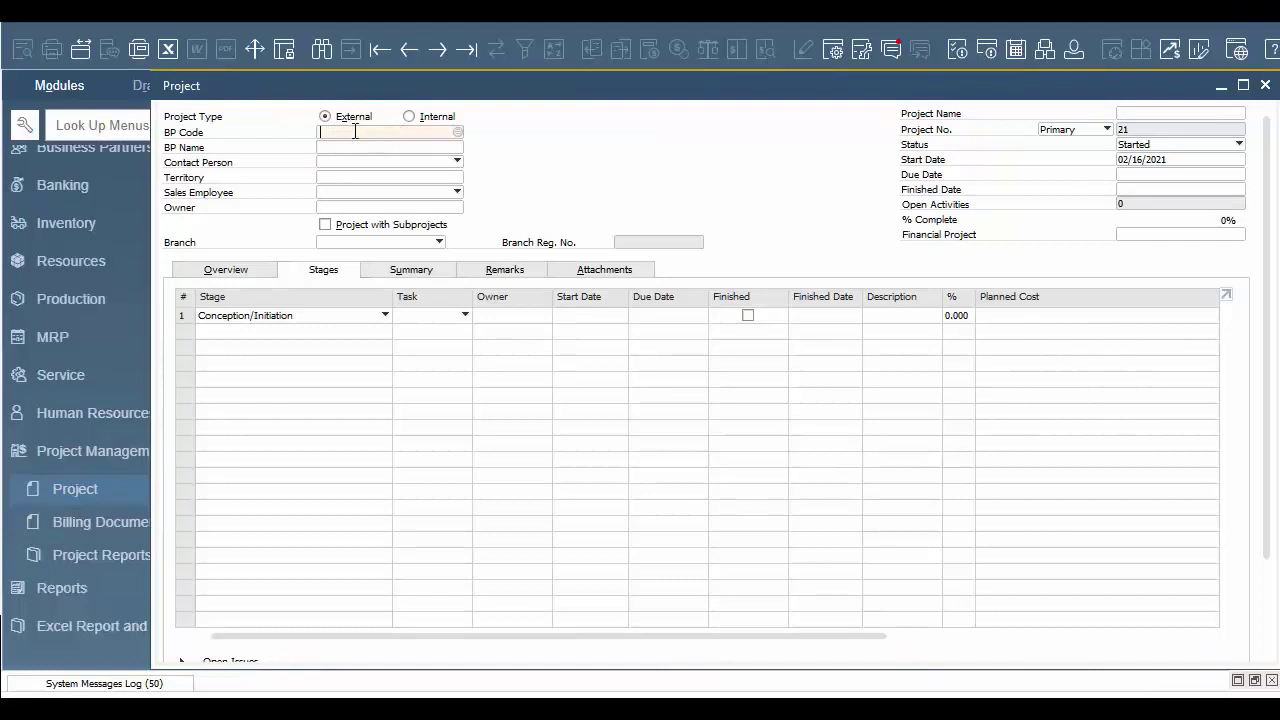
click(458, 132)
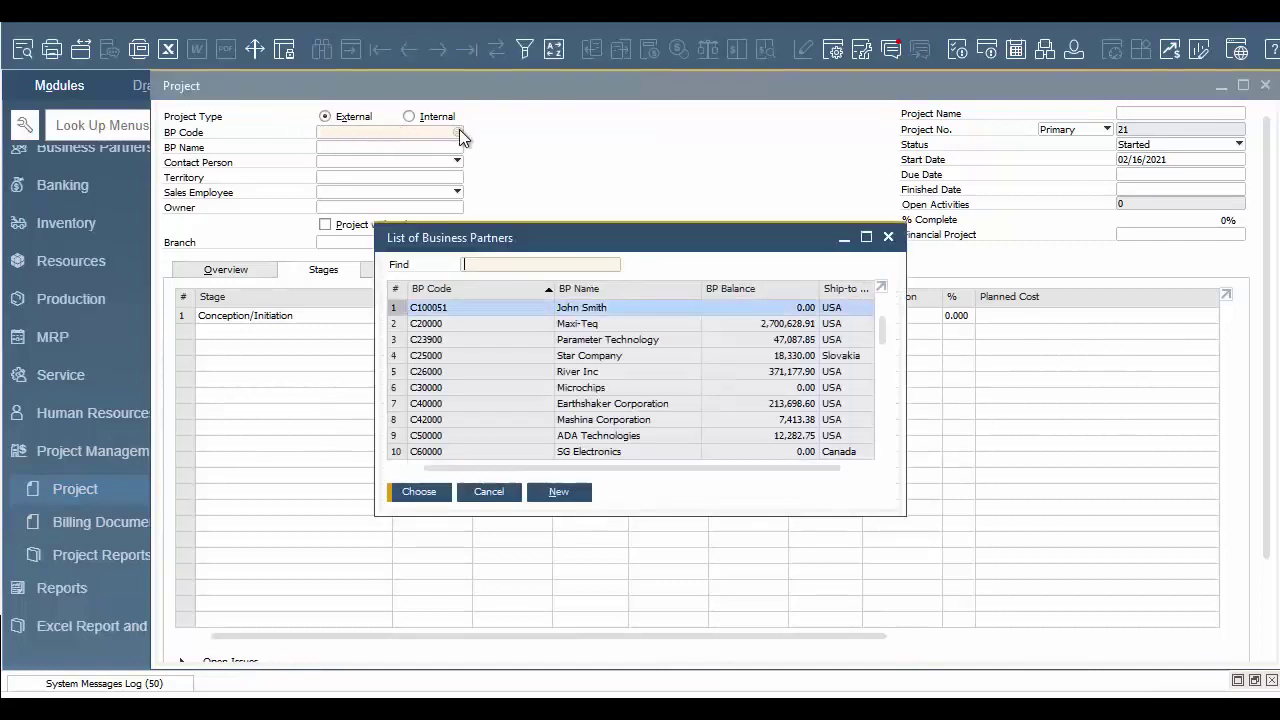
click(586, 325)
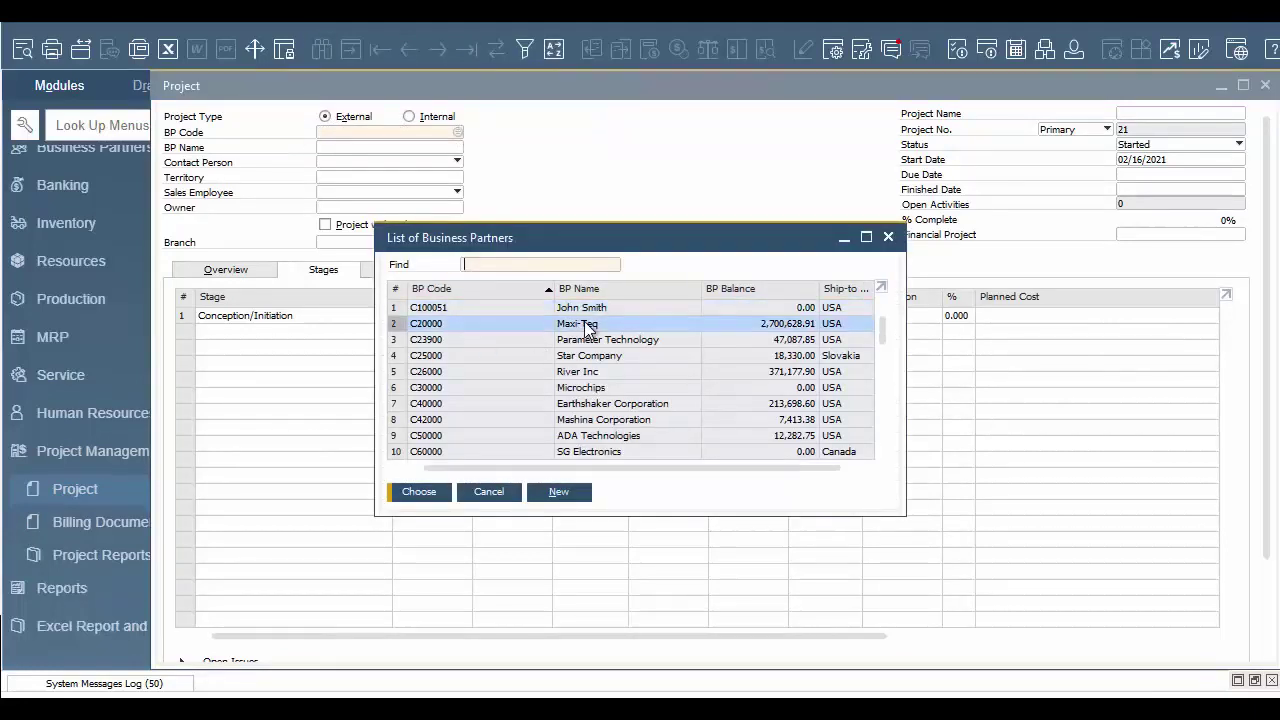
click(420, 492)
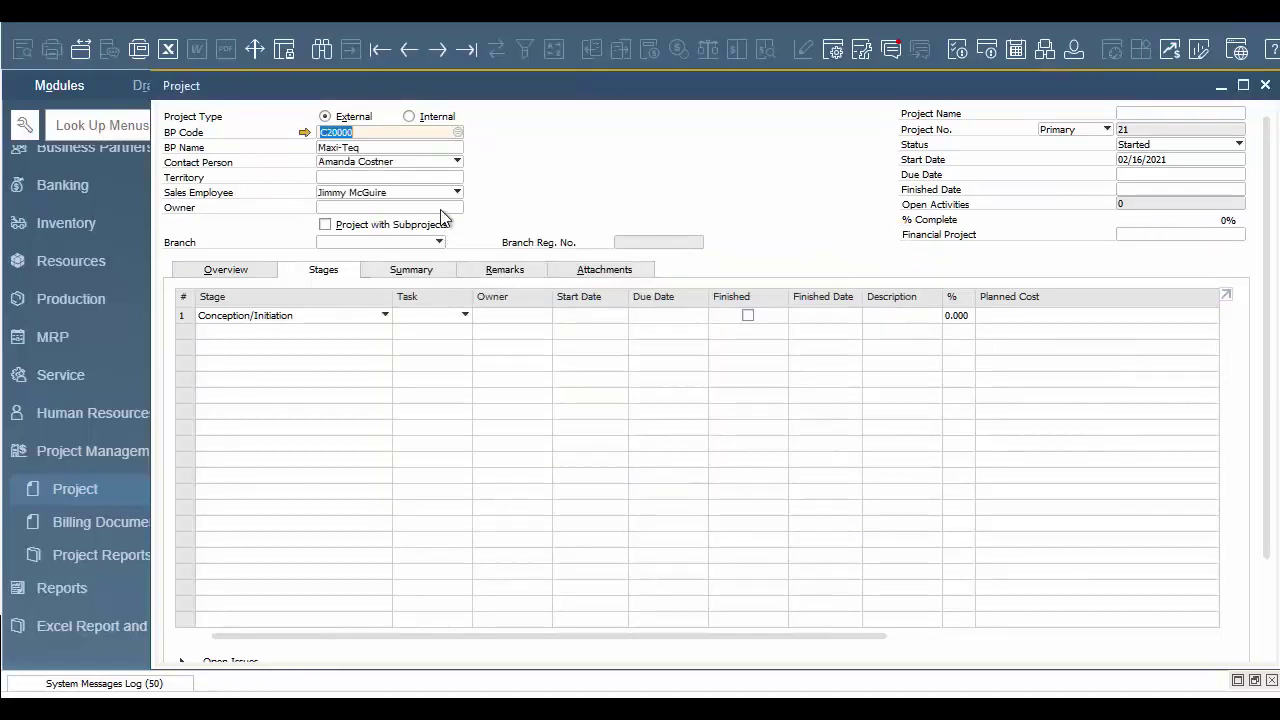
click(371, 162)
click(371, 177)
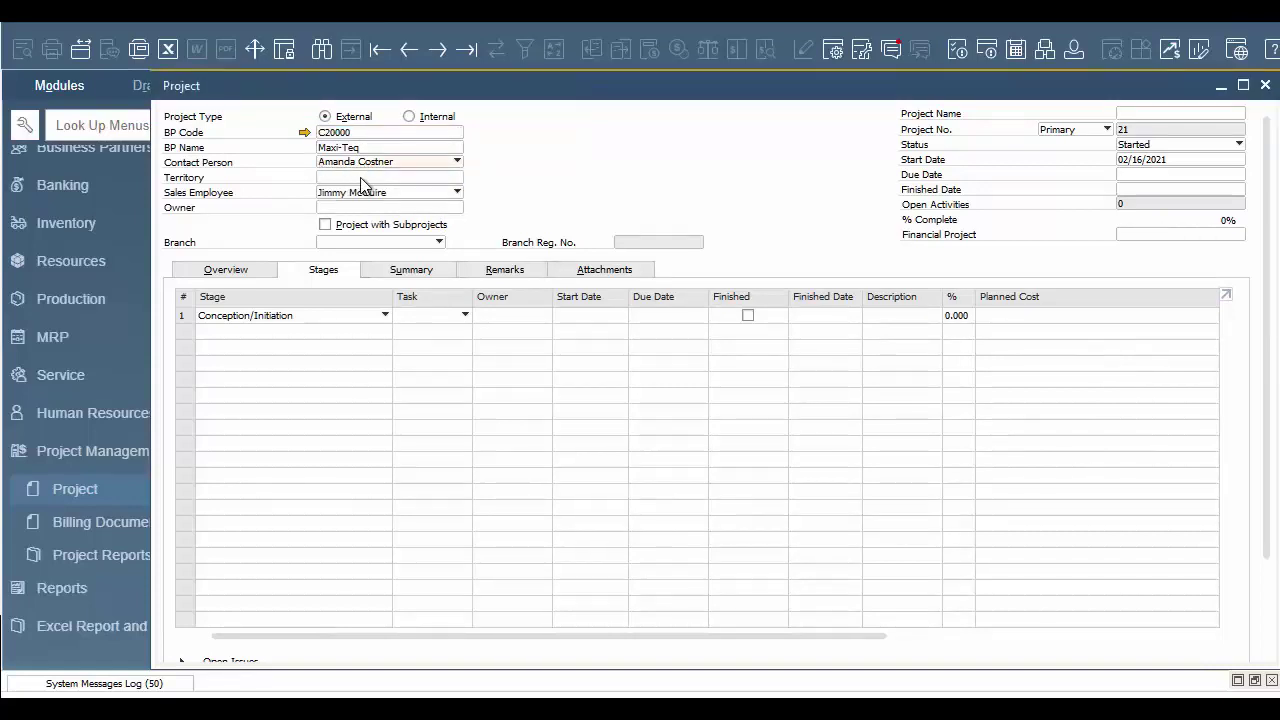
click(452, 177)
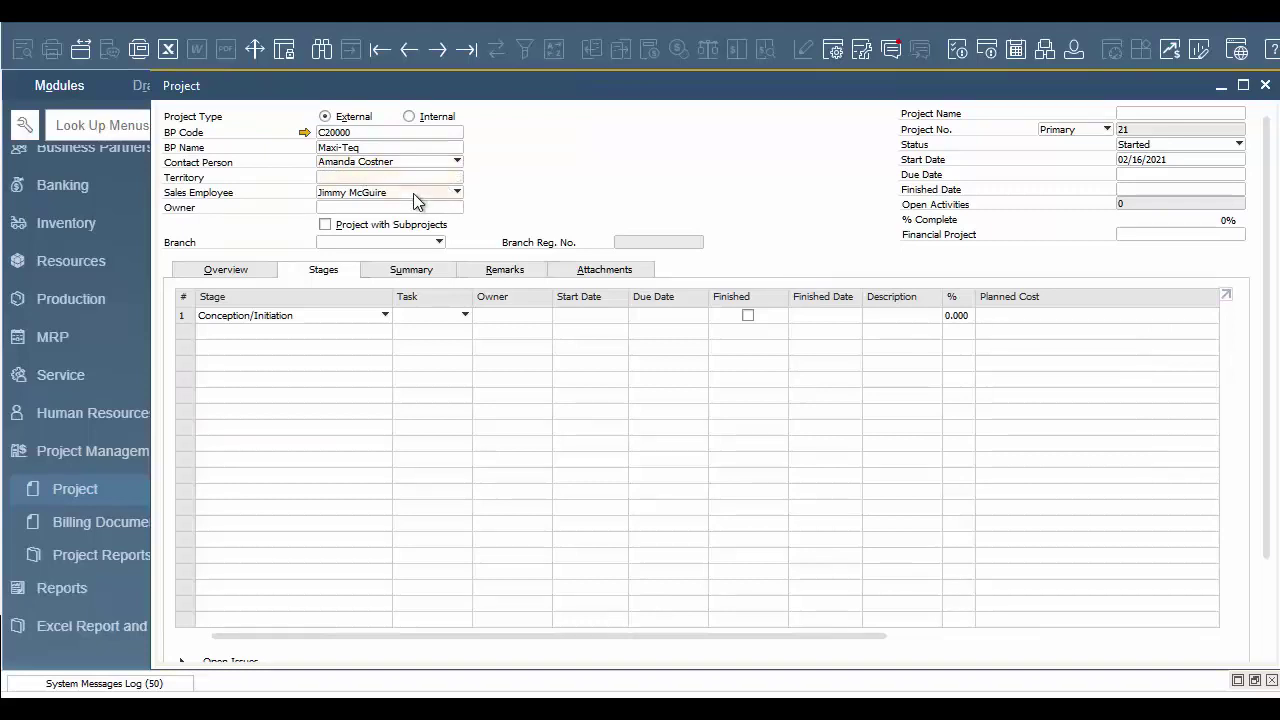
click(417, 195)
click(414, 196)
Assign an employee from the employee list as project owner and set the branch to Support One - Demo
click(450, 208)
click(457, 207)
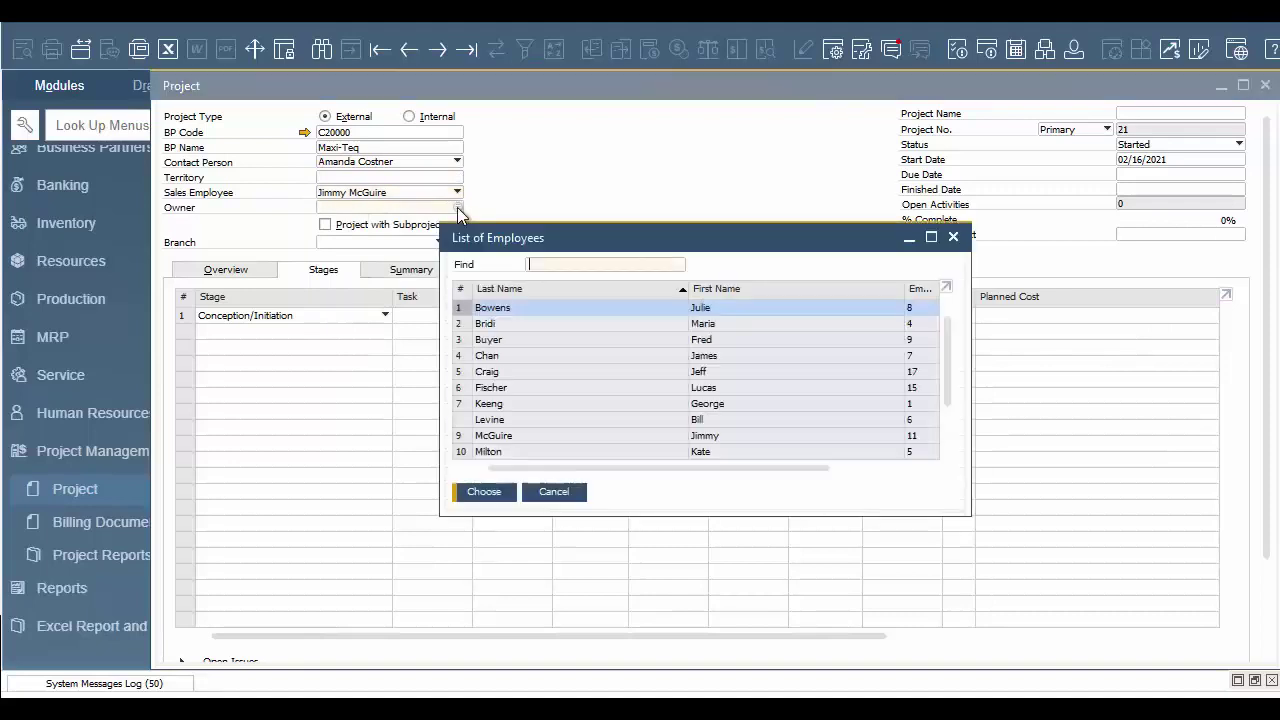
scroll(760, 388, down, 2)
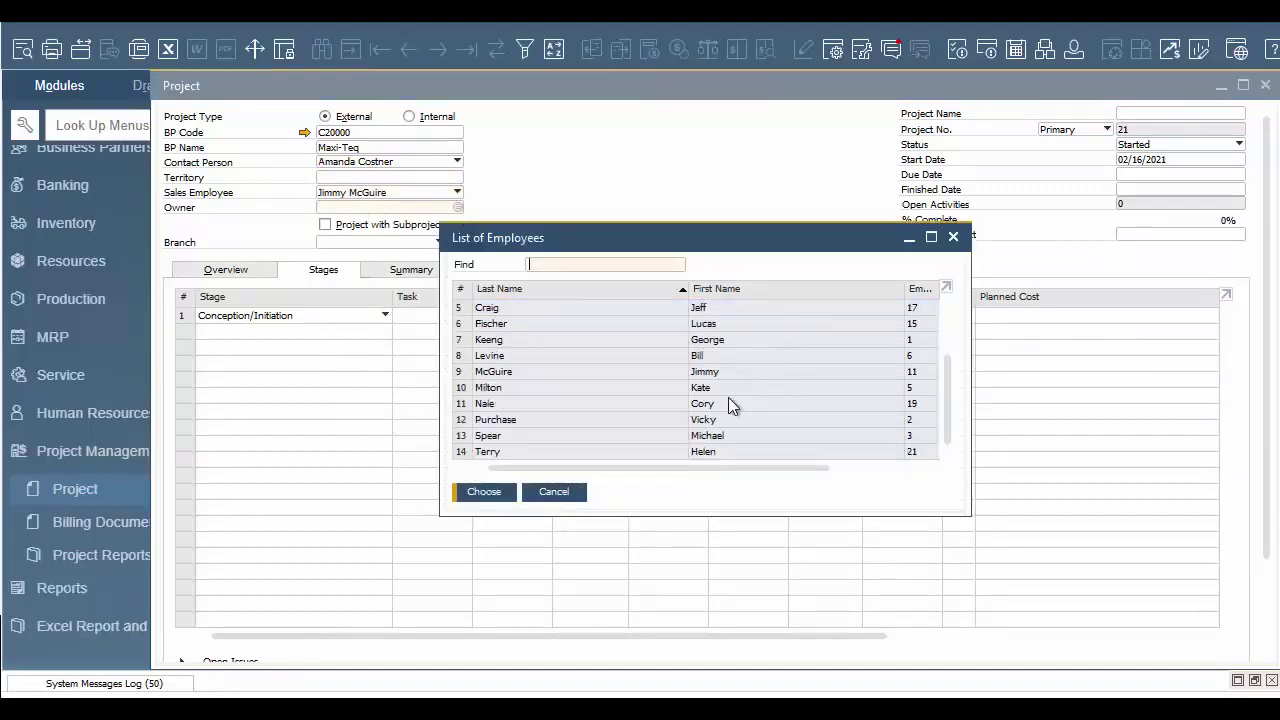
double_click(463, 404)
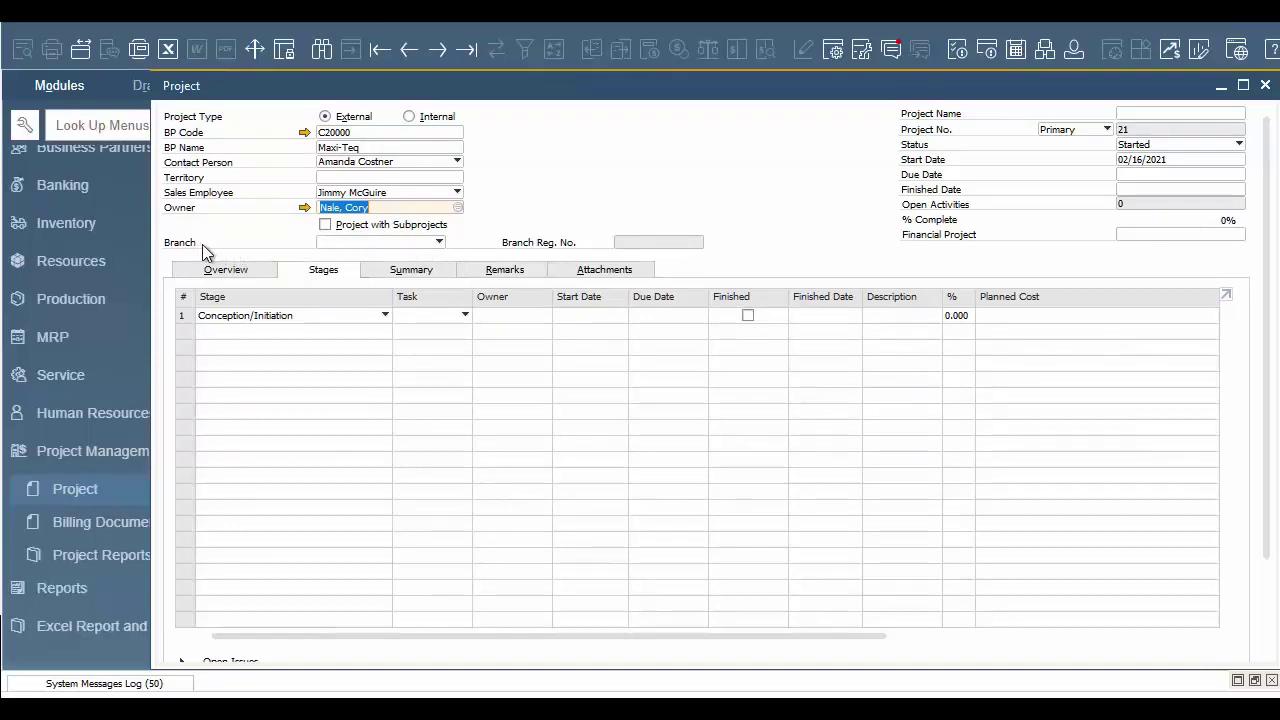
click(406, 243)
click(394, 260)
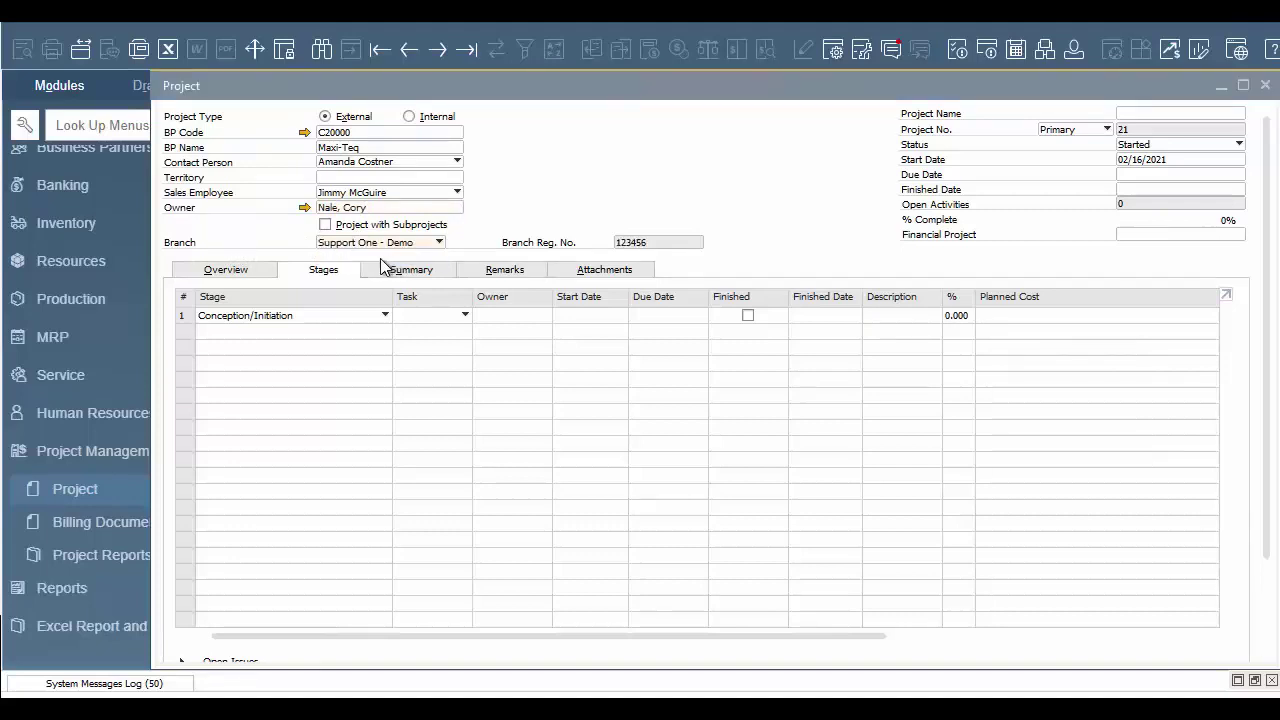
Name the project Test Project #1 and set its due date to 04/29/2021
click(1153, 116)
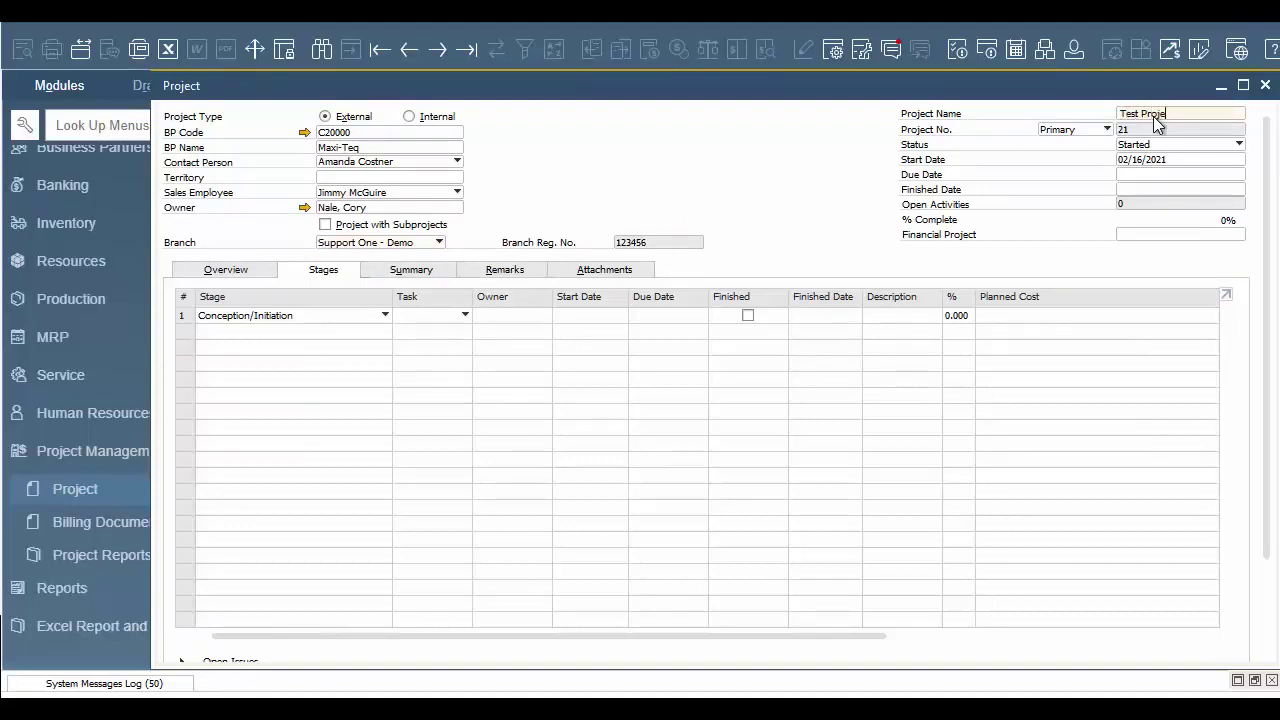
text(Test Project #1)
click(1143, 178)
click(1239, 174)
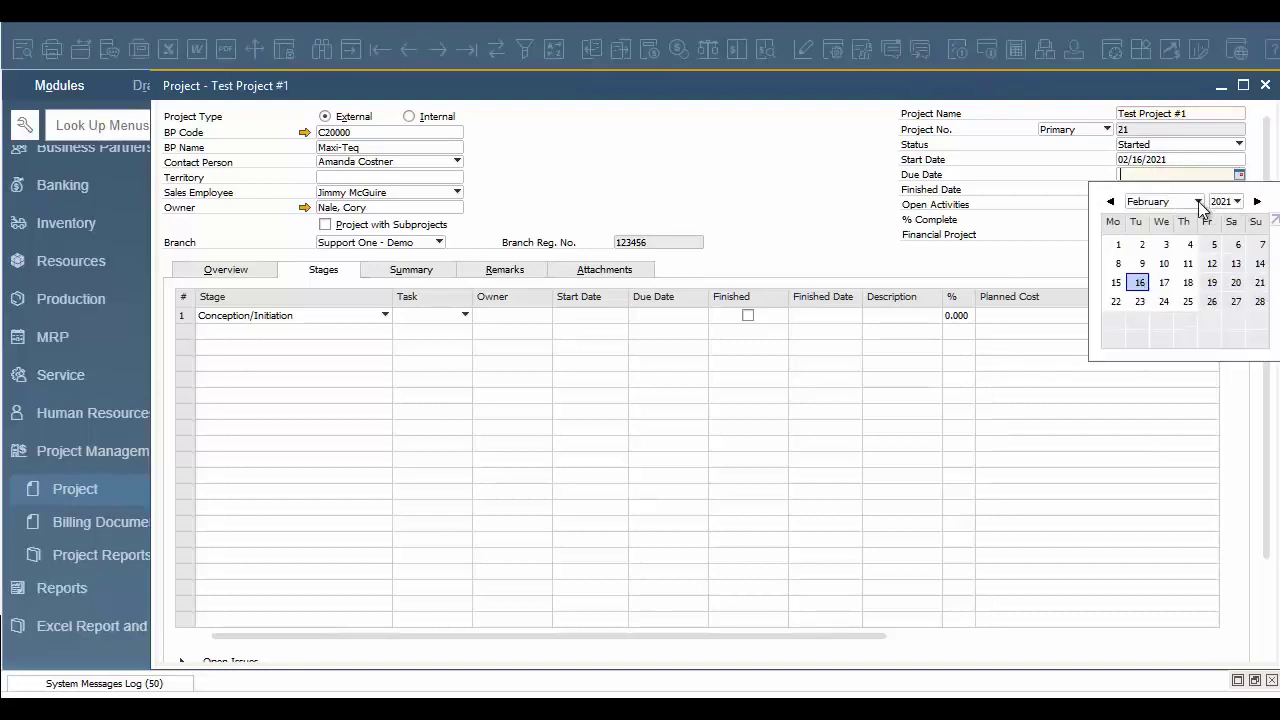
click(1200, 202)
click(1150, 268)
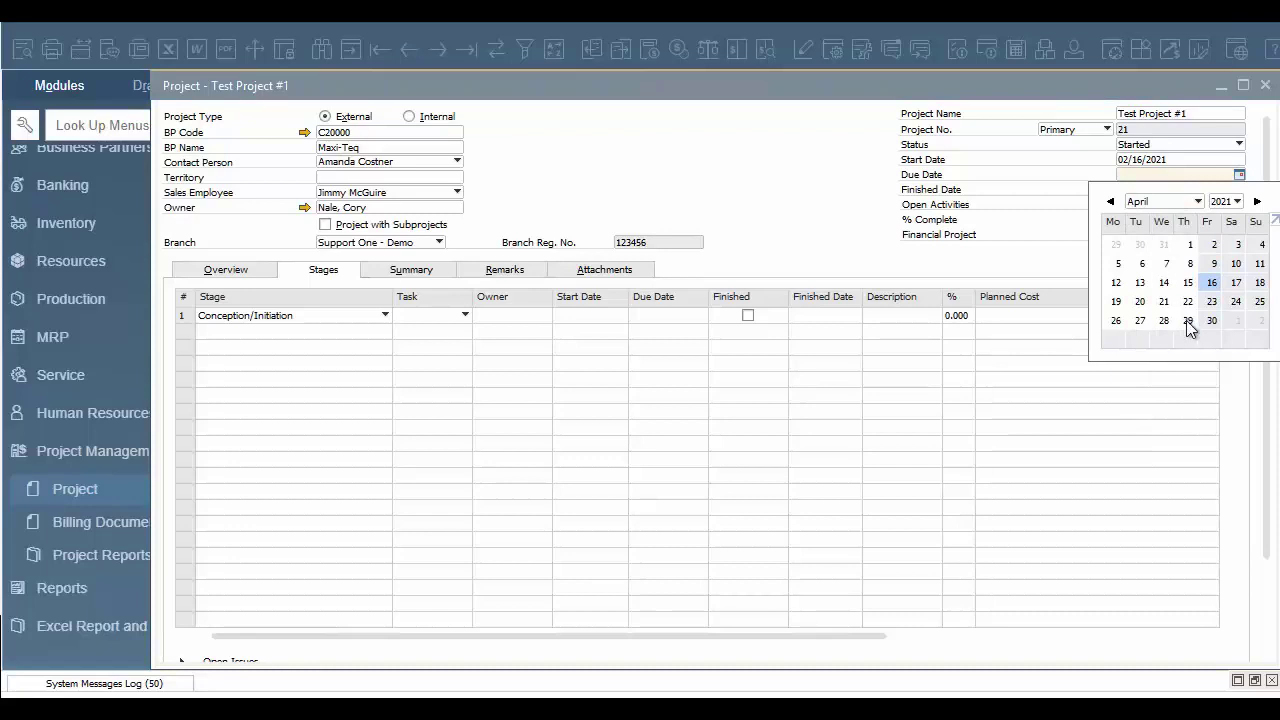
click(1188, 320)
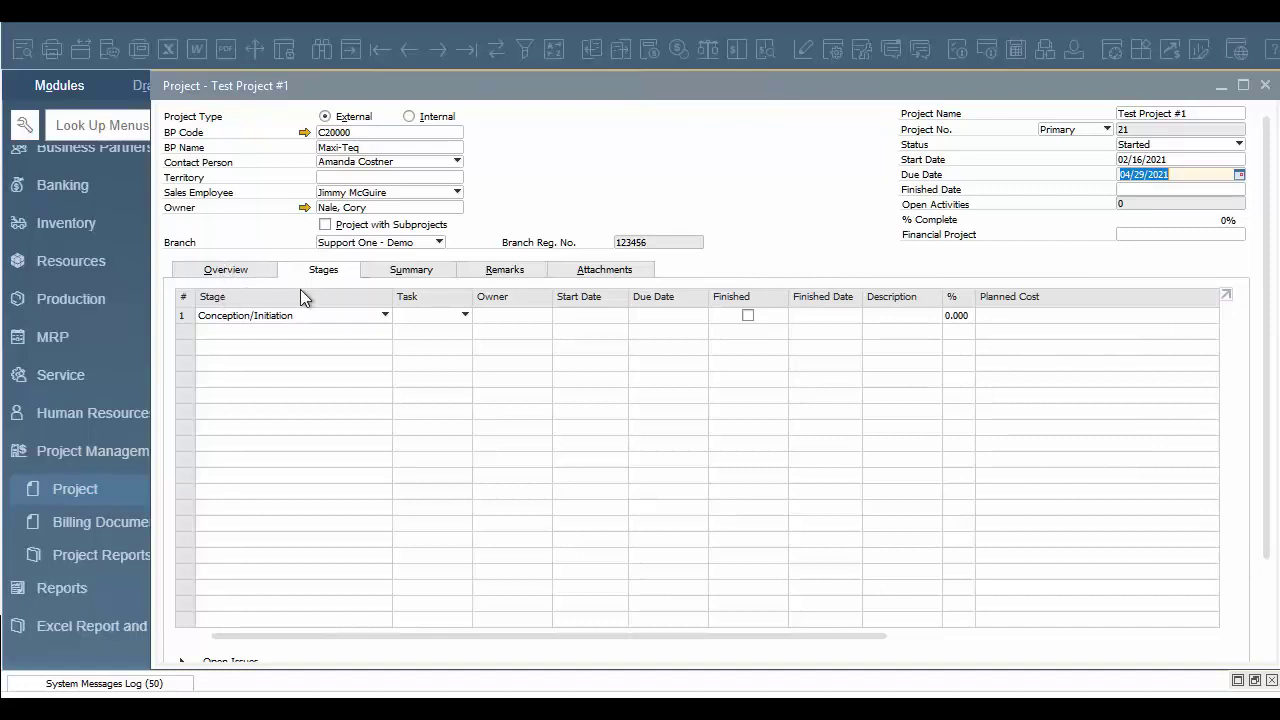
Select Conception/Initiation as the first row's stage and review the stage definitions in the project management setup
click(255, 318)
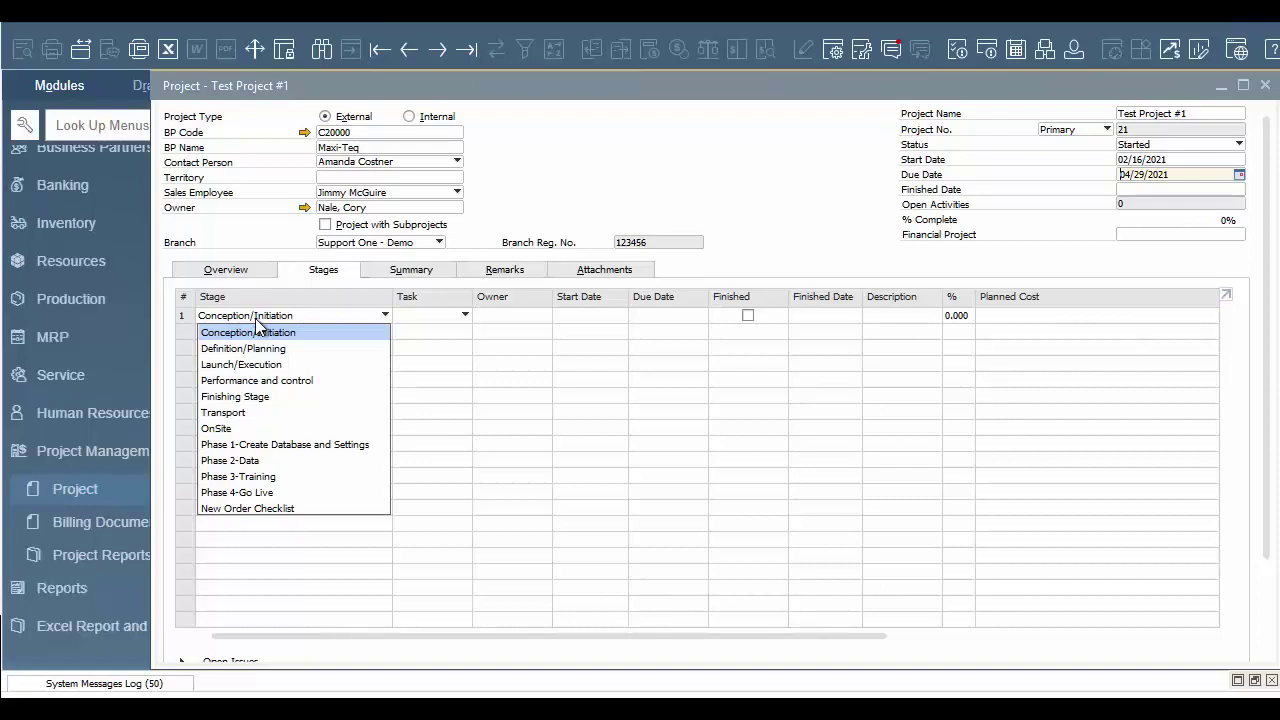
click(257, 331)
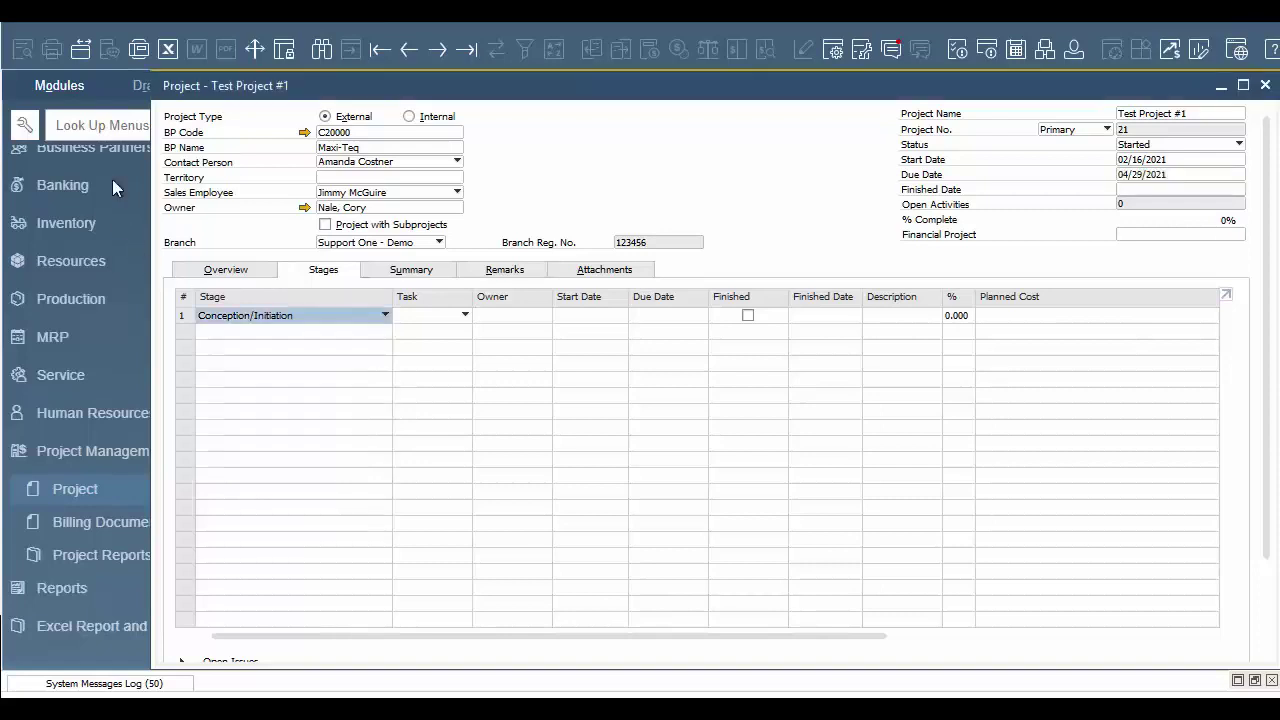
click(128, 126)
text(stages)
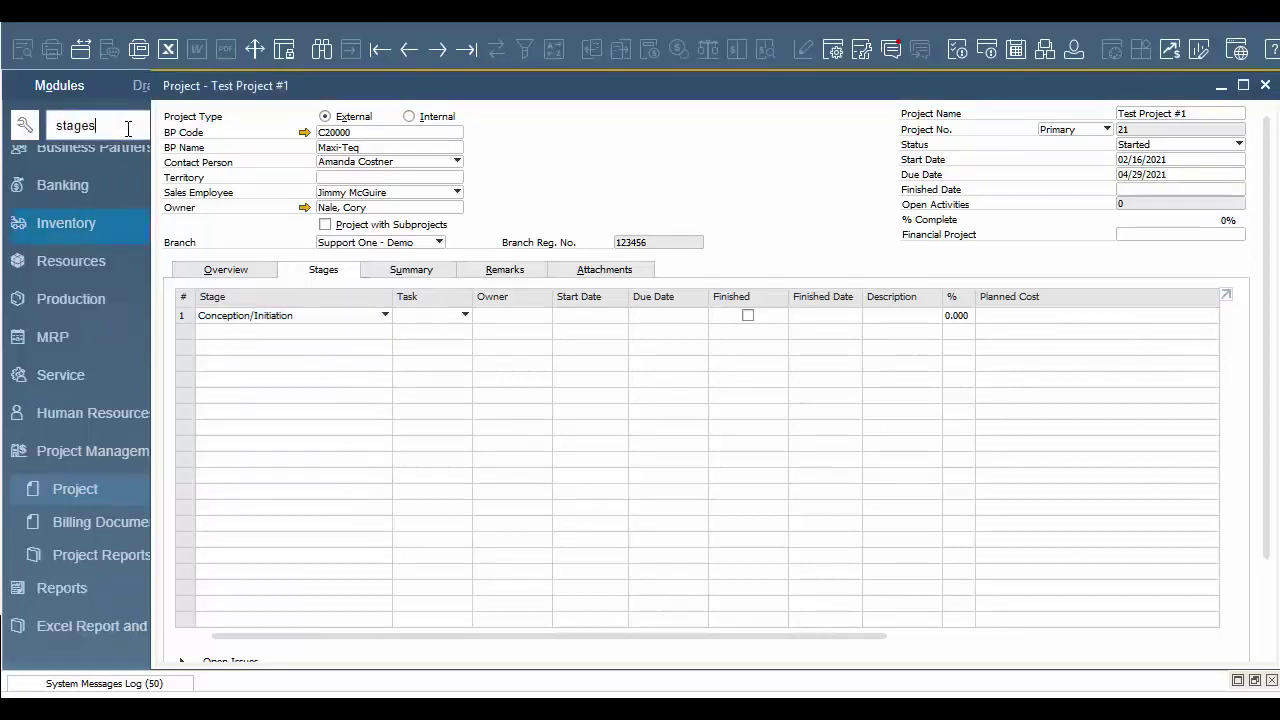
click(101, 330)
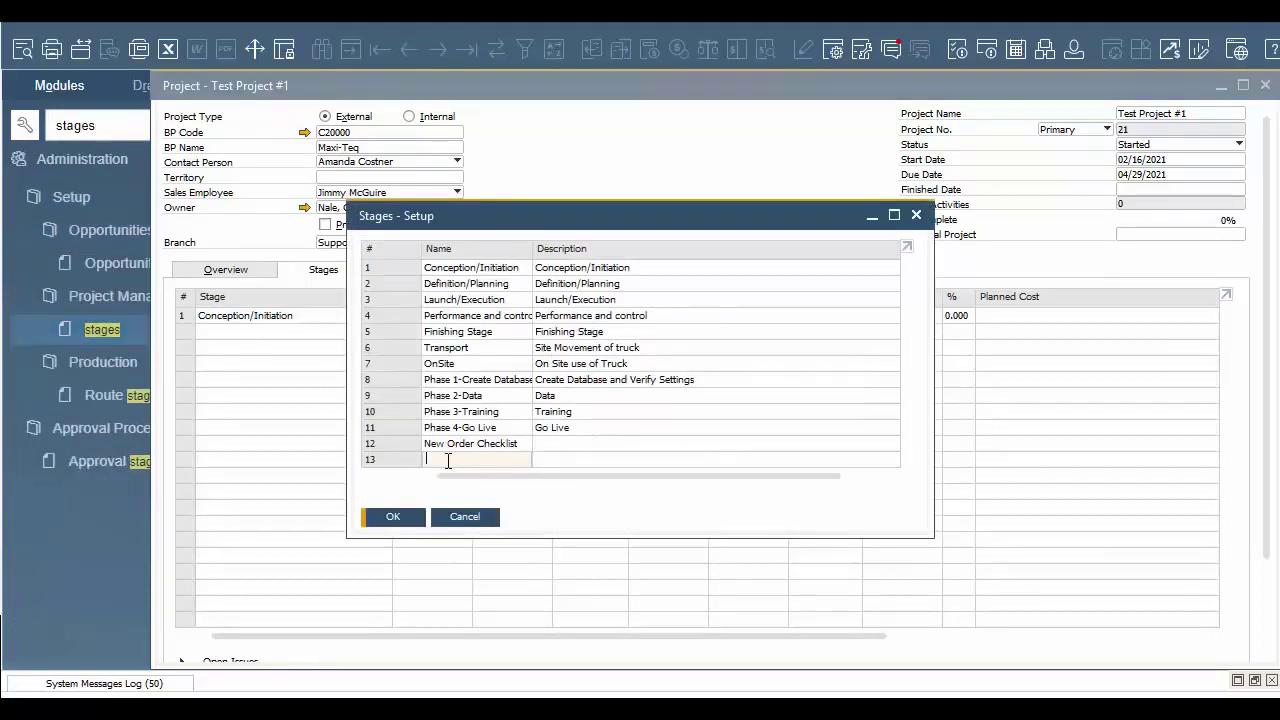
click(916, 216)
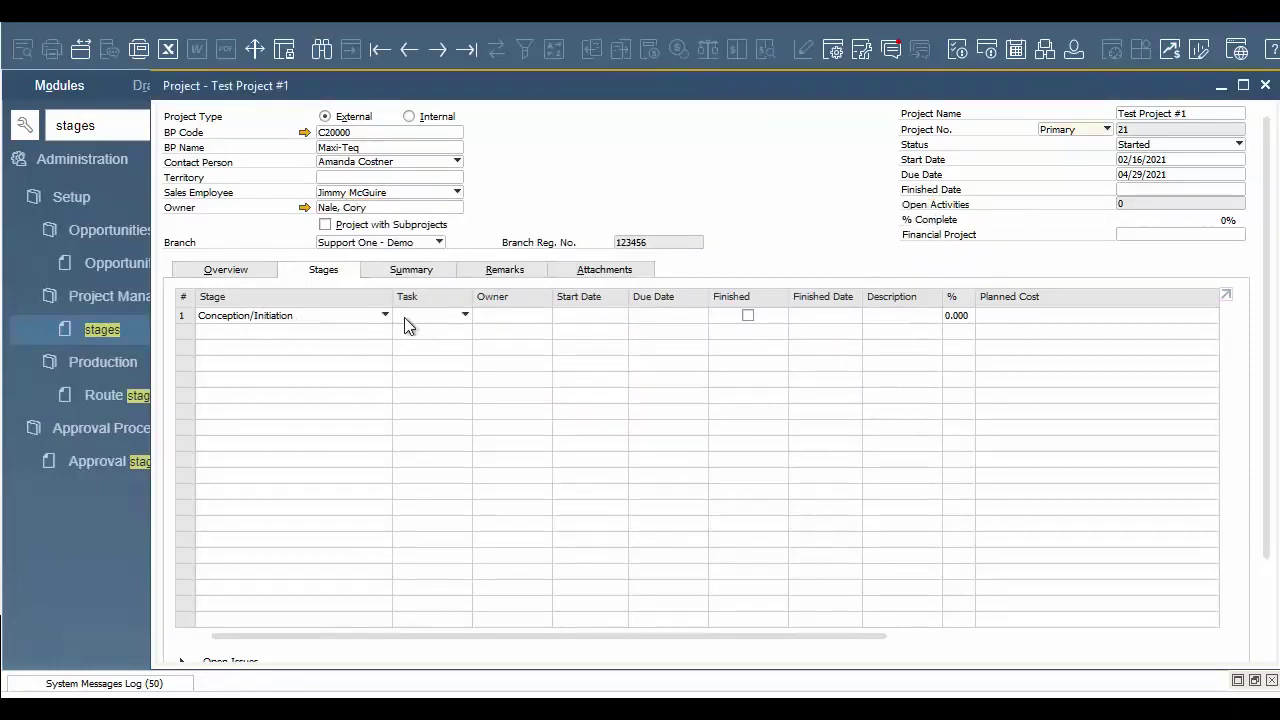
Assign the first employee in the employee list as owner of the Conception/Initiation stage in the first row
click(455, 320)
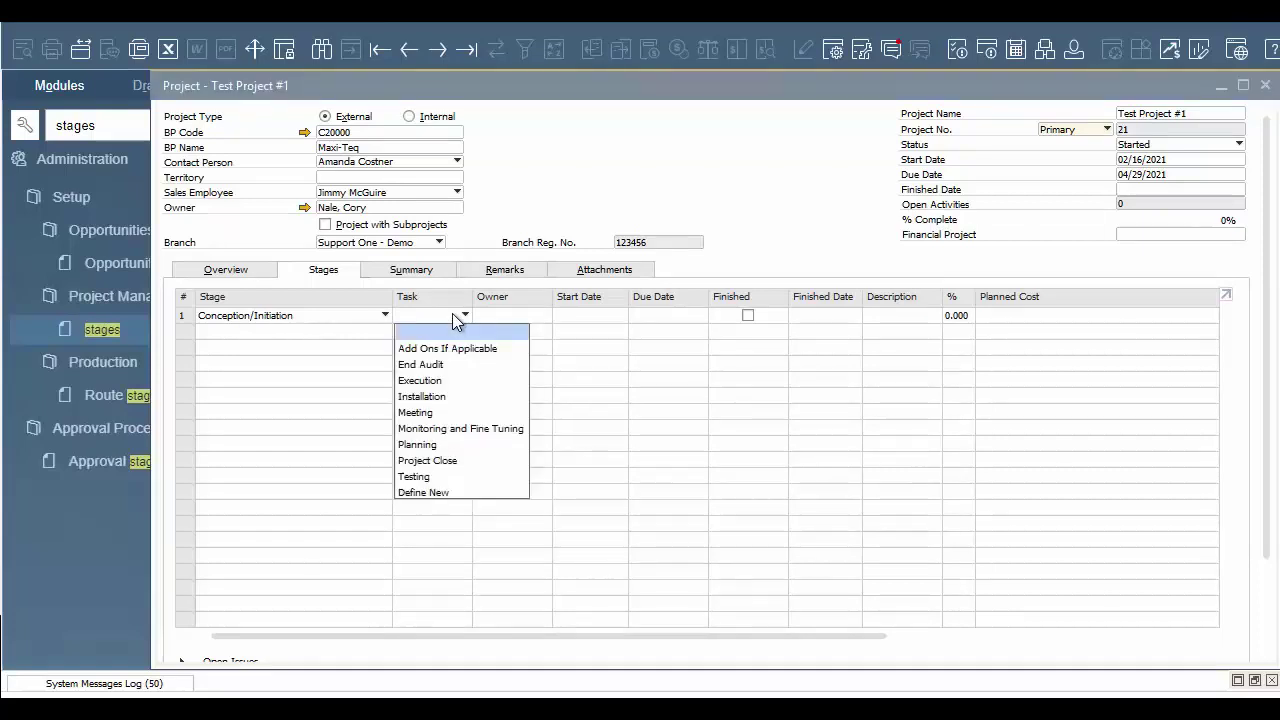
click(548, 321)
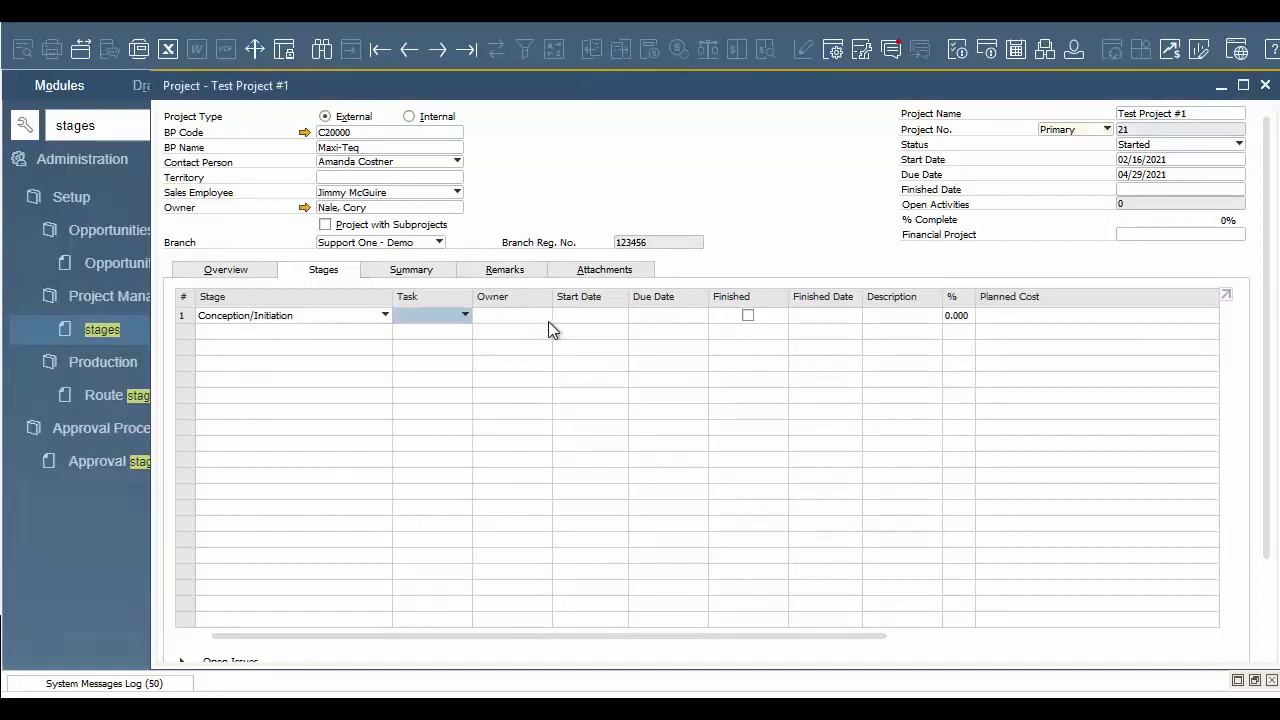
click(547, 321)
click(547, 321)
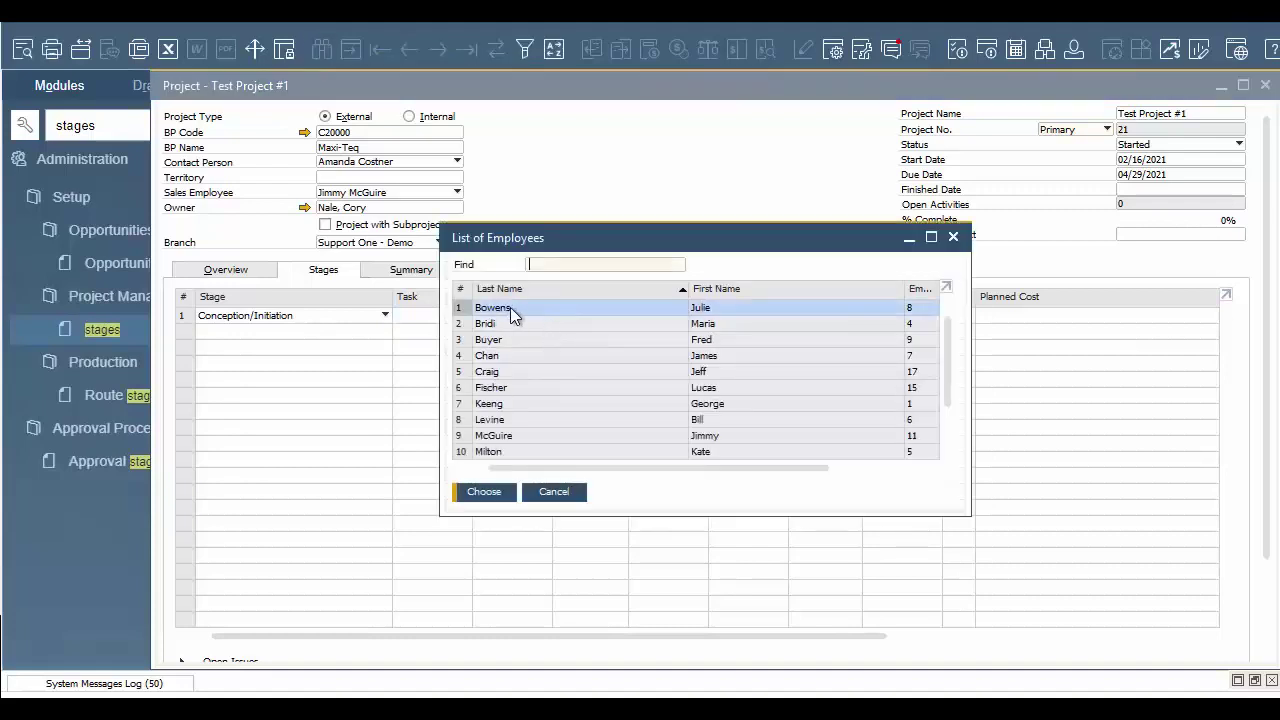
click(478, 492)
Set the first stage's start date to 02/16/2021 and its due date to 02/23/2021
click(622, 317)
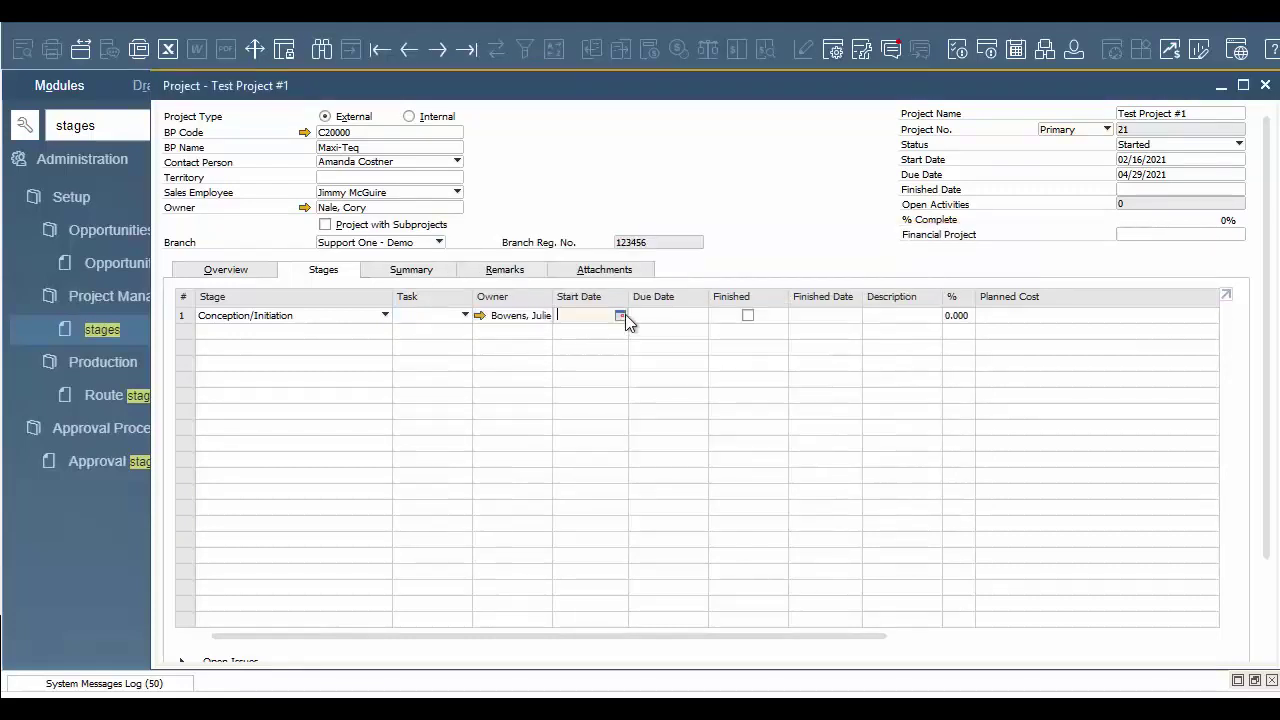
click(620, 316)
click(607, 425)
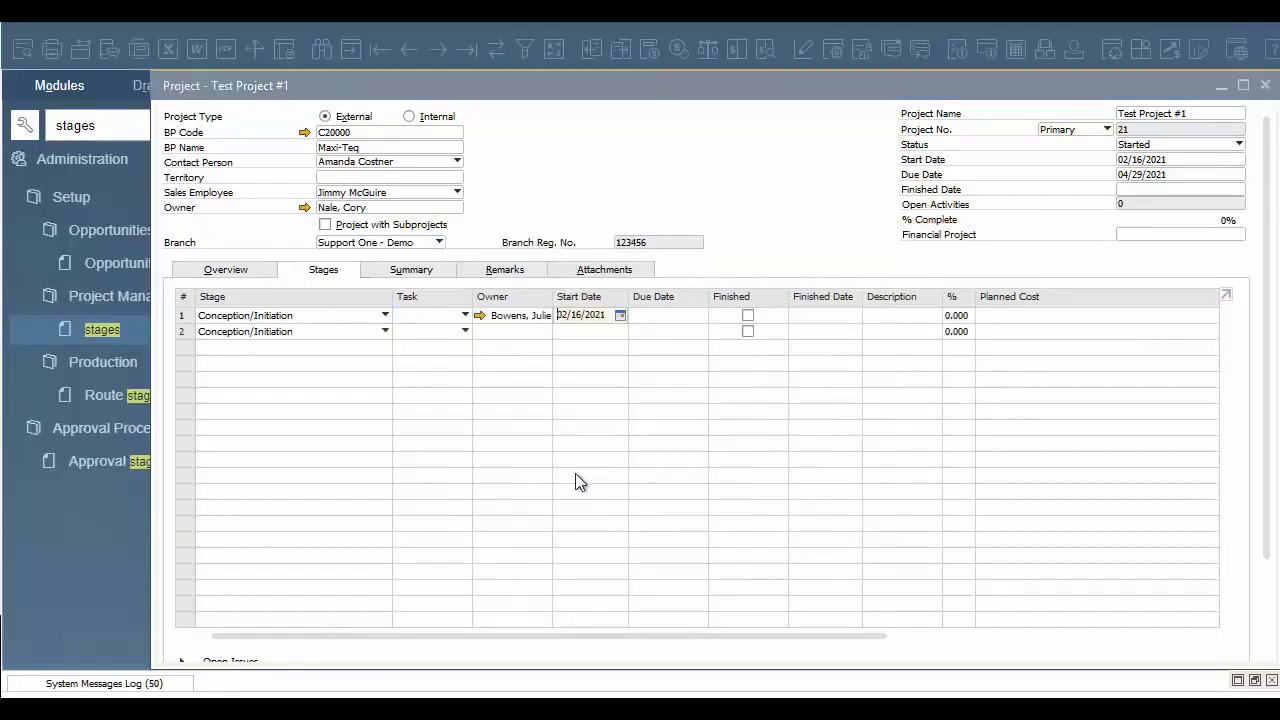
click(677, 315)
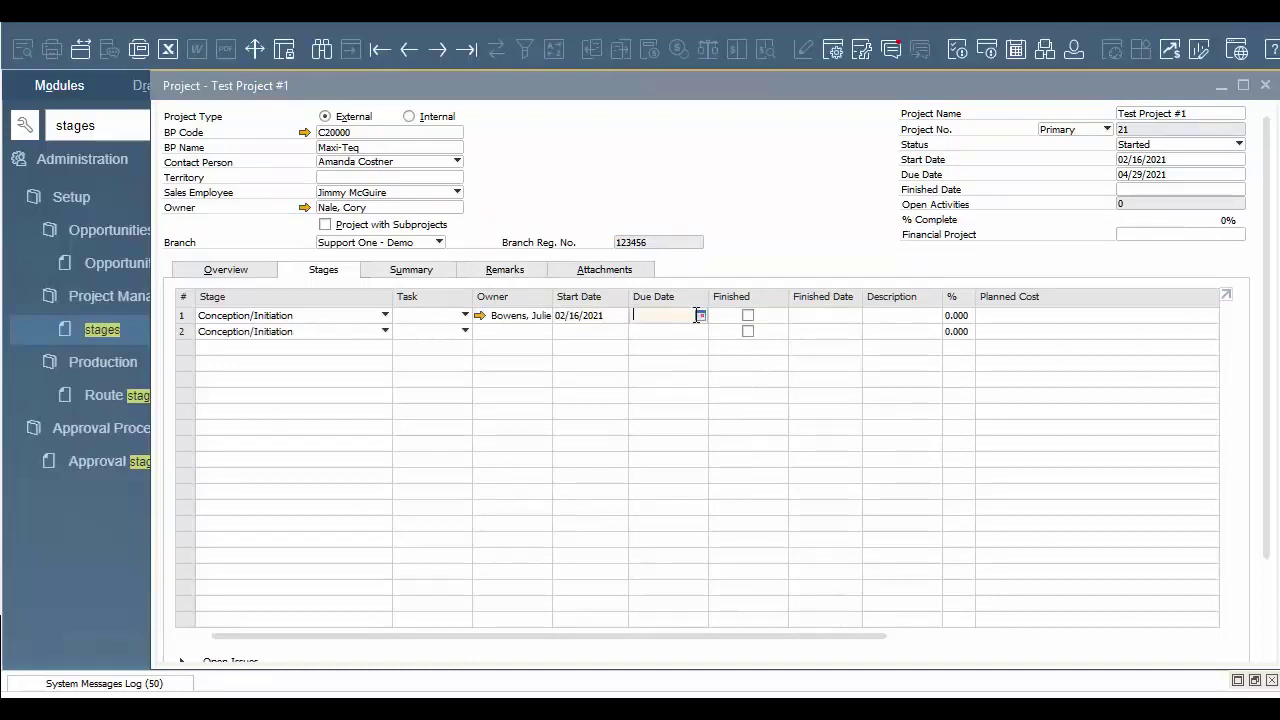
click(700, 315)
click(685, 443)
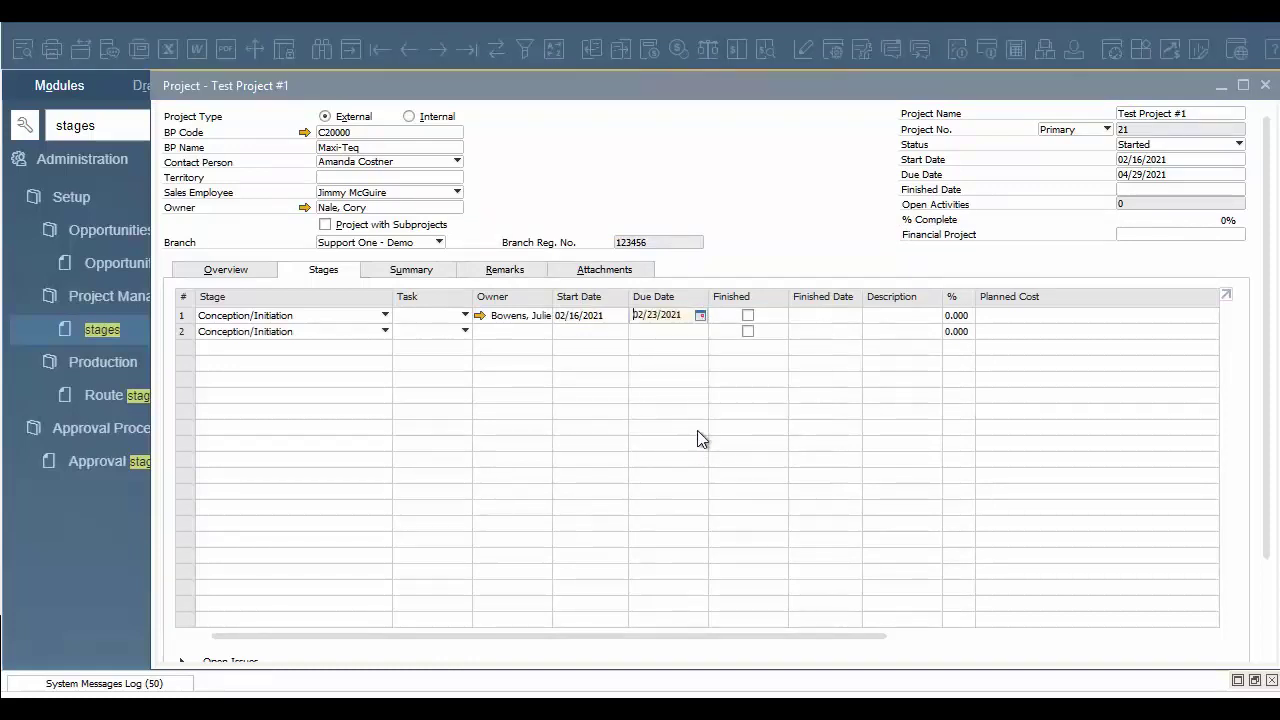
Try marking the first stage as finished, and remove the mark and its finished date
click(748, 316)
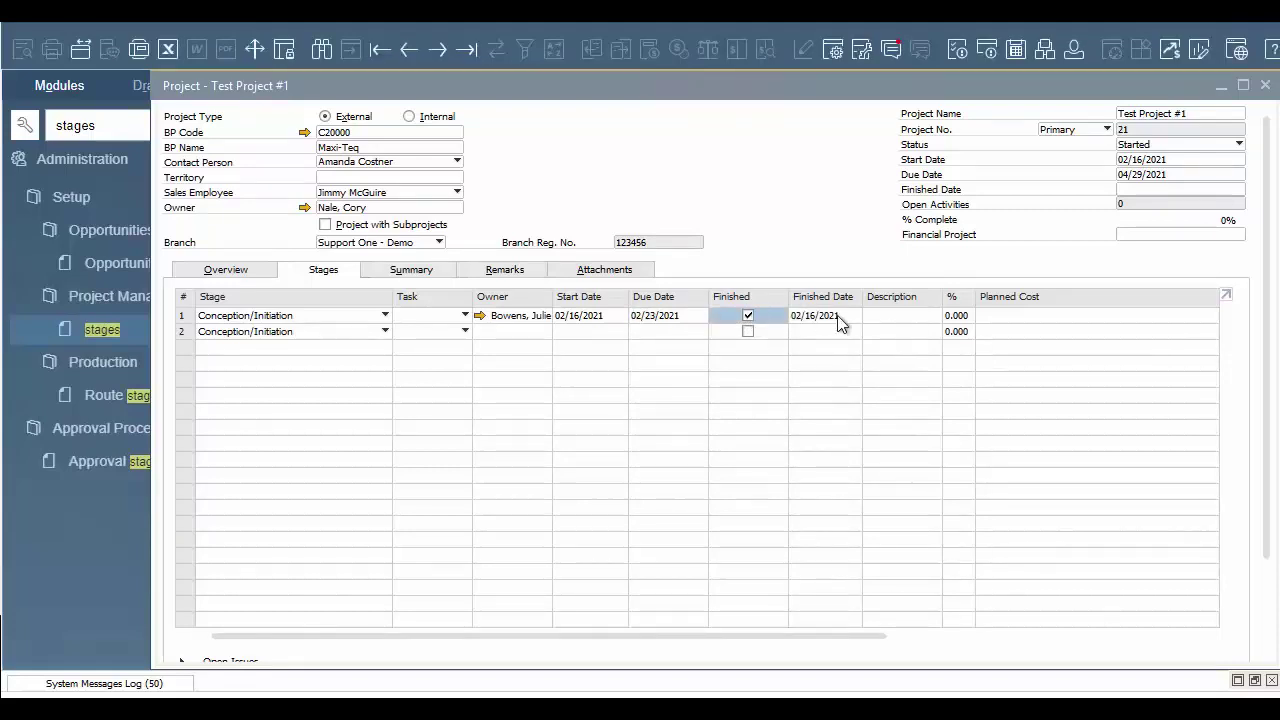
click(748, 316)
click(835, 316)
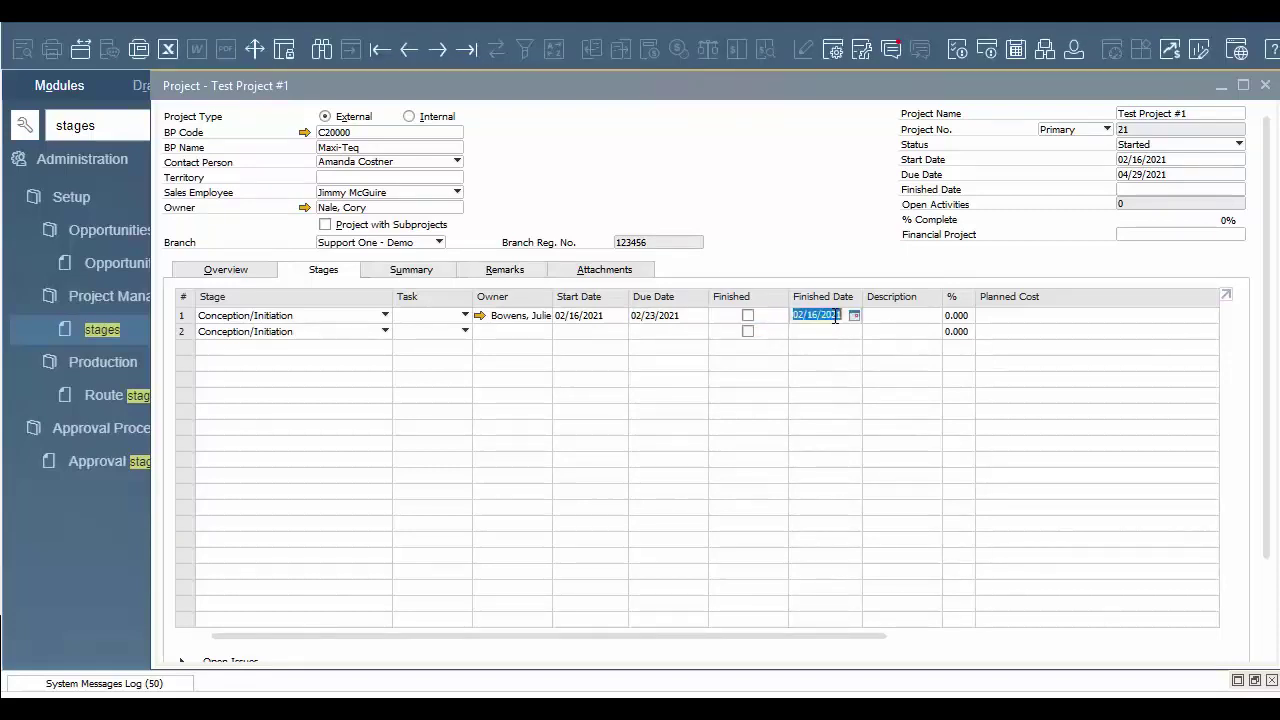
key(Delete)
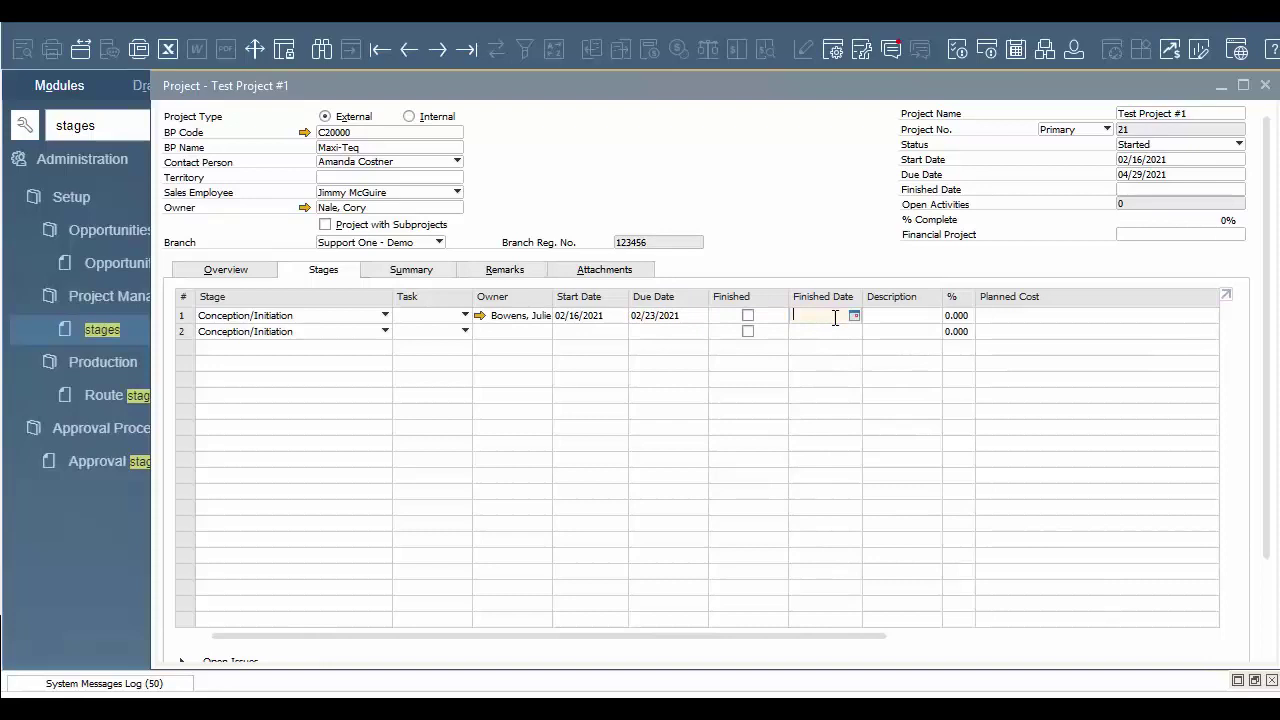
Enter Test as the description of the first stage
click(915, 318)
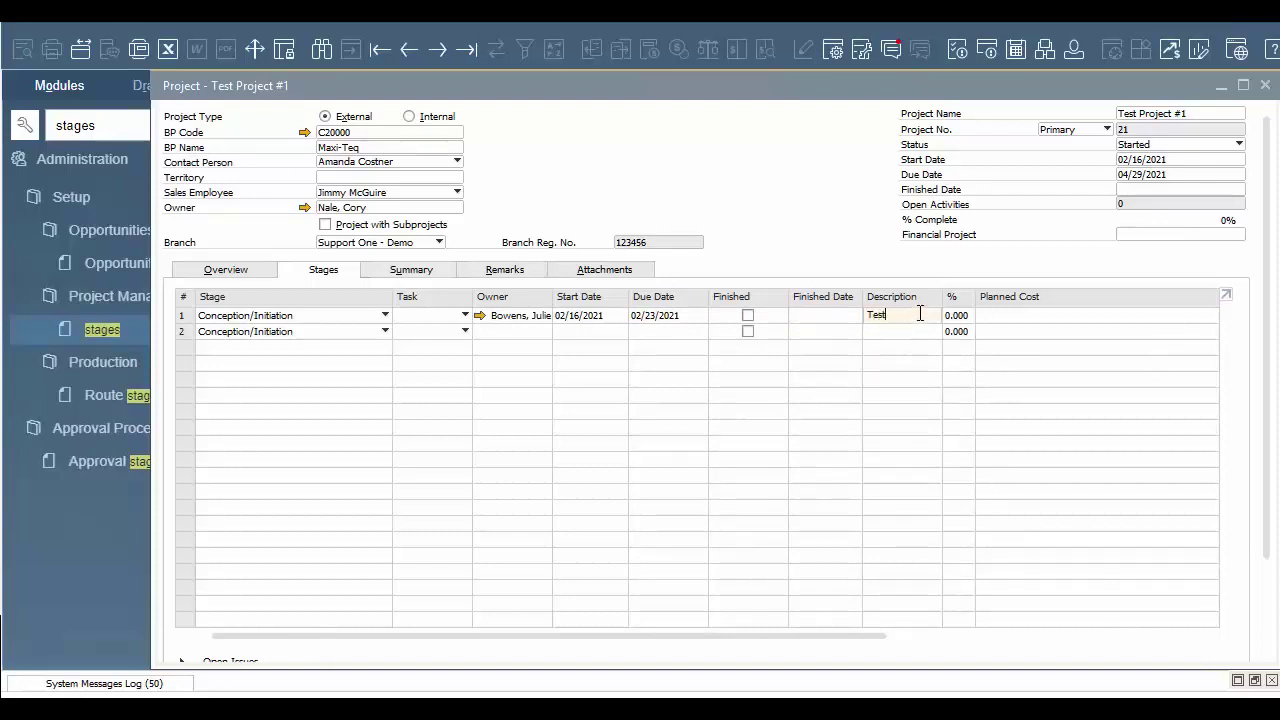
click(956, 316)
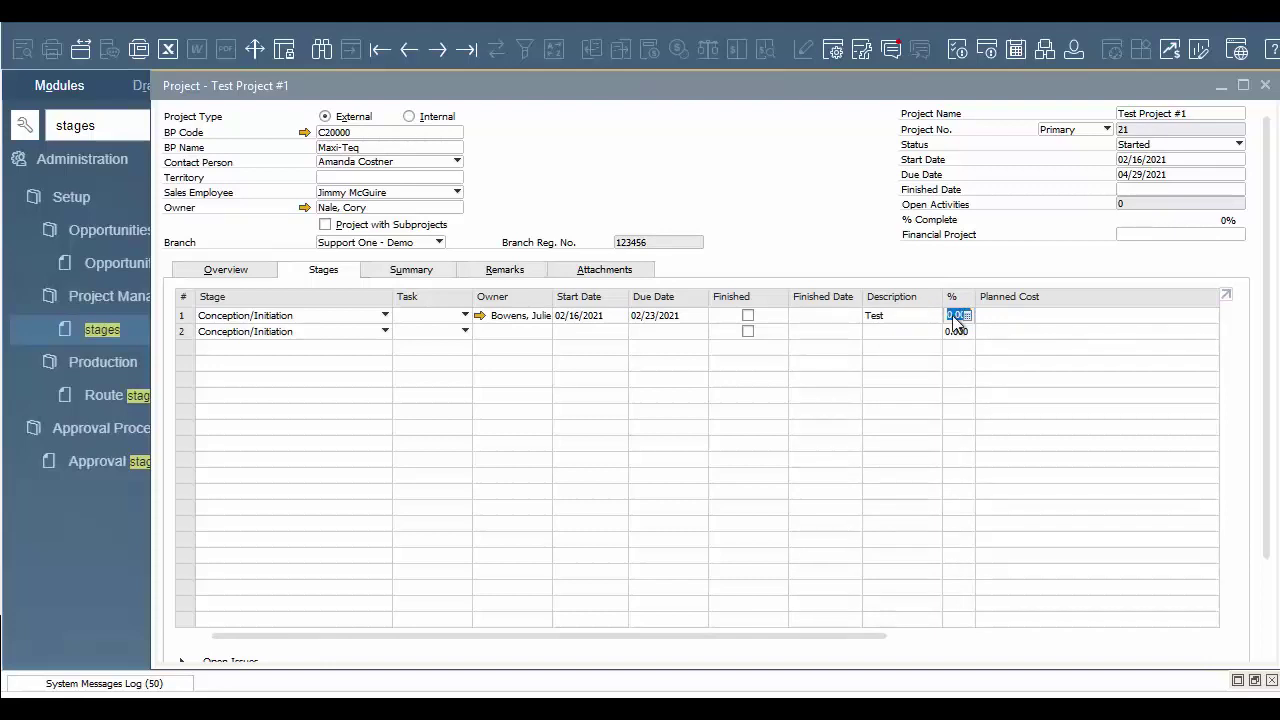
text(25)
click(871, 311)
text(Te)
Open the form settings for the Stages Table of the project
drag(867, 638, 1203, 647)
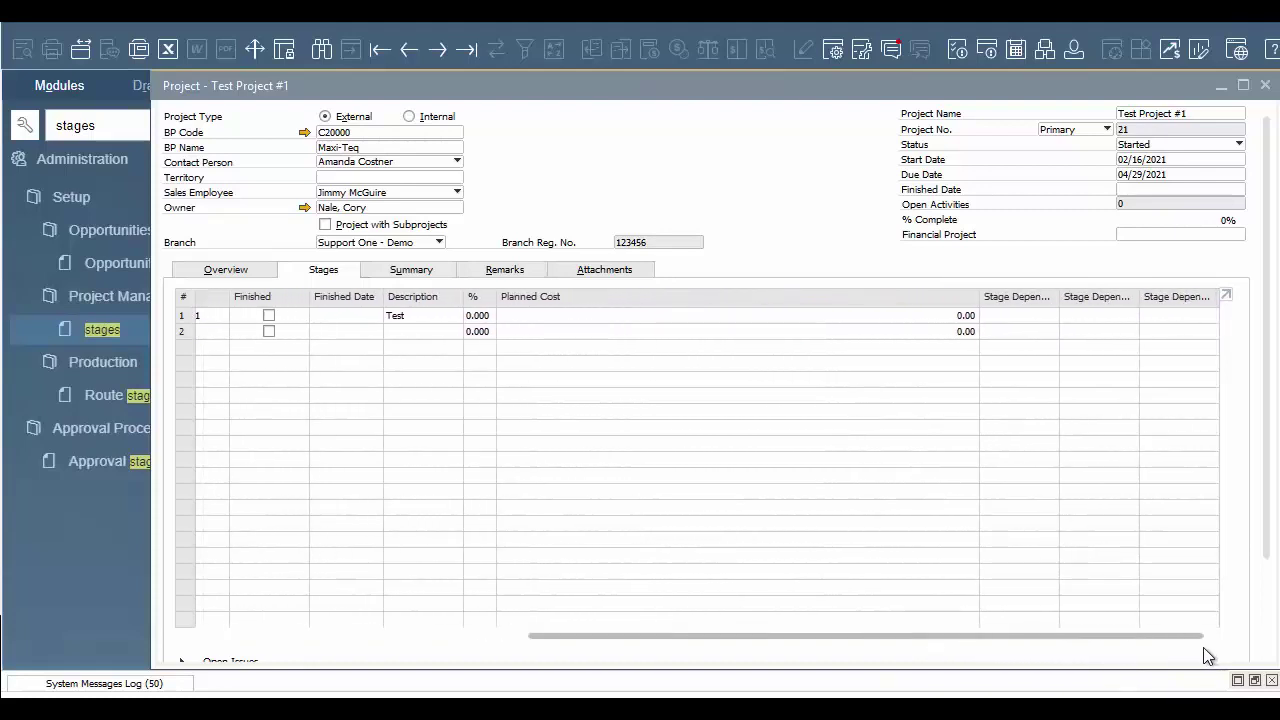
click(529, 302)
right_click(530, 304)
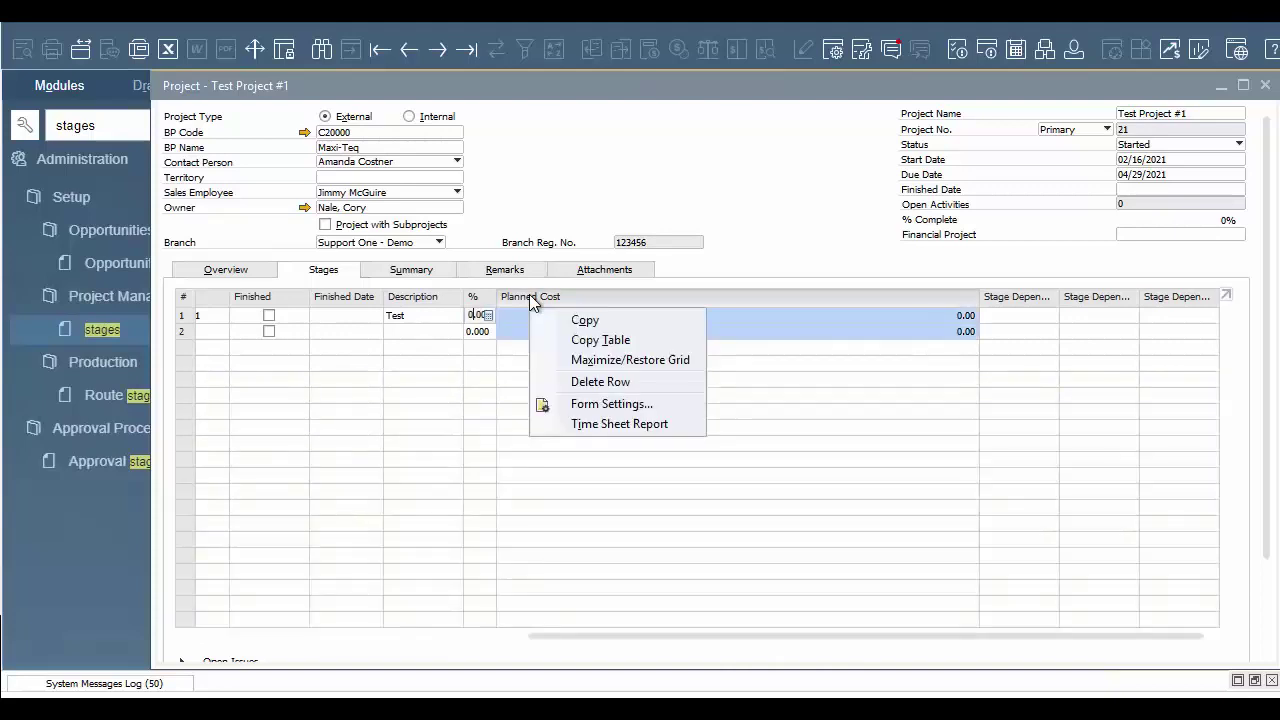
click(598, 405)
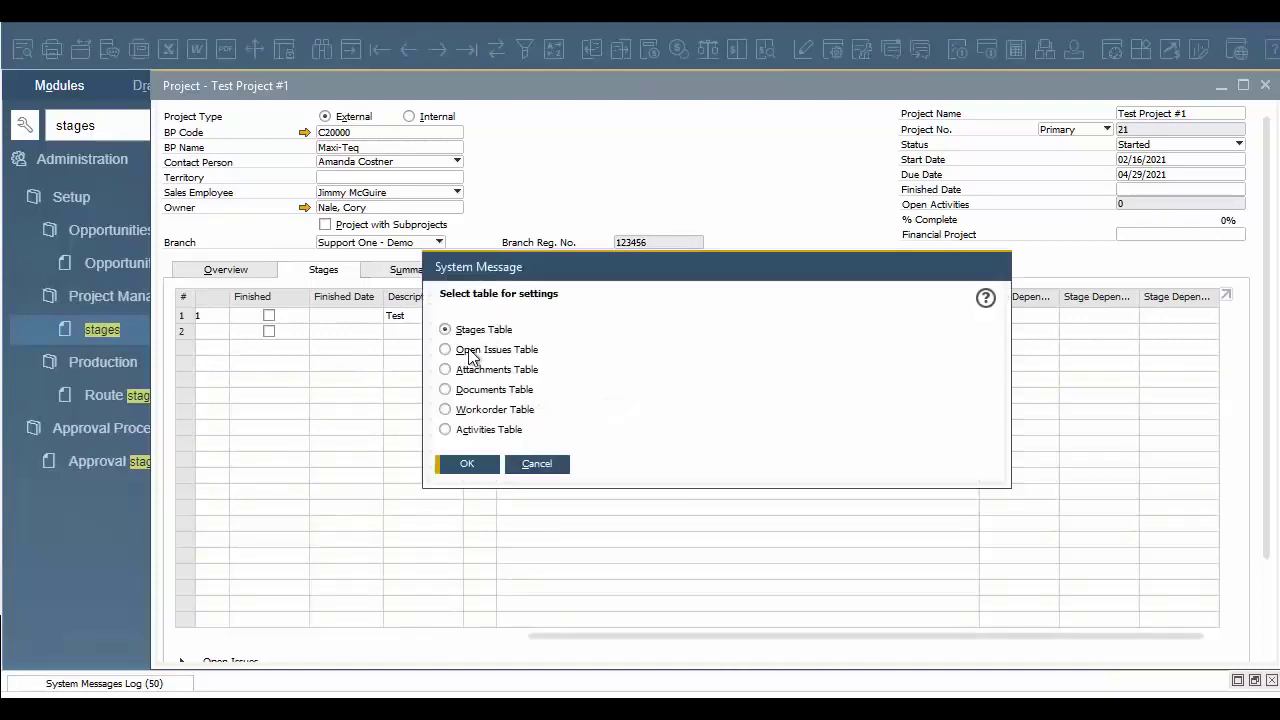
click(468, 465)
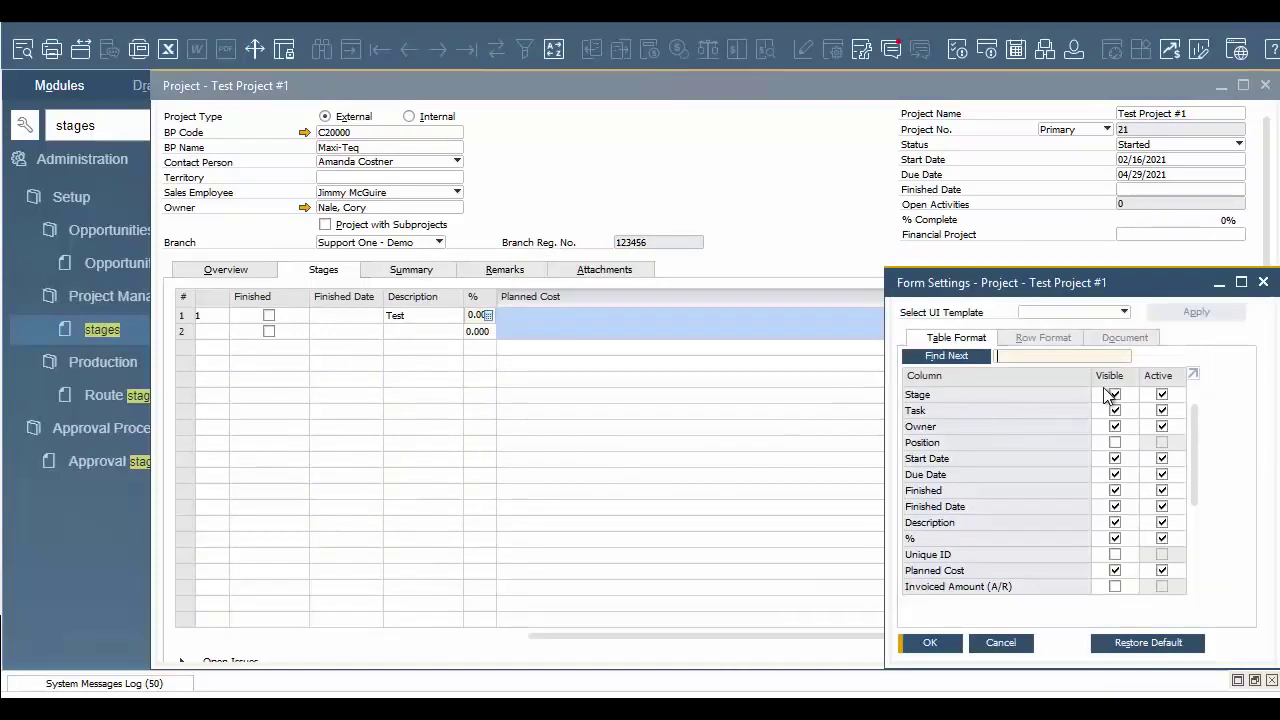
Review the visible and active column options of the Stages table in the form settings, and close them without changes
drag(1194, 425, 1200, 400)
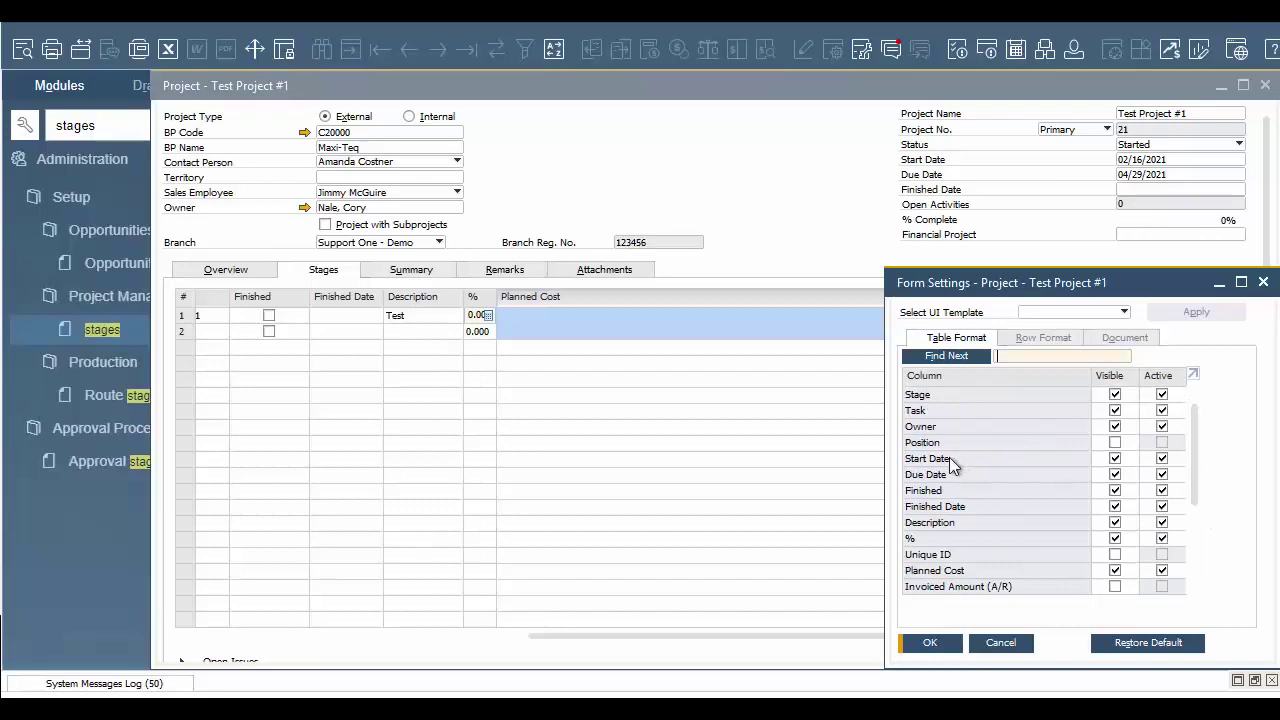
mouse_move(950, 459)
mouse_down()
mouse_move(951, 401)
mouse_move(954, 488)
mouse_move(955, 466)
mouse_up()
click(955, 642)
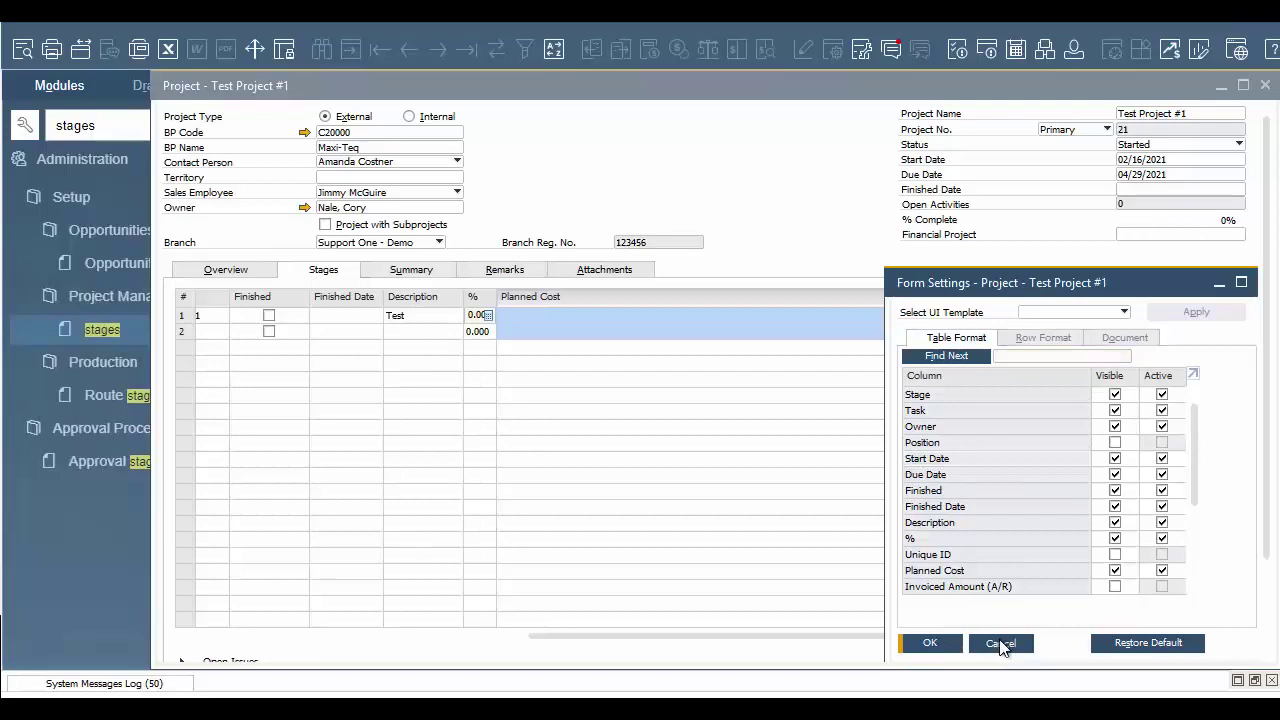
Add Definition/Planning as the second stage and assign the first employee in the employee list as its owner
drag(655, 636, 504, 638)
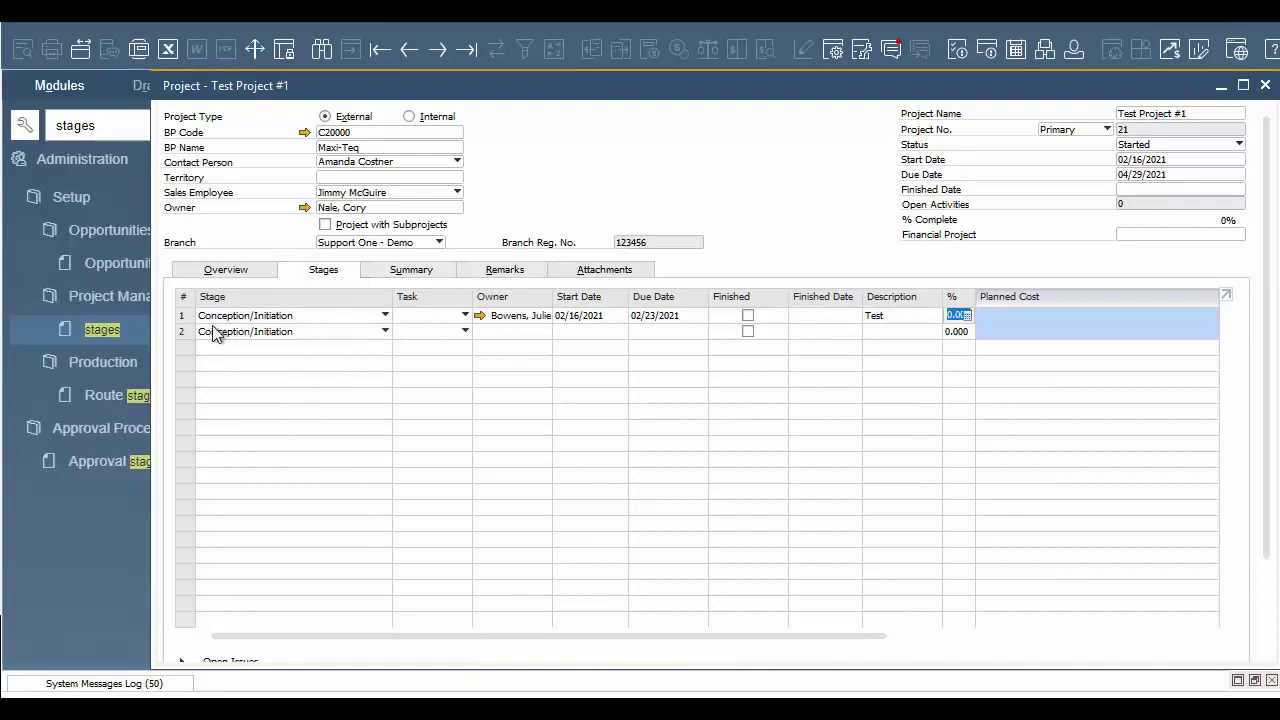
click(339, 331)
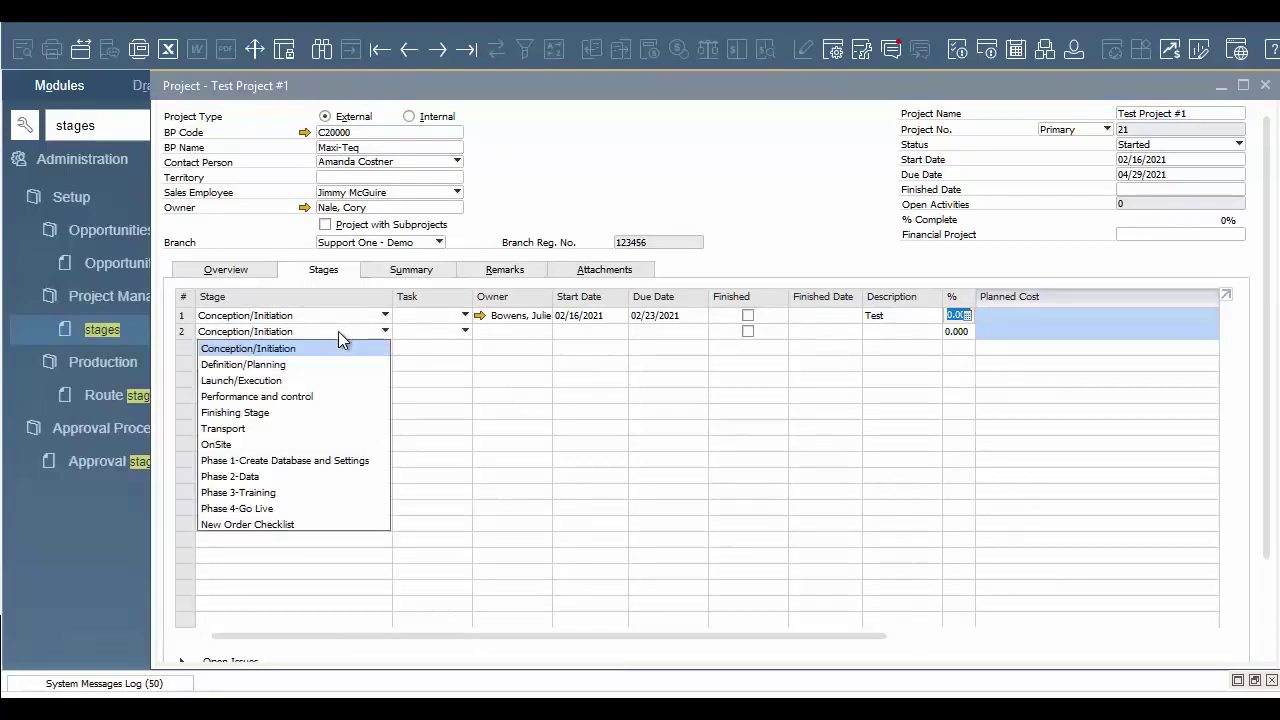
click(335, 366)
click(520, 332)
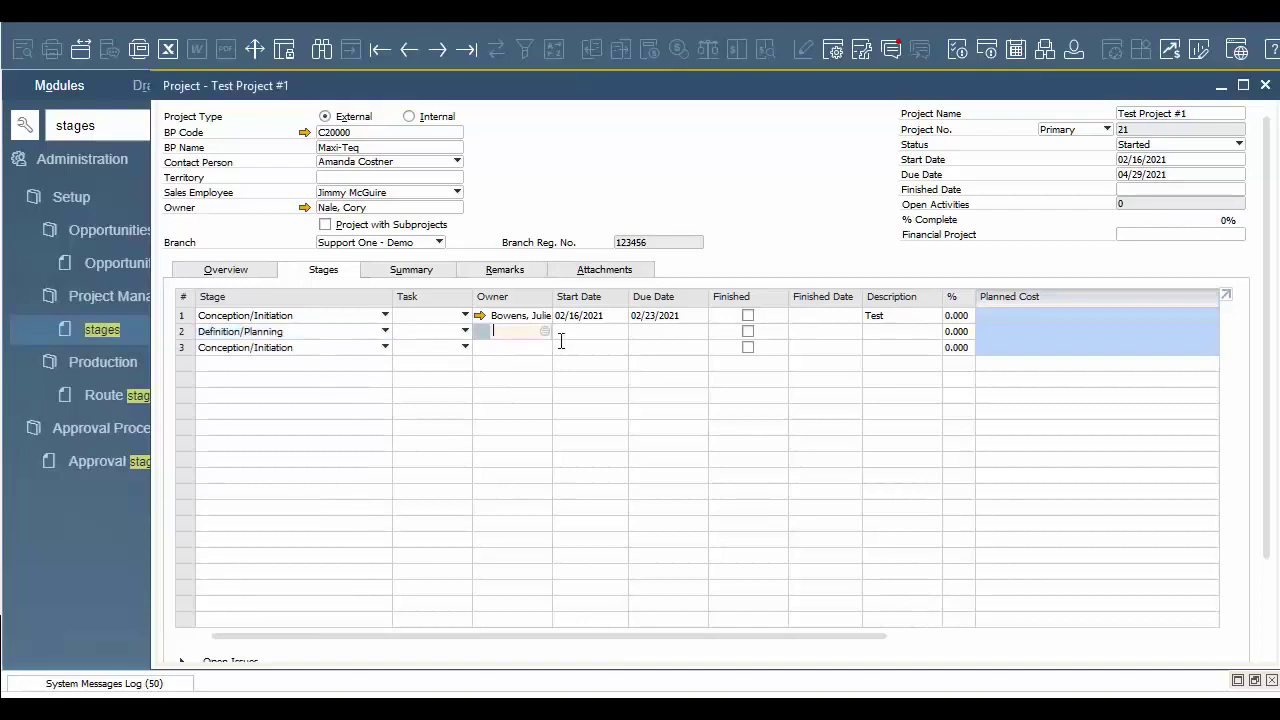
click(546, 332)
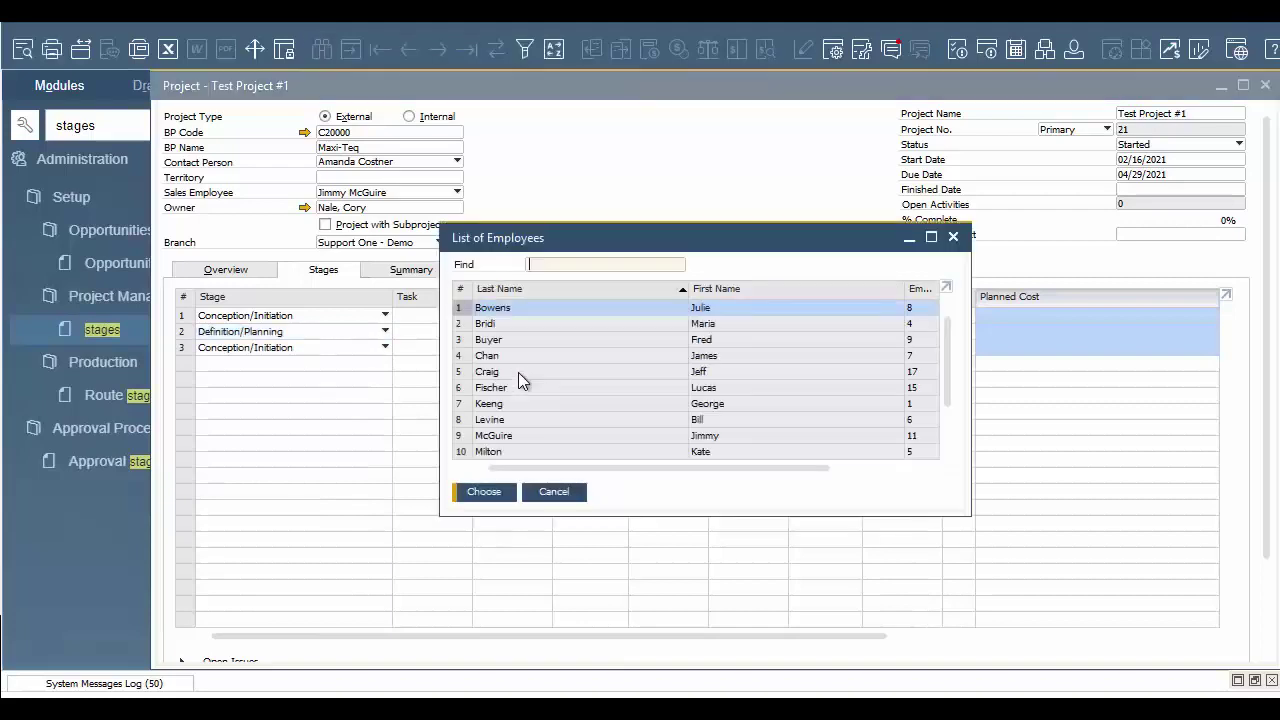
click(501, 491)
Set the second stage's start date to 02/23/2021 and its due date to 03/02/2021
click(614, 332)
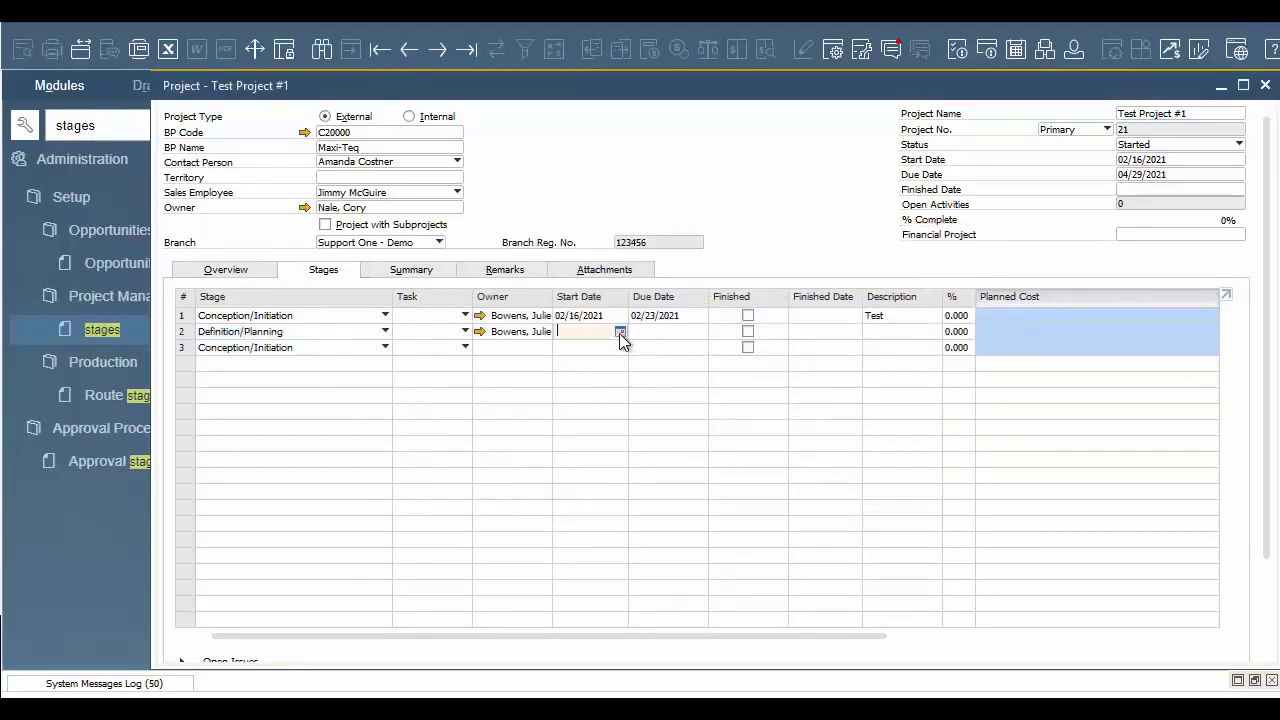
click(620, 331)
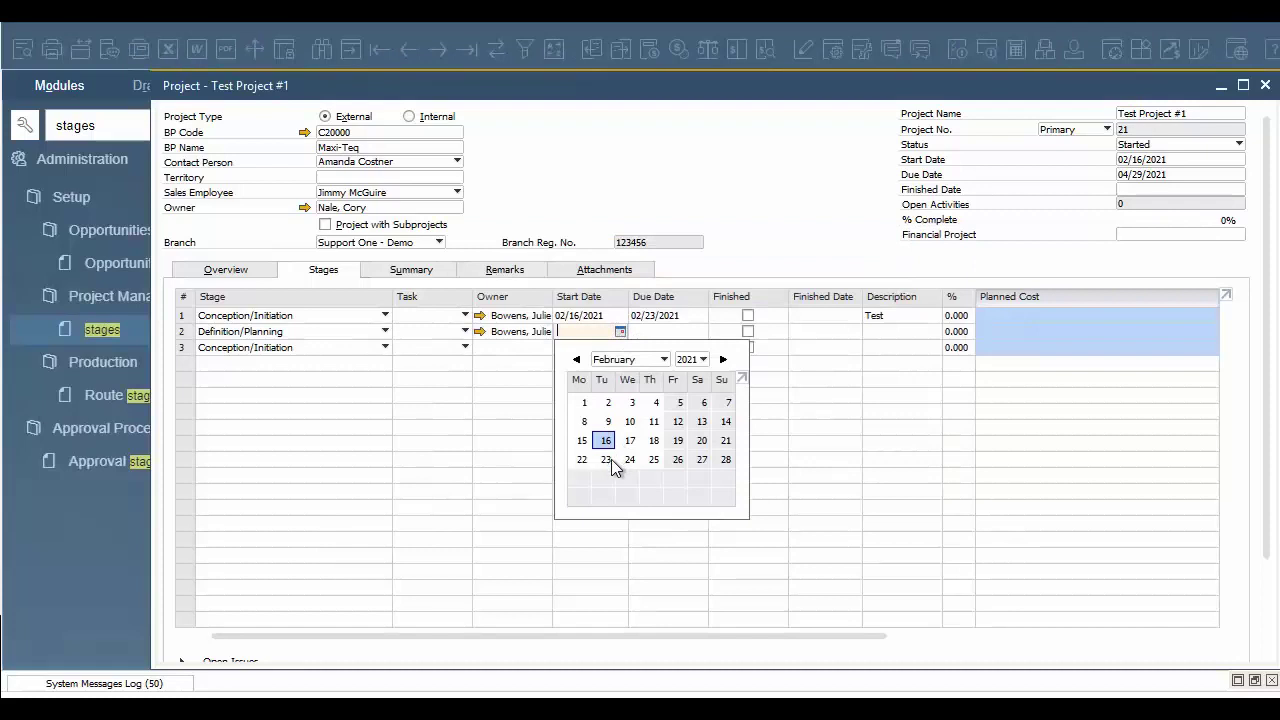
click(702, 334)
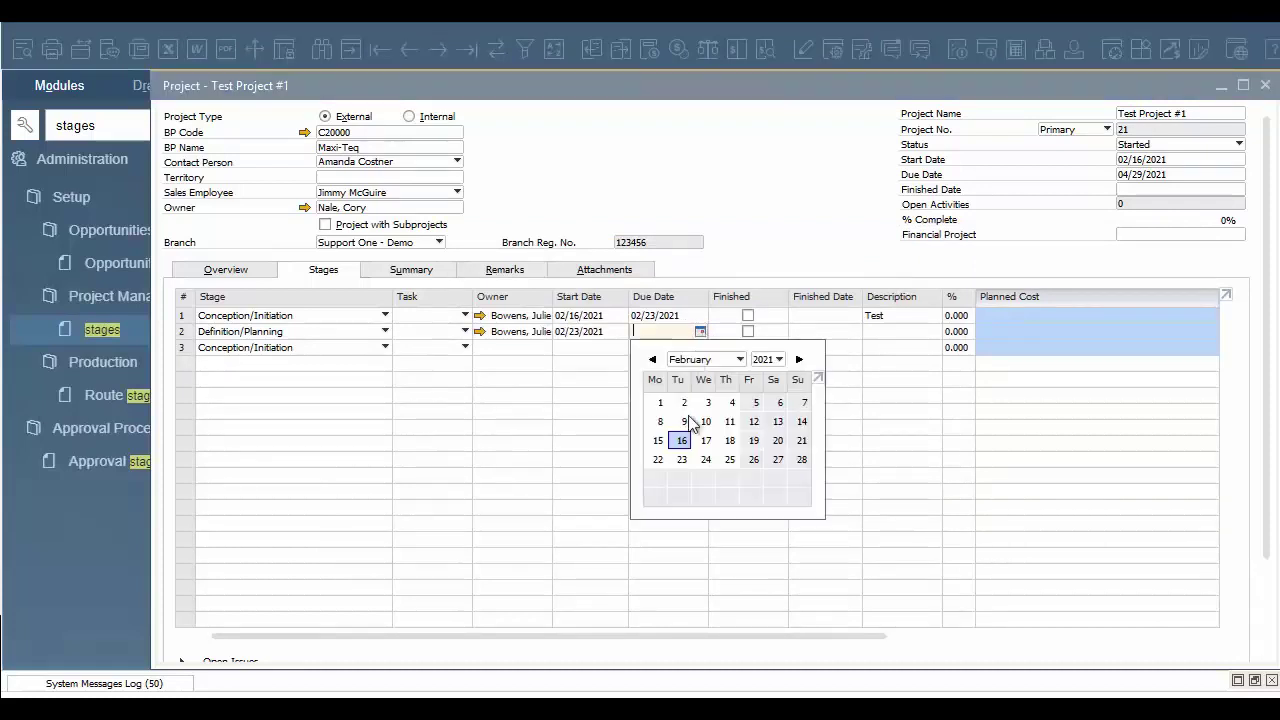
click(799, 360)
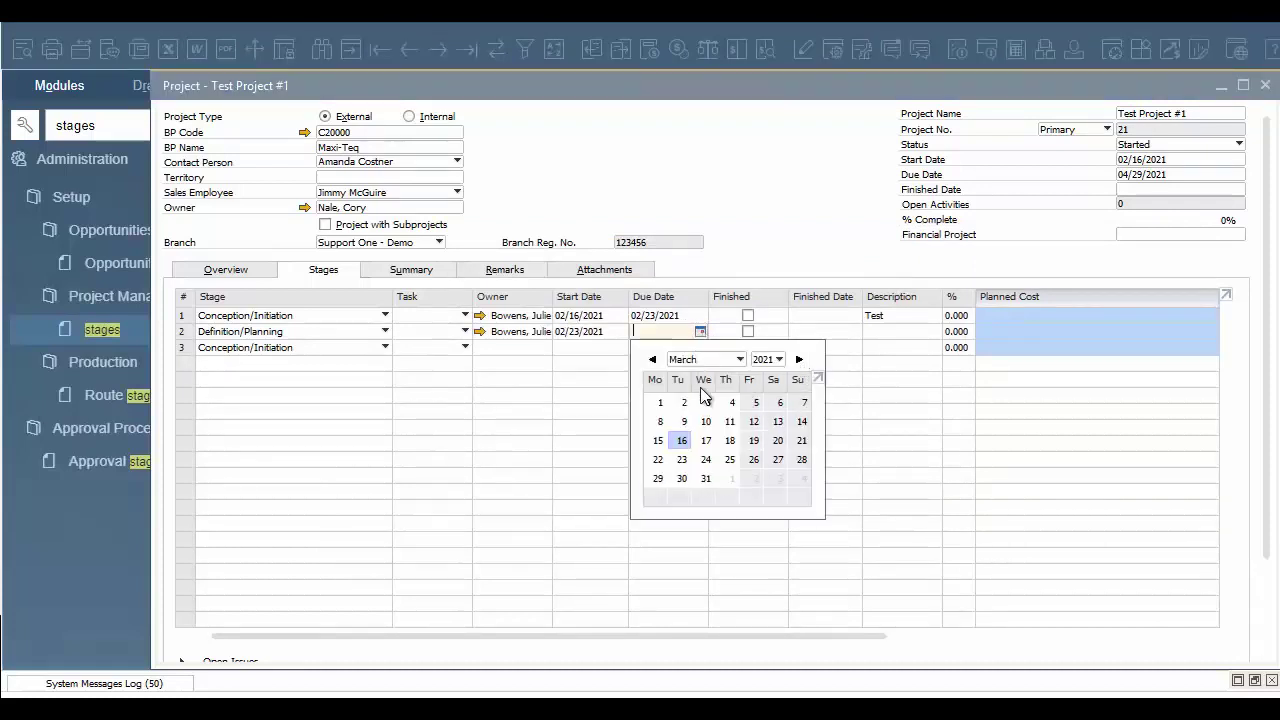
click(682, 402)
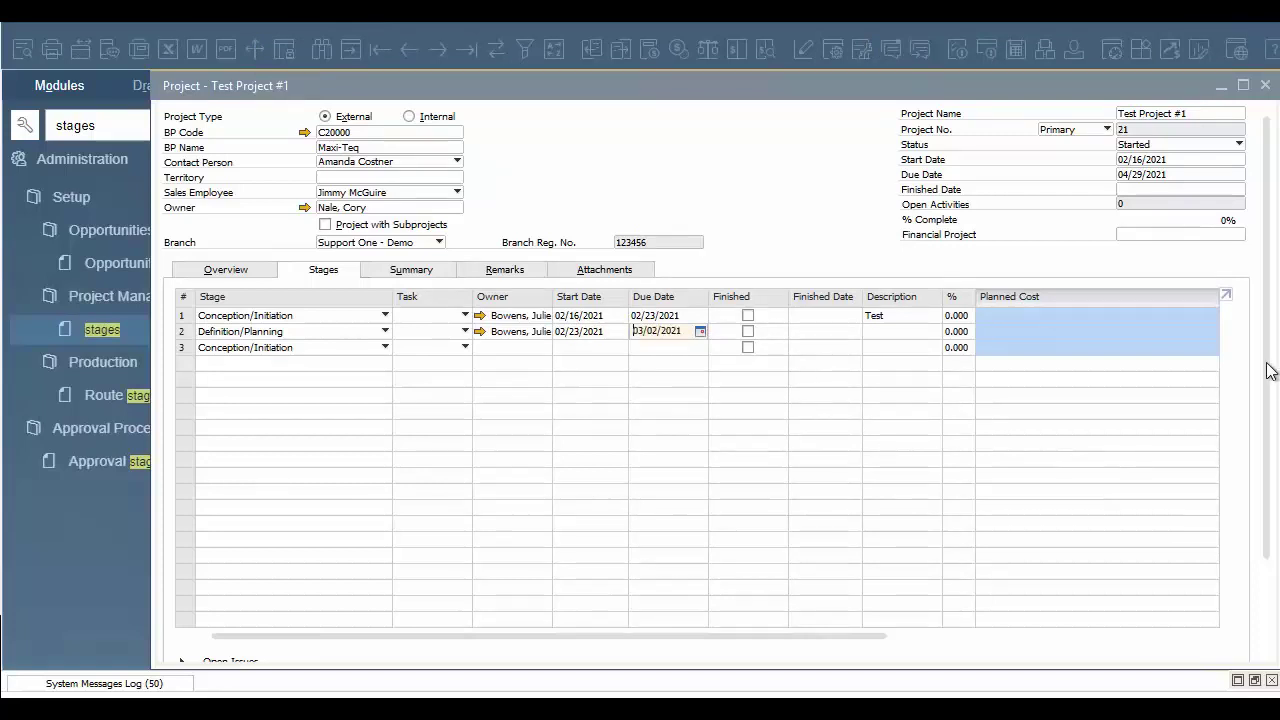
Add an open issue to the Conception/Initiation stage with area Payment and priority High
drag(1266, 380, 1260, 443)
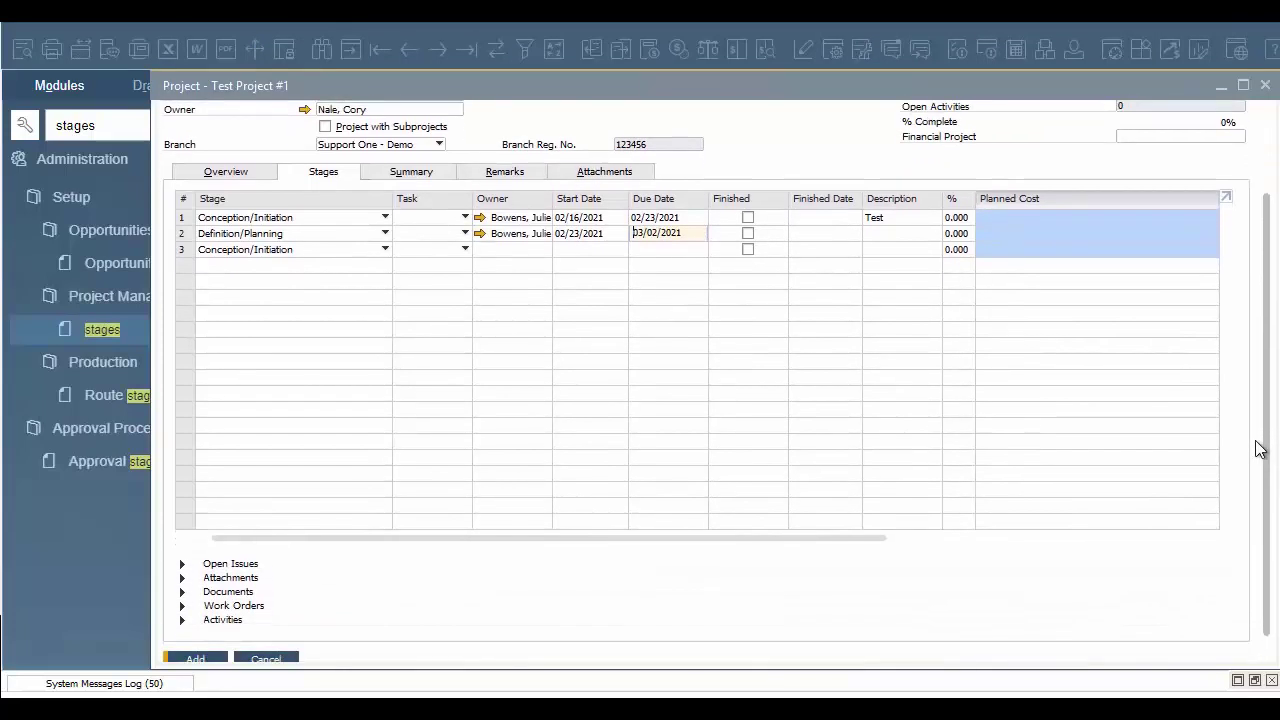
click(184, 218)
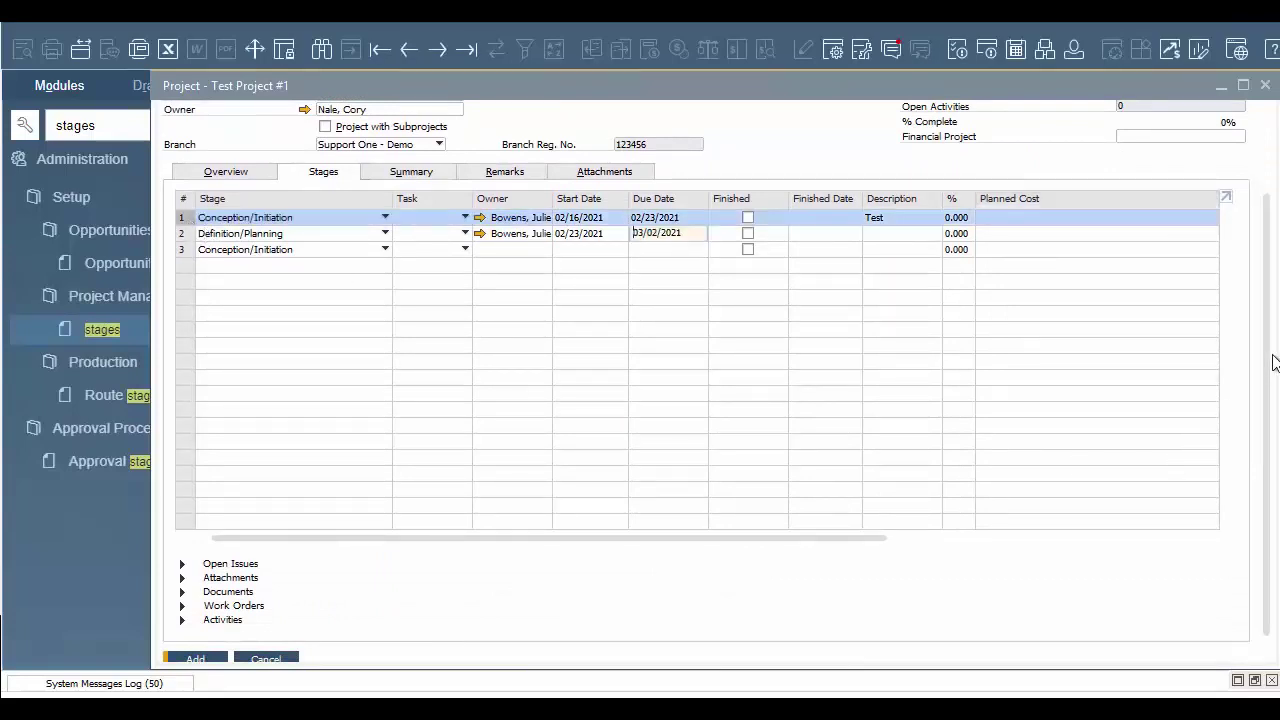
drag(1266, 394, 1263, 449)
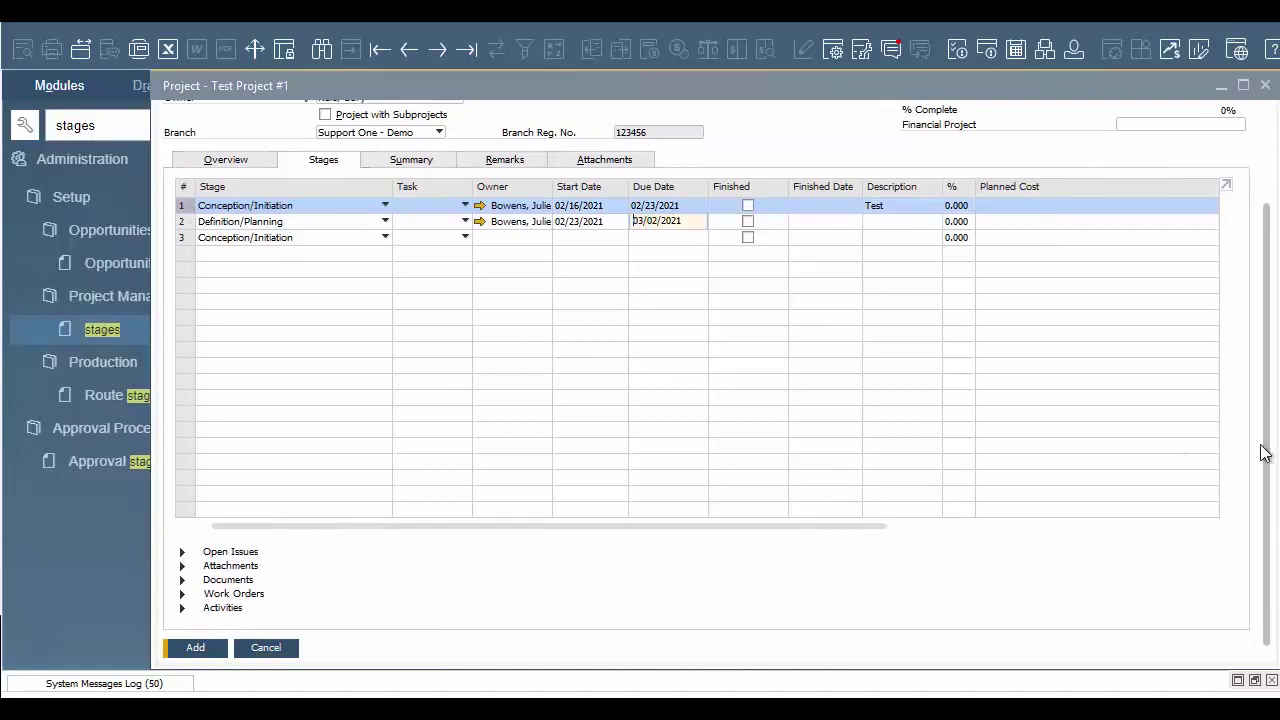
click(182, 552)
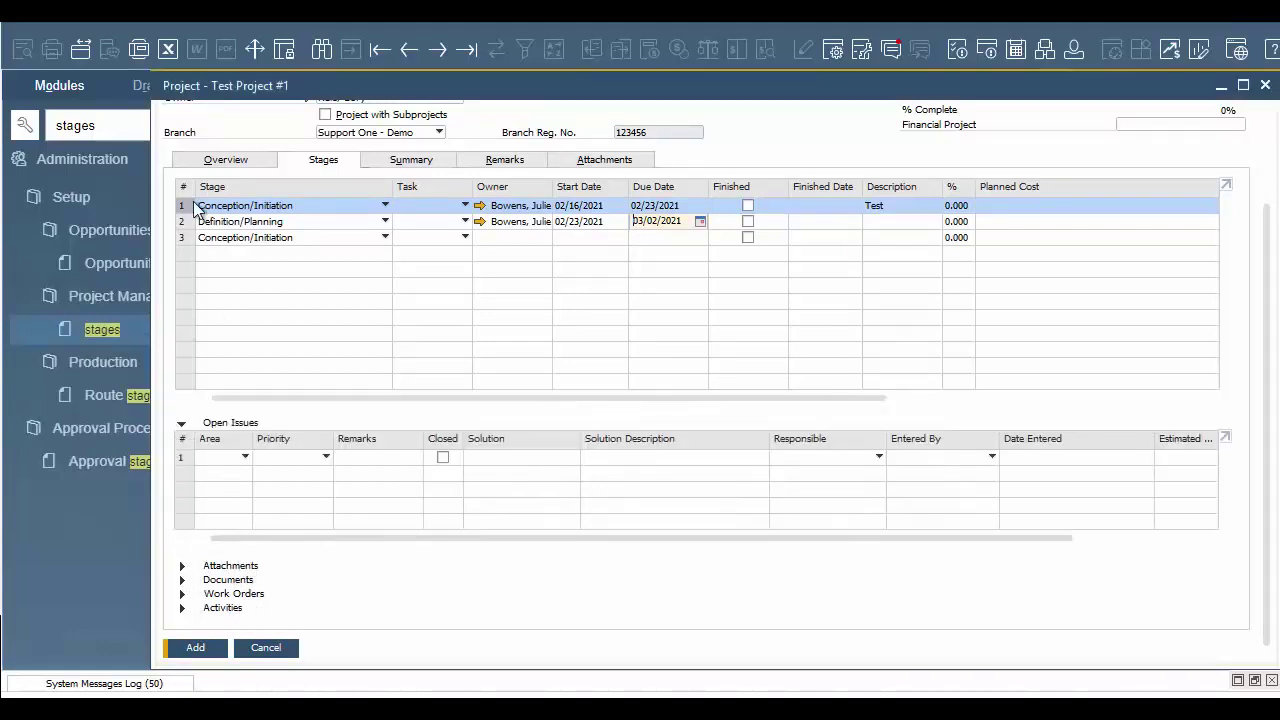
click(243, 458)
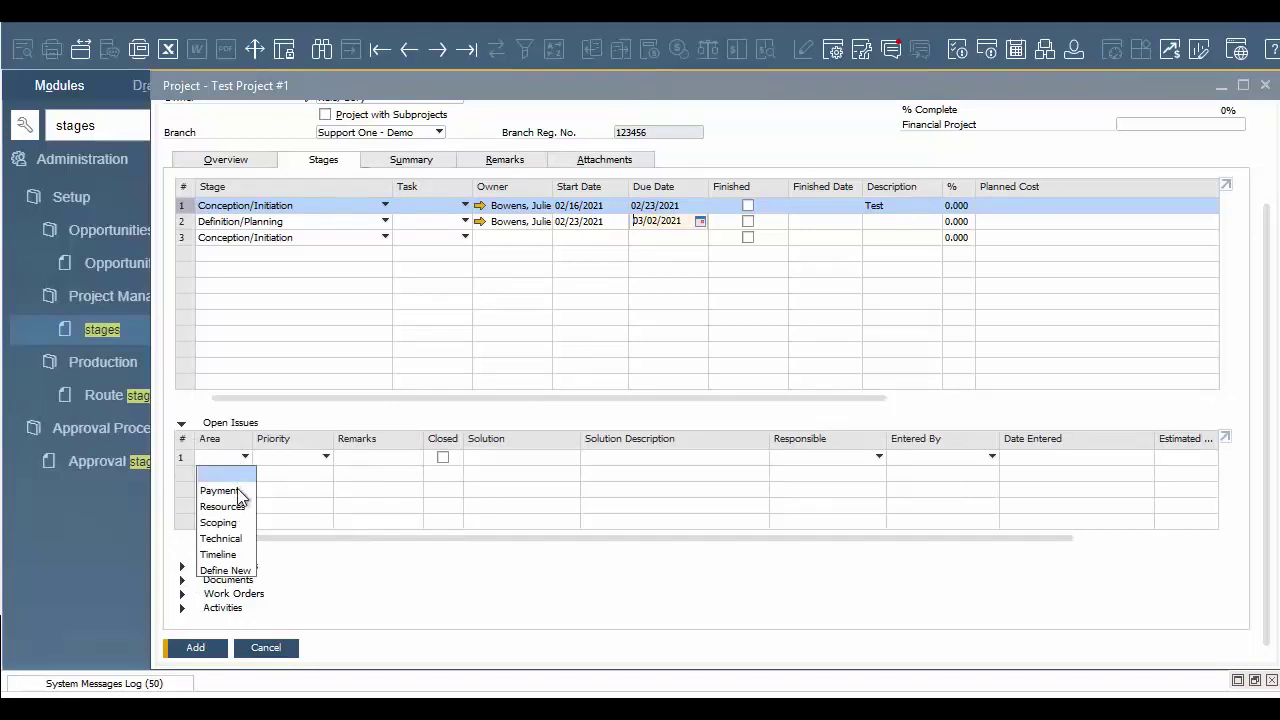
click(236, 492)
click(286, 460)
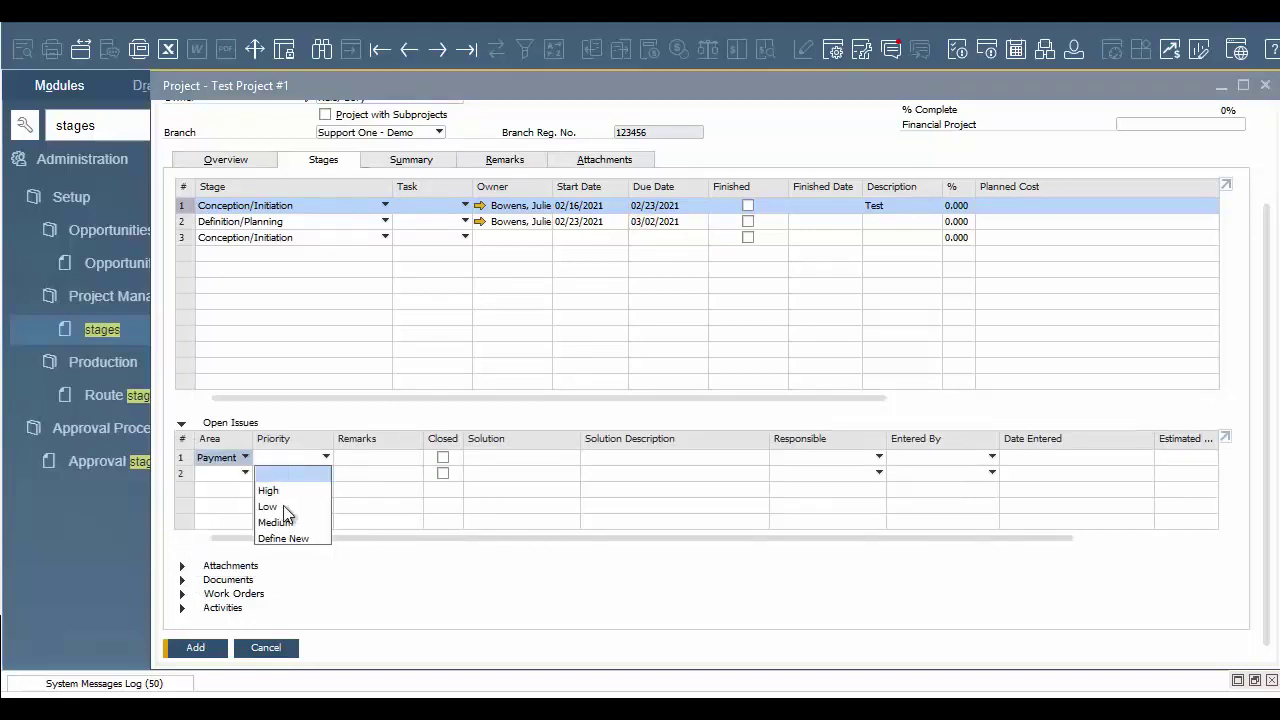
click(291, 491)
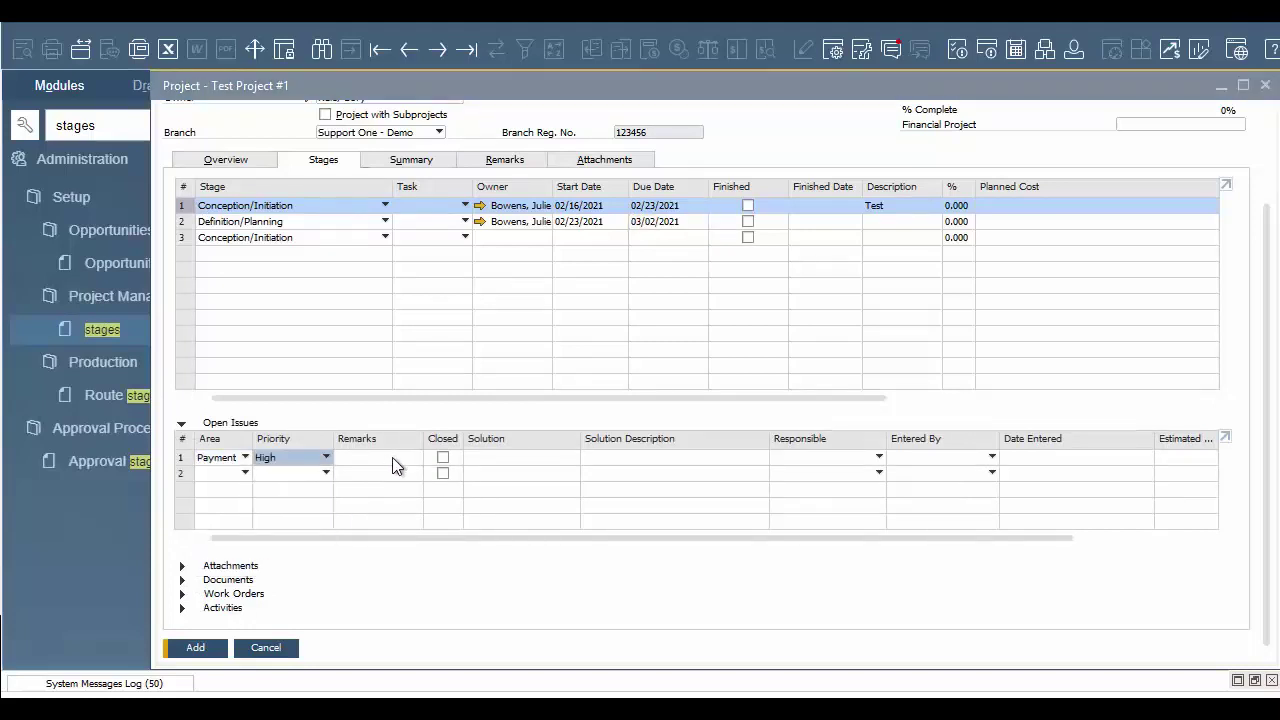
Enter Test as the open issue's remarks and assign the project owner as the responsible employee
click(394, 464)
text(Test)
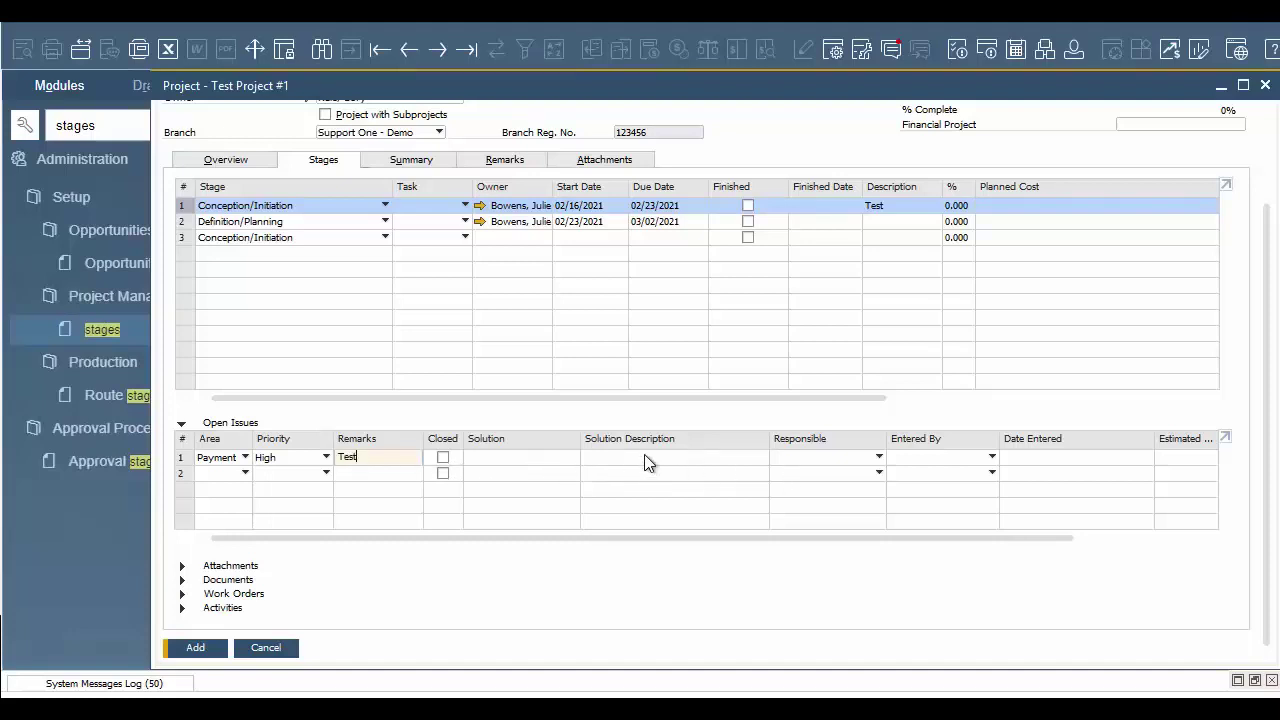
click(813, 461)
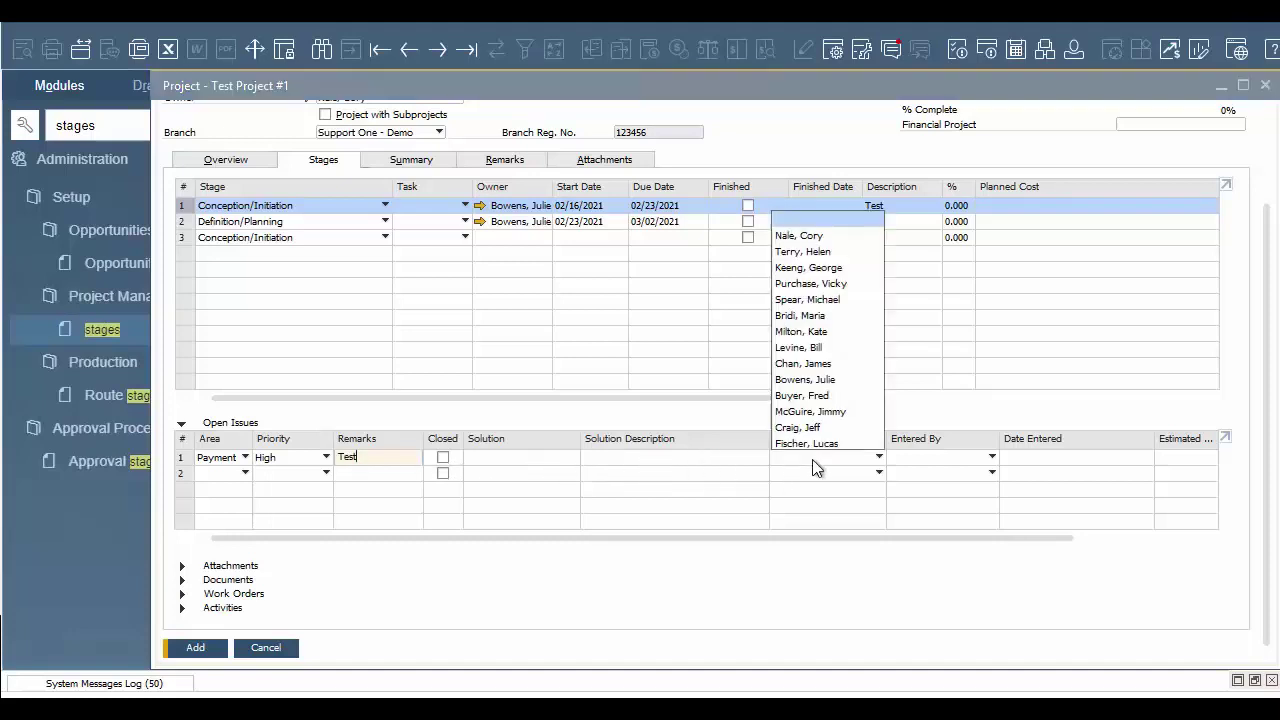
click(812, 237)
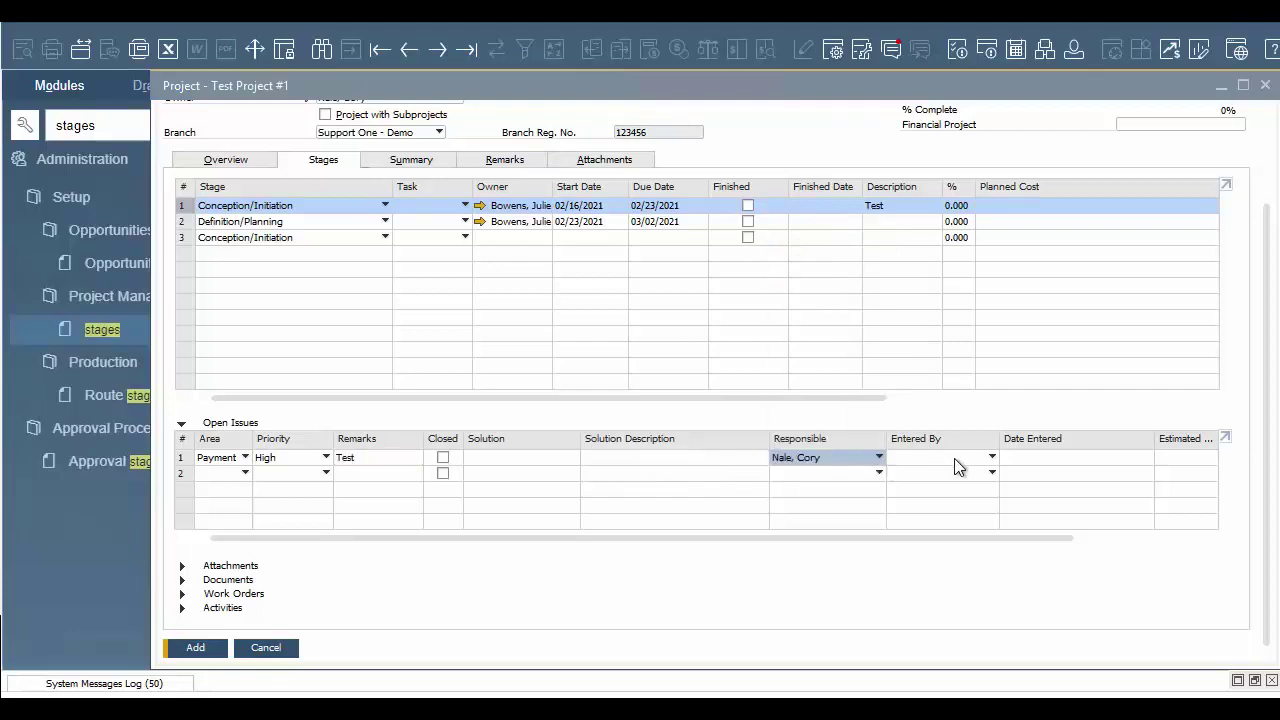
click(1152, 459)
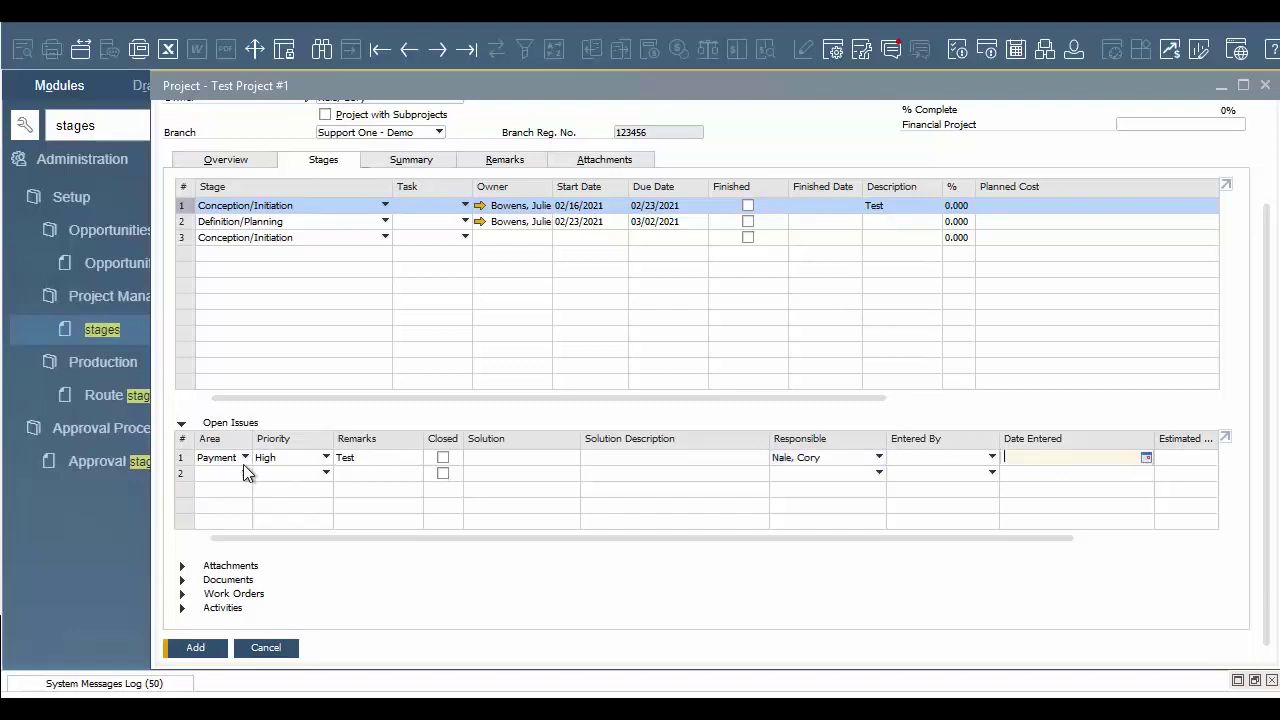
Examine the Attachments section of the first stage and its browse options, and collapse the section
click(182, 566)
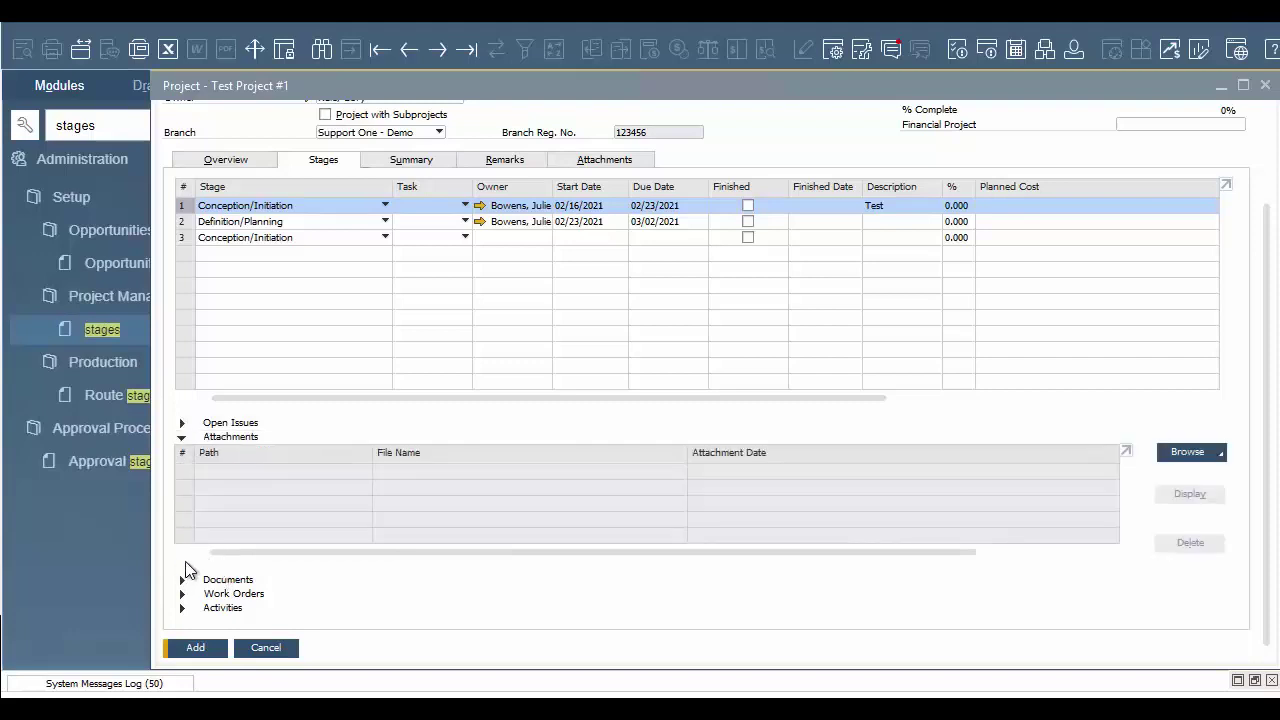
click(1204, 452)
click(1150, 474)
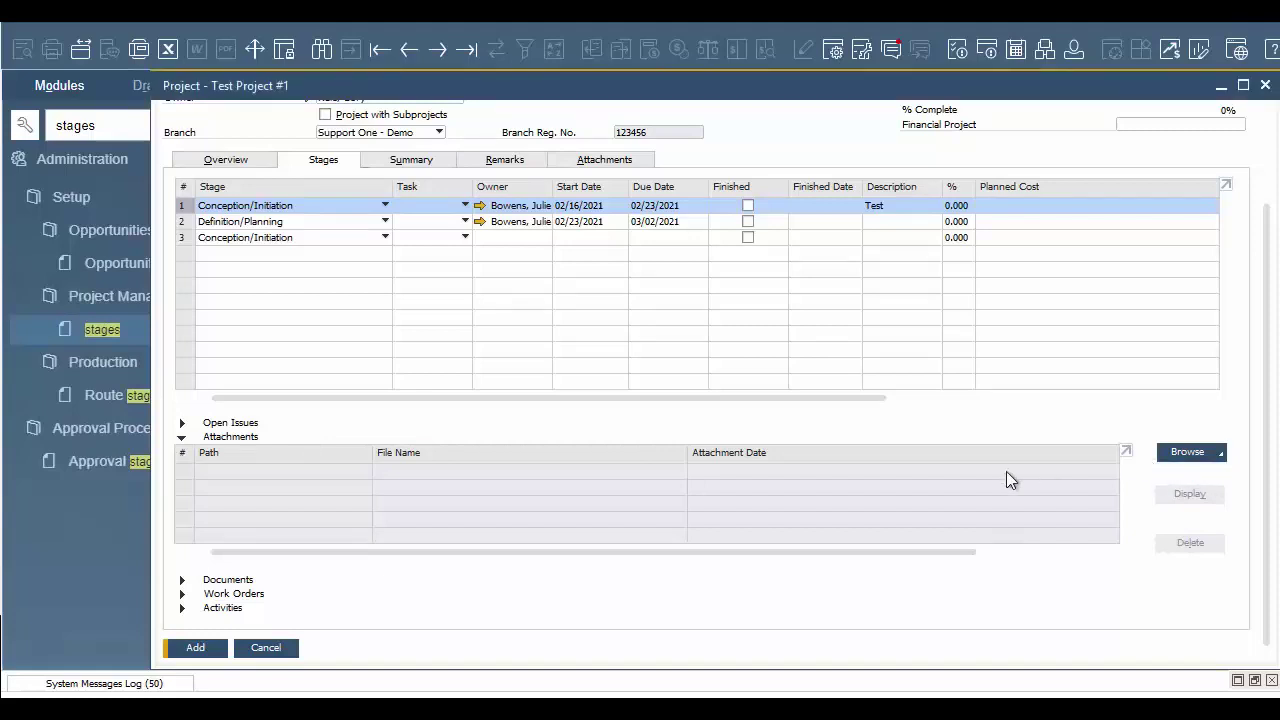
click(182, 437)
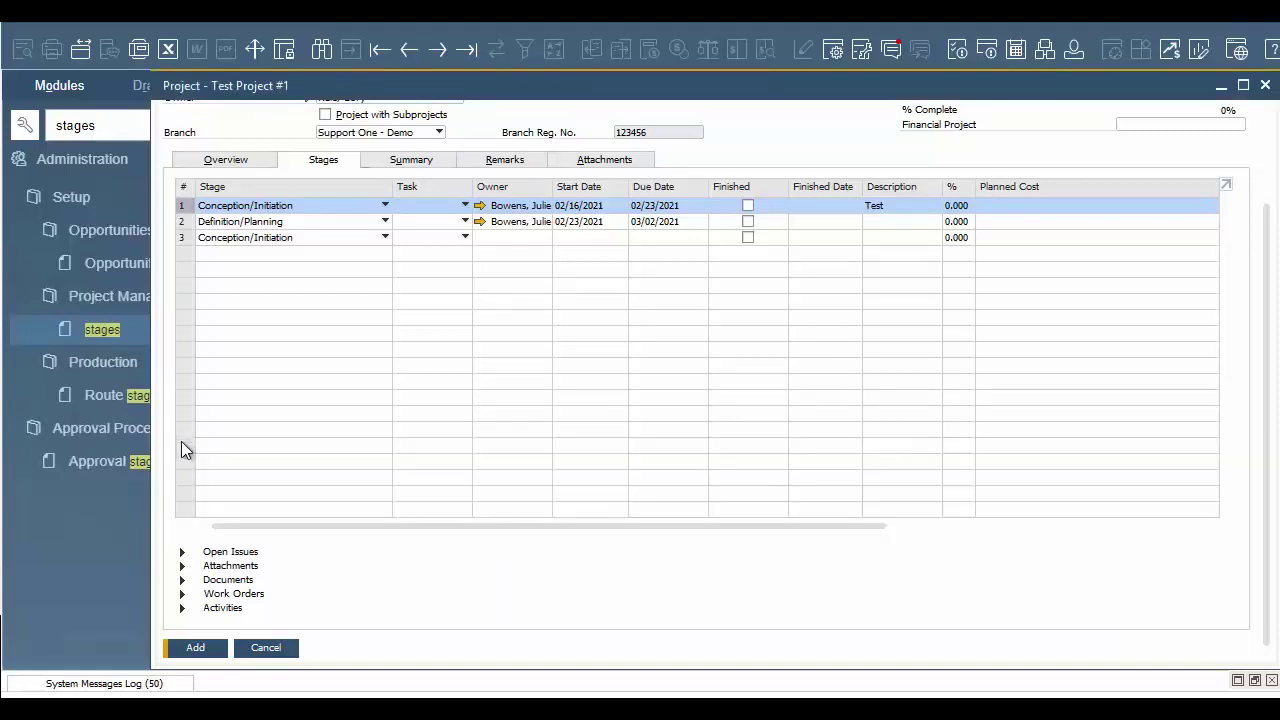
Link the Maxi-Teq sales order posted on 02/16/2021 to the first stage as a document of type Sales Order
click(182, 580)
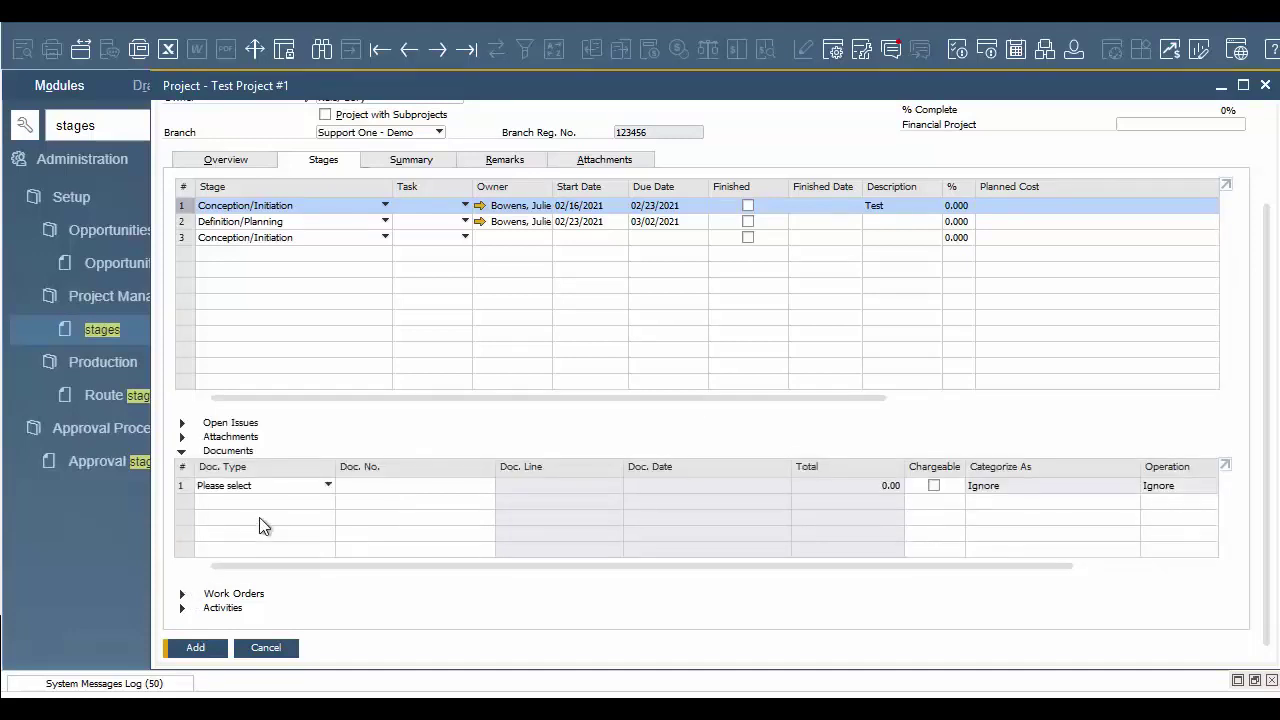
click(273, 486)
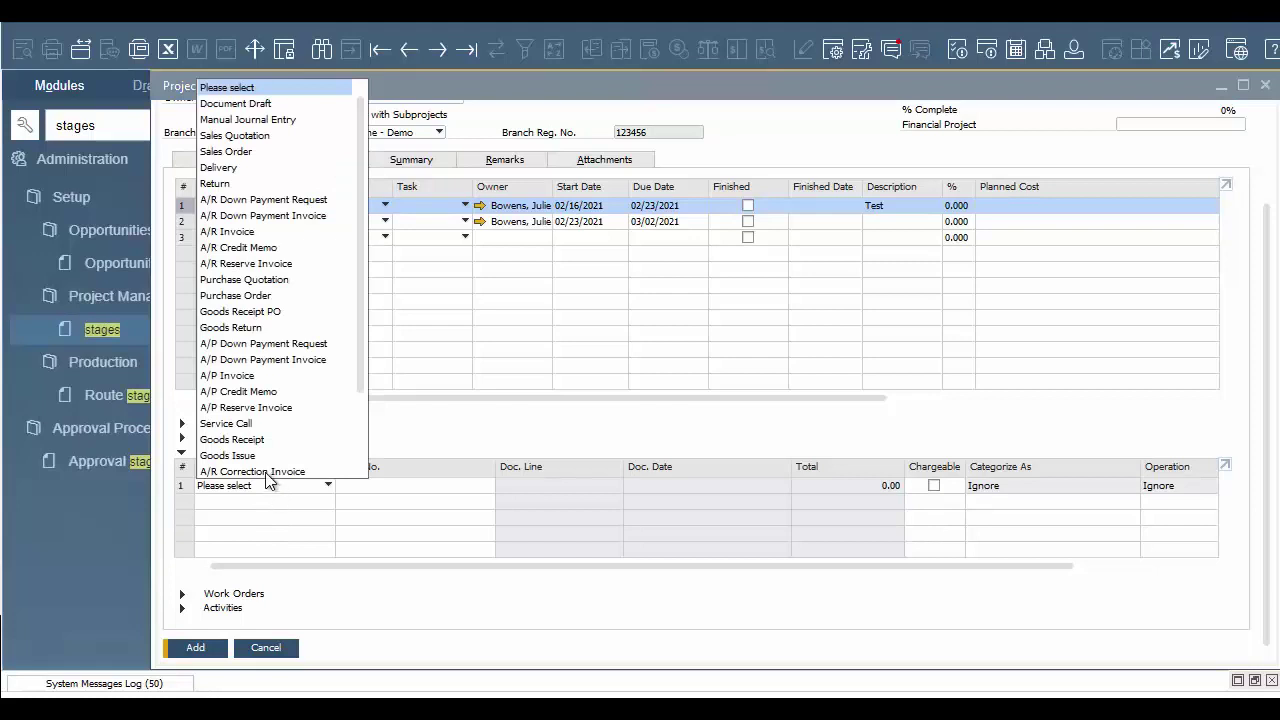
click(267, 152)
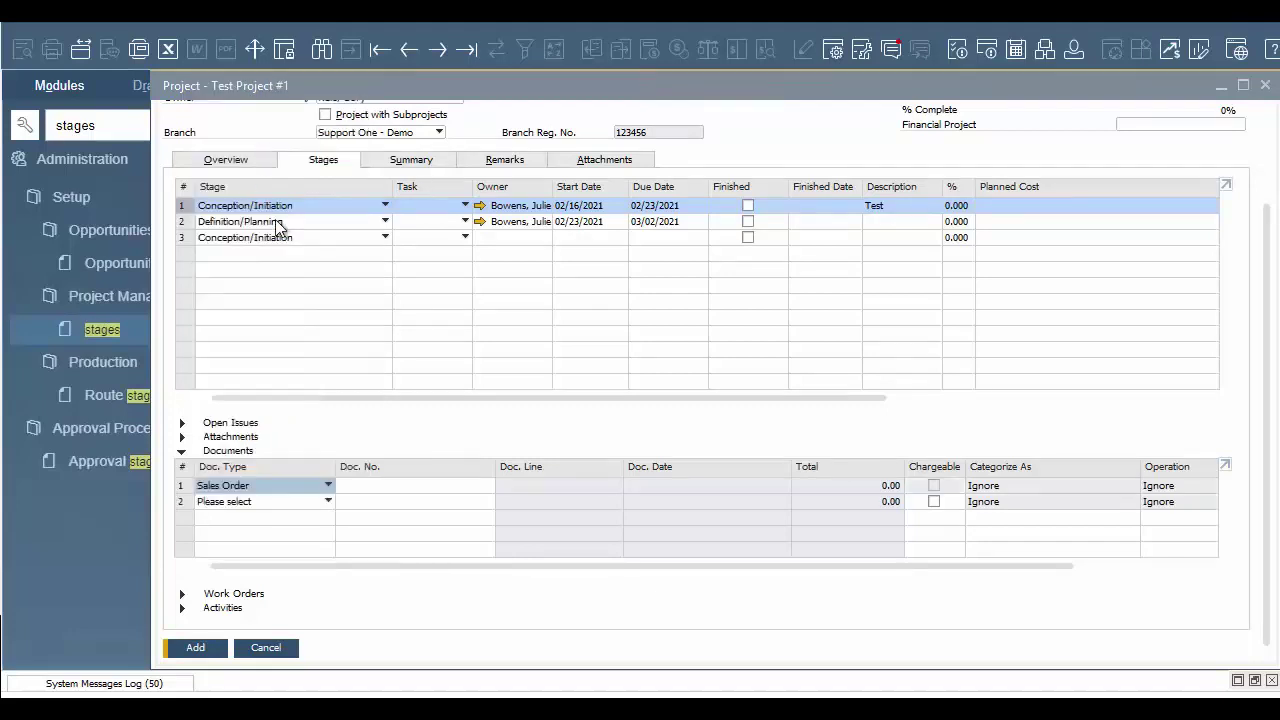
click(459, 484)
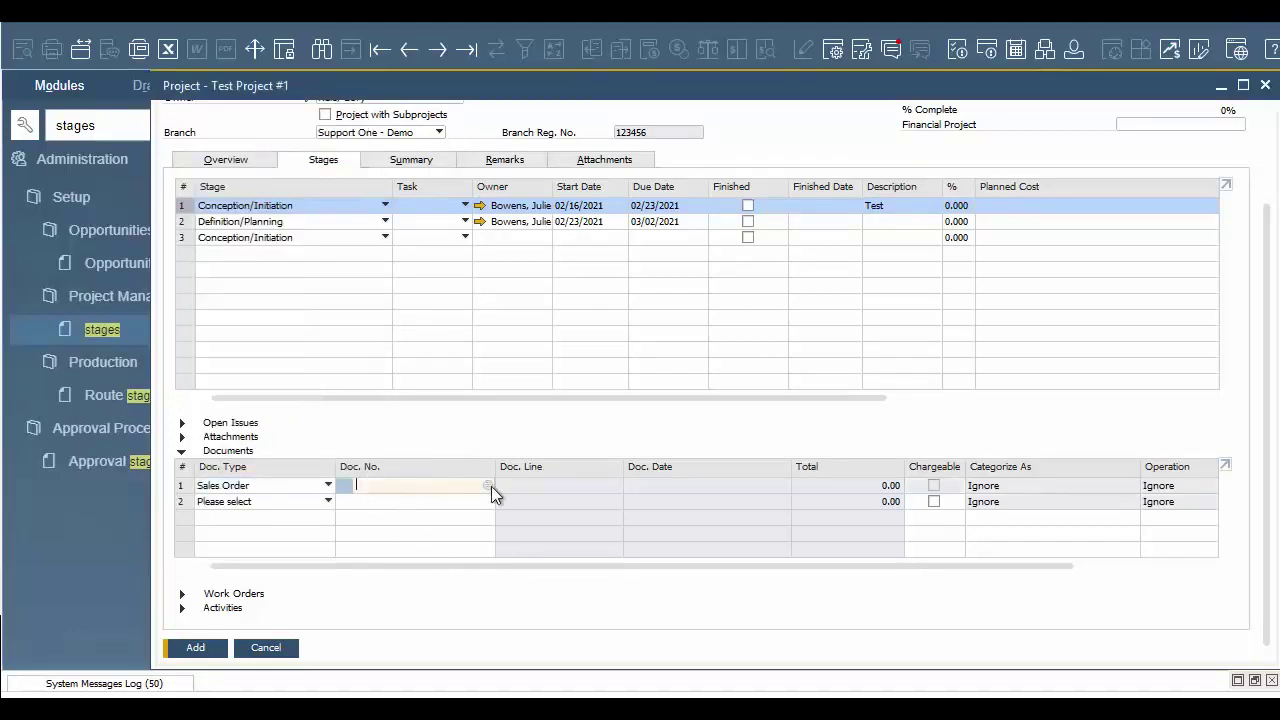
click(489, 485)
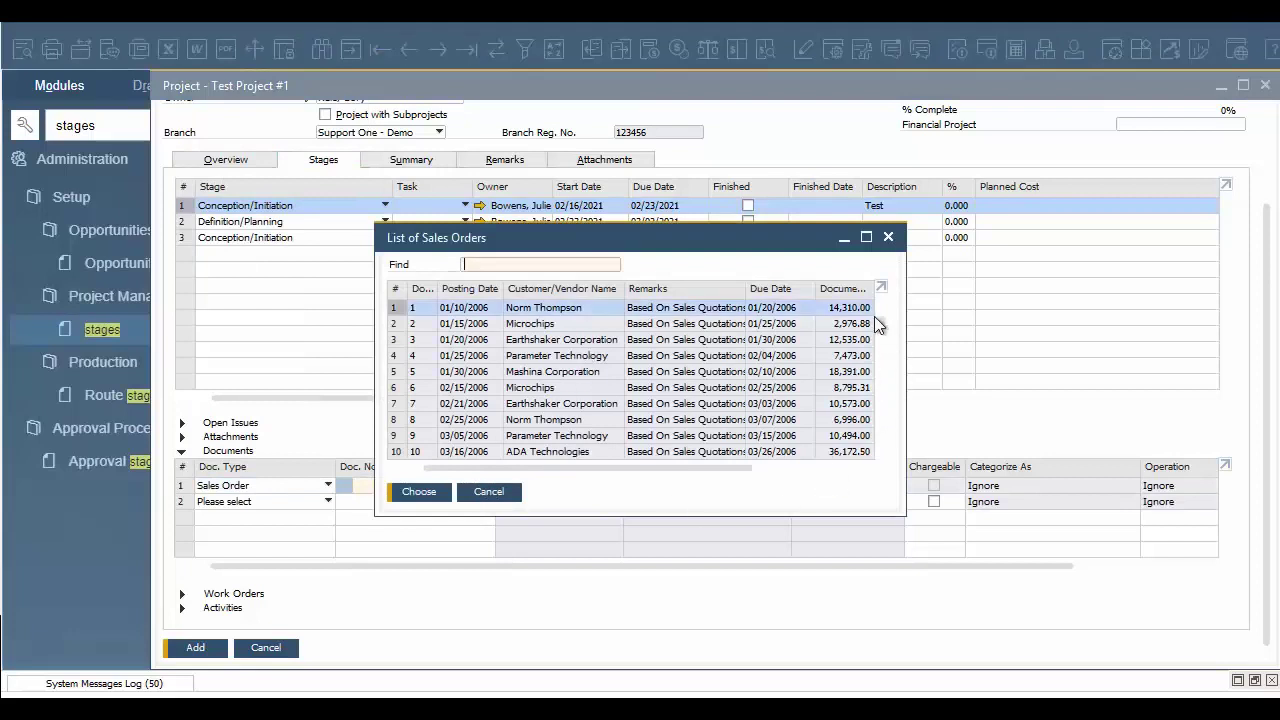
drag(879, 323, 875, 492)
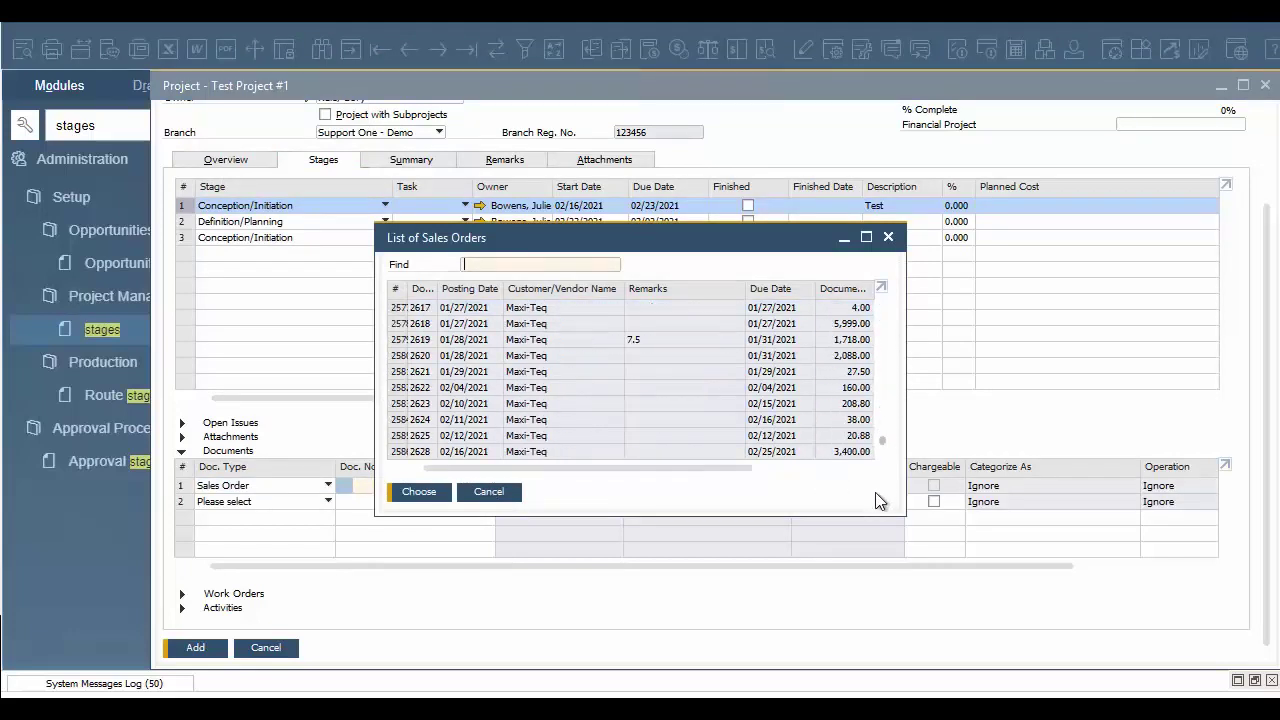
click(486, 452)
click(432, 497)
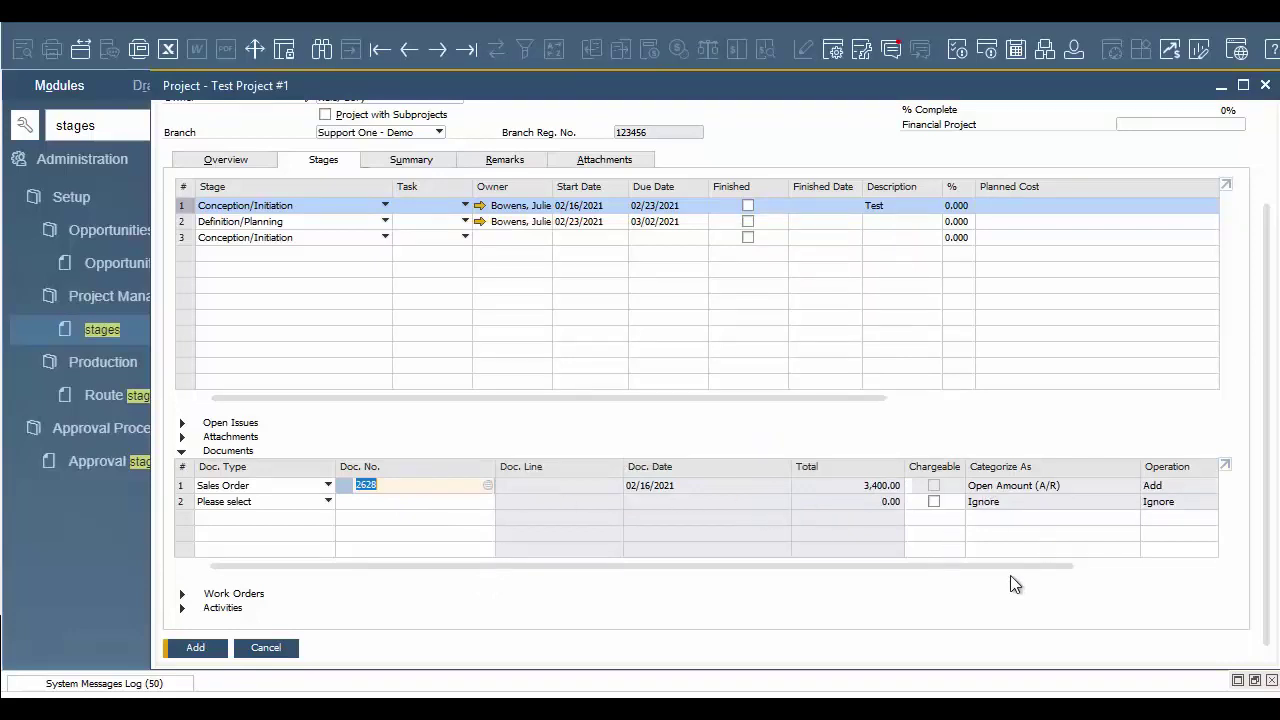
drag(1013, 566, 207, 583)
click(181, 451)
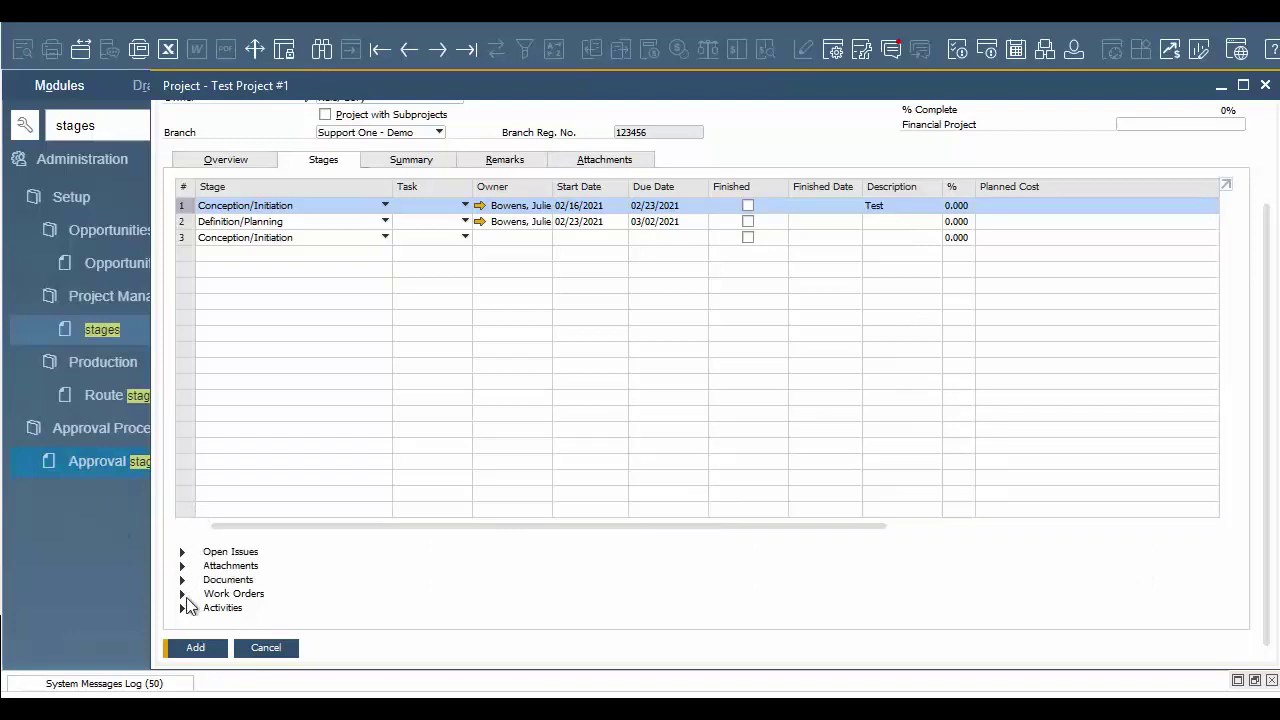
Examine the first stage's Work Orders section and its list of production orders, and collapse the section
click(183, 594)
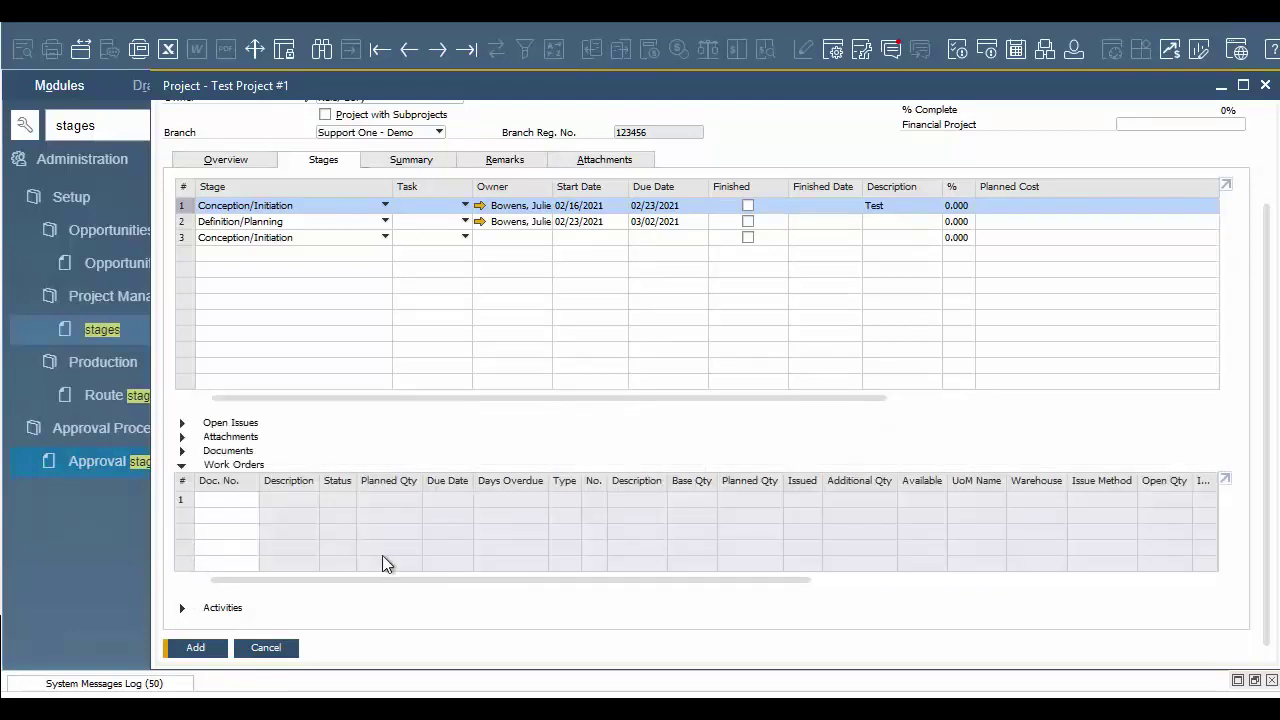
click(250, 503)
click(251, 502)
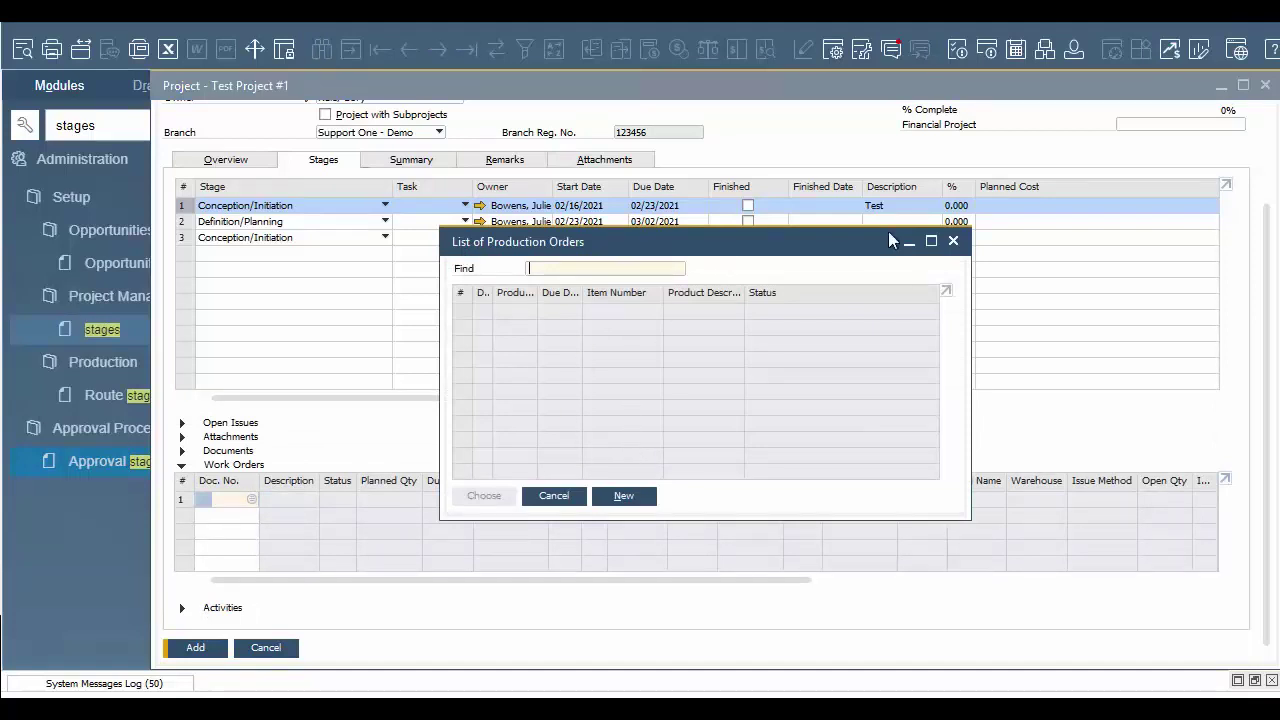
click(955, 242)
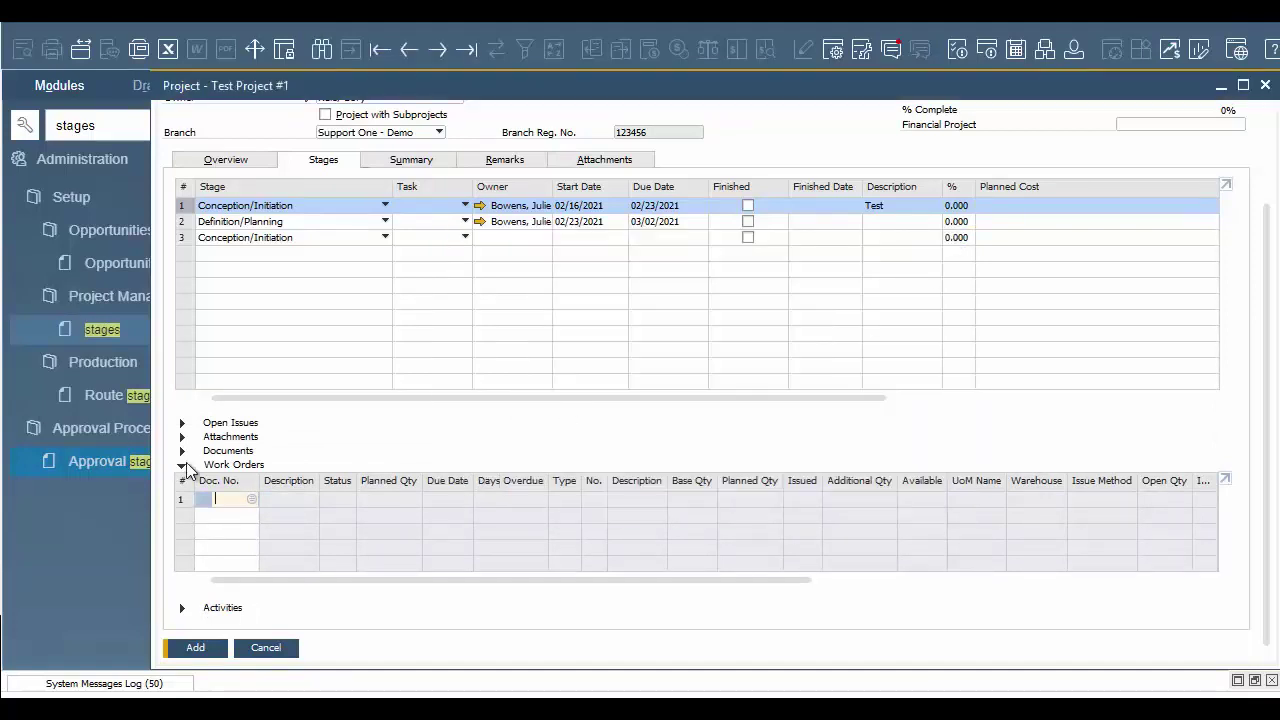
click(182, 465)
Examine the first stage's Activities section, the new activity form and its activity kinds, and close the form without adding an activity
click(183, 609)
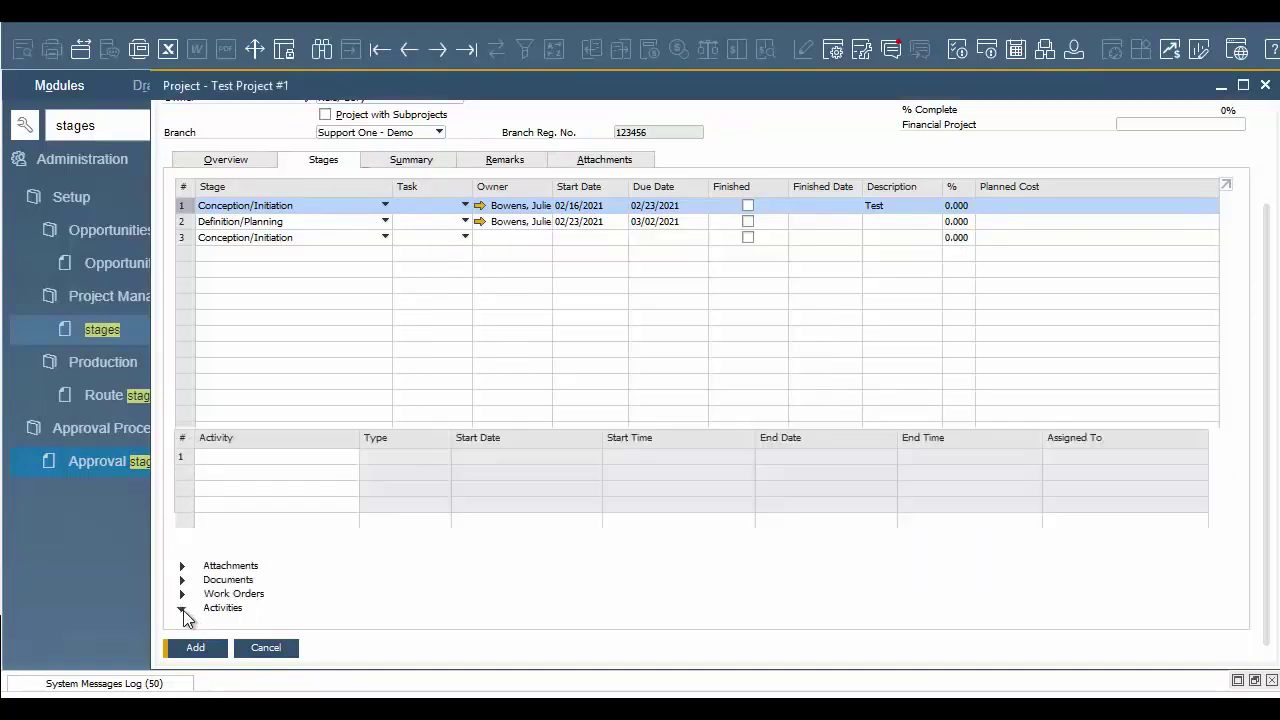
click(252, 513)
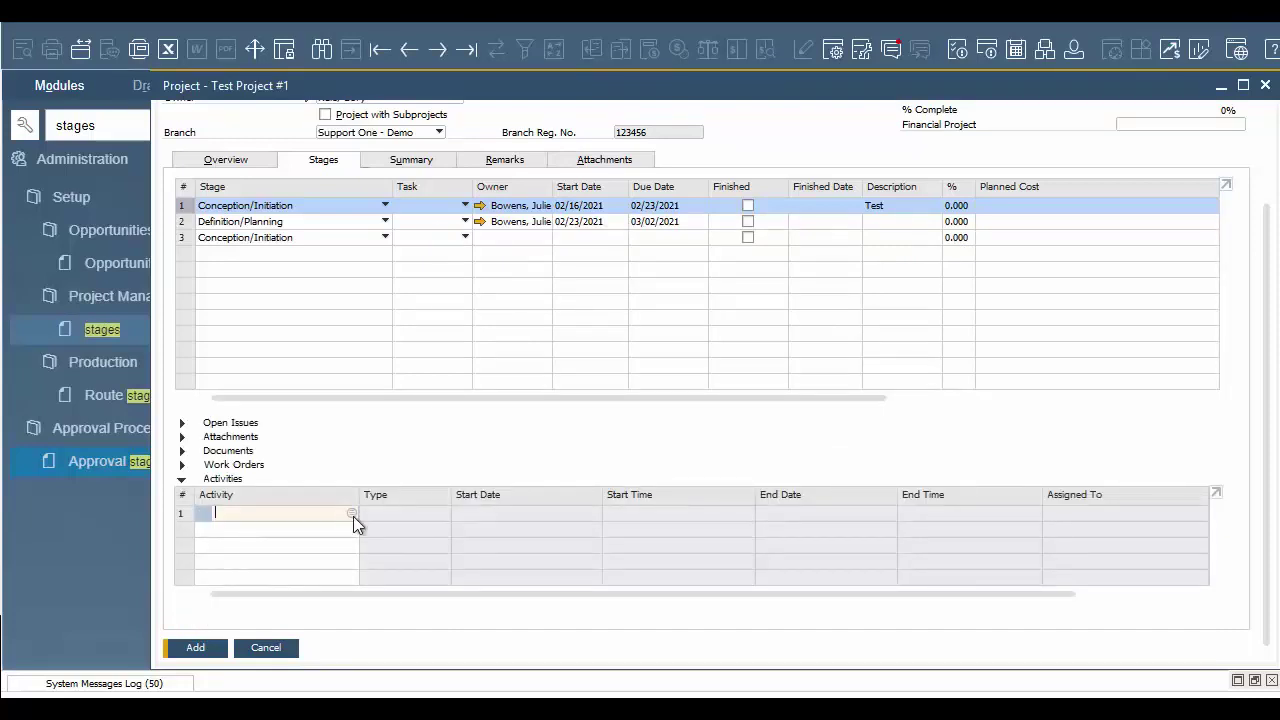
click(353, 514)
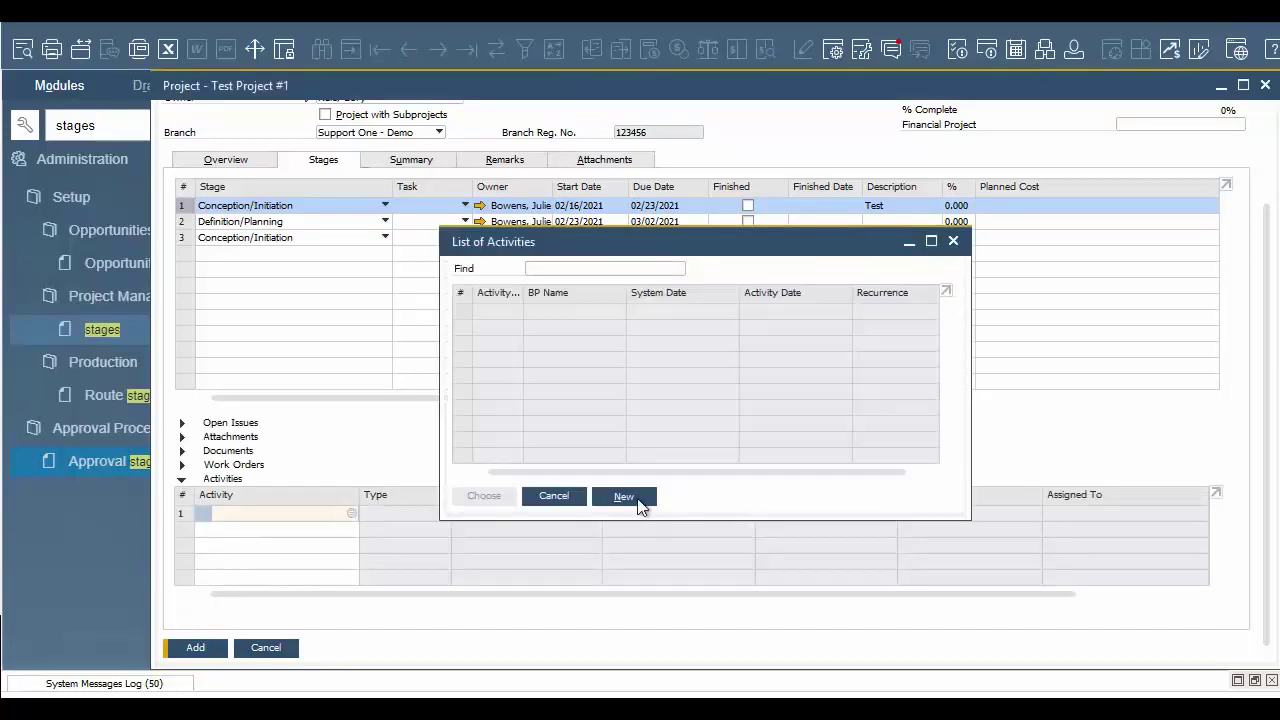
click(638, 497)
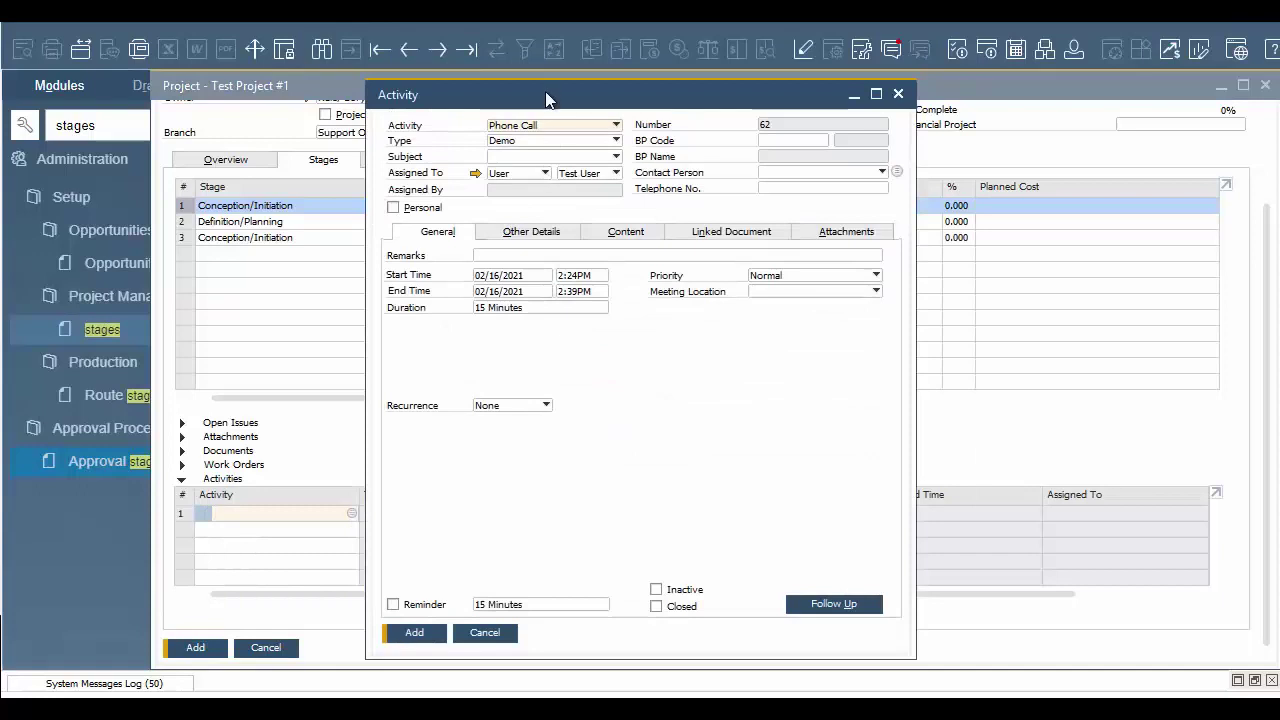
click(614, 127)
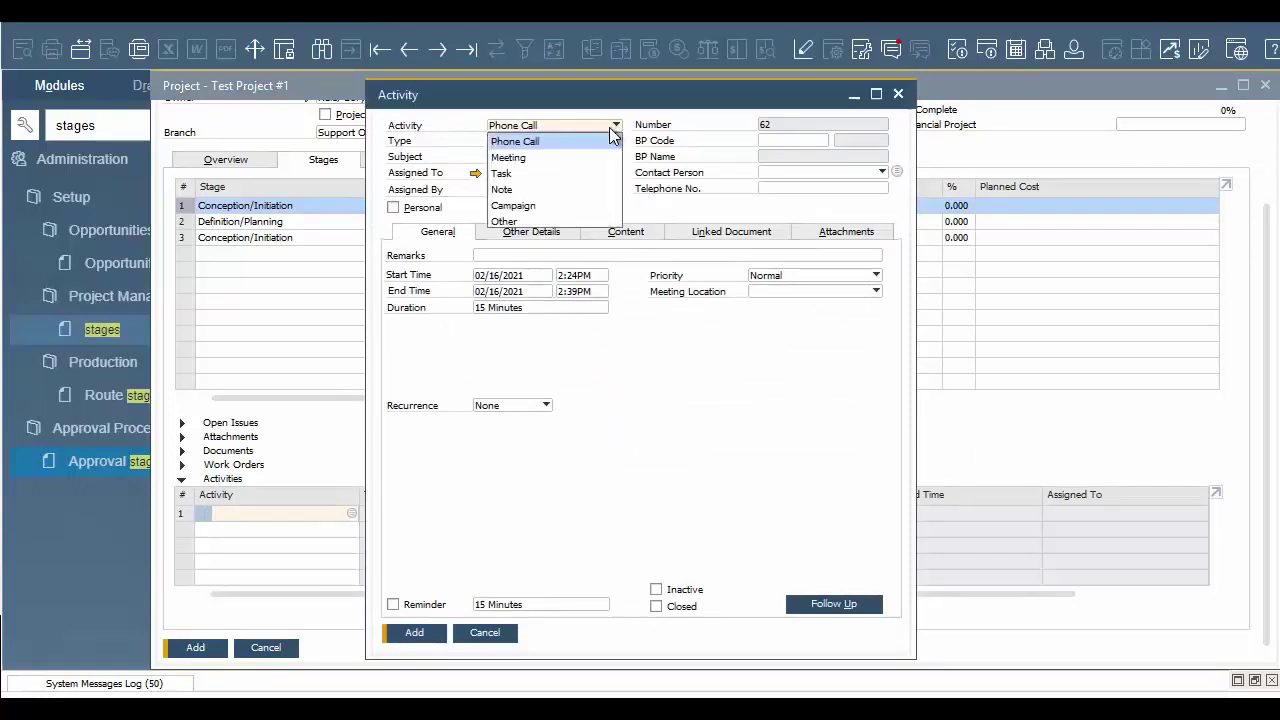
click(610, 139)
click(898, 94)
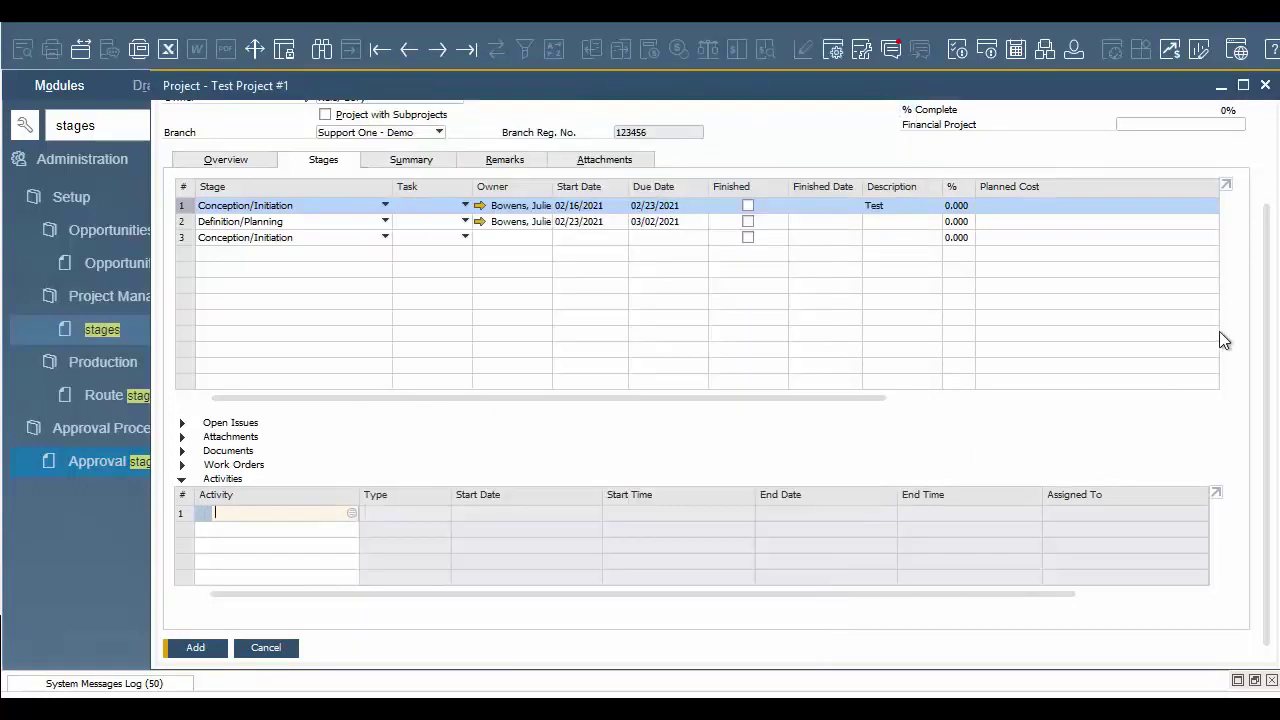
Review the project header and add Test Project #1 to the system
drag(1266, 349, 1250, 225)
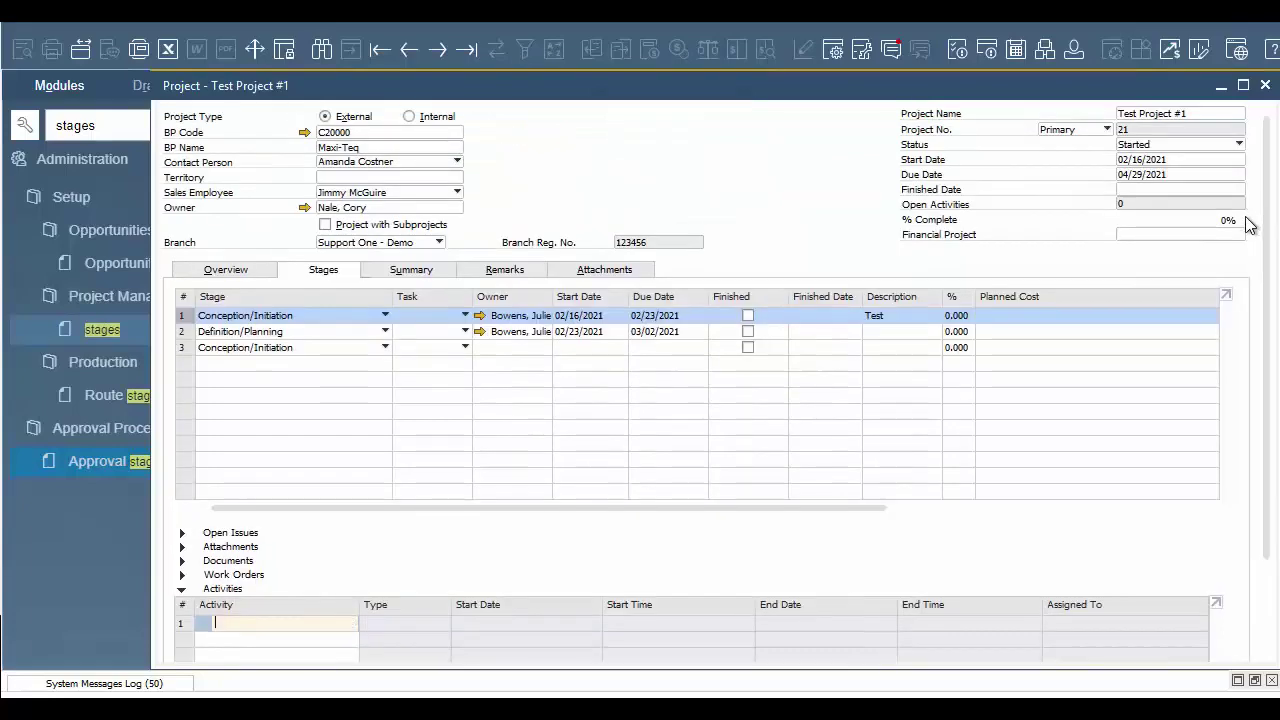
drag(1268, 367, 1264, 419)
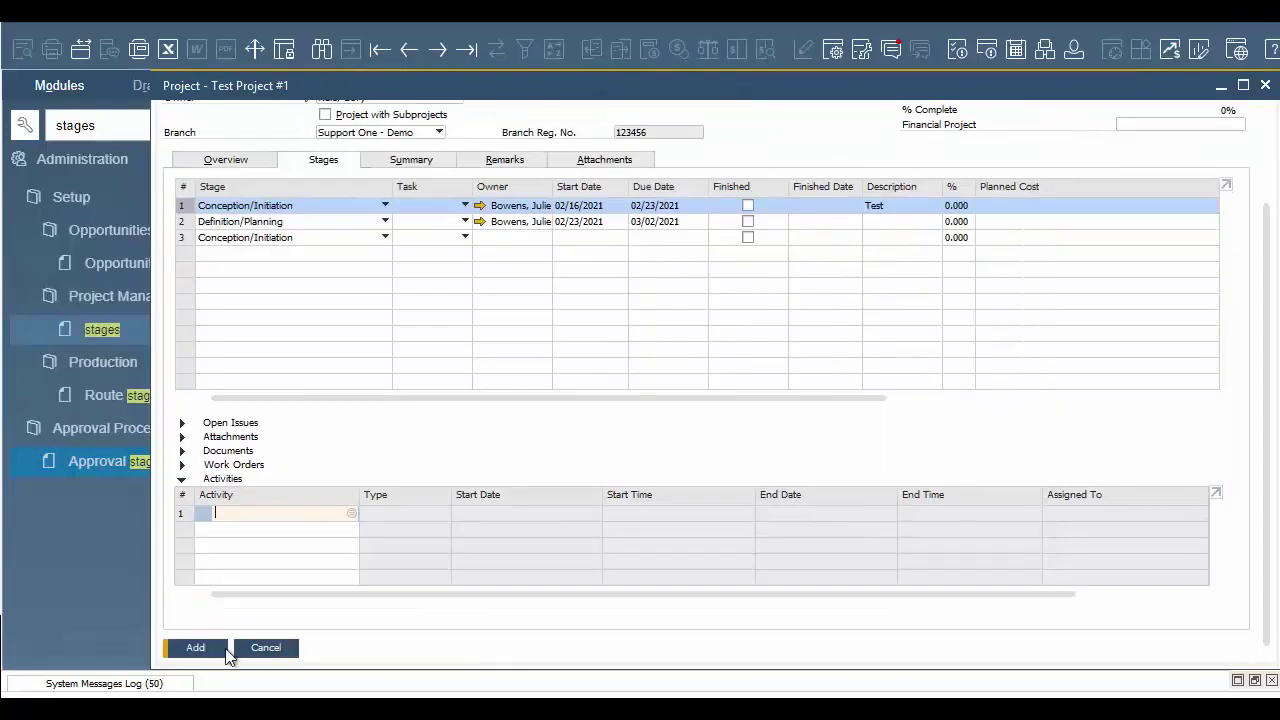
click(227, 652)
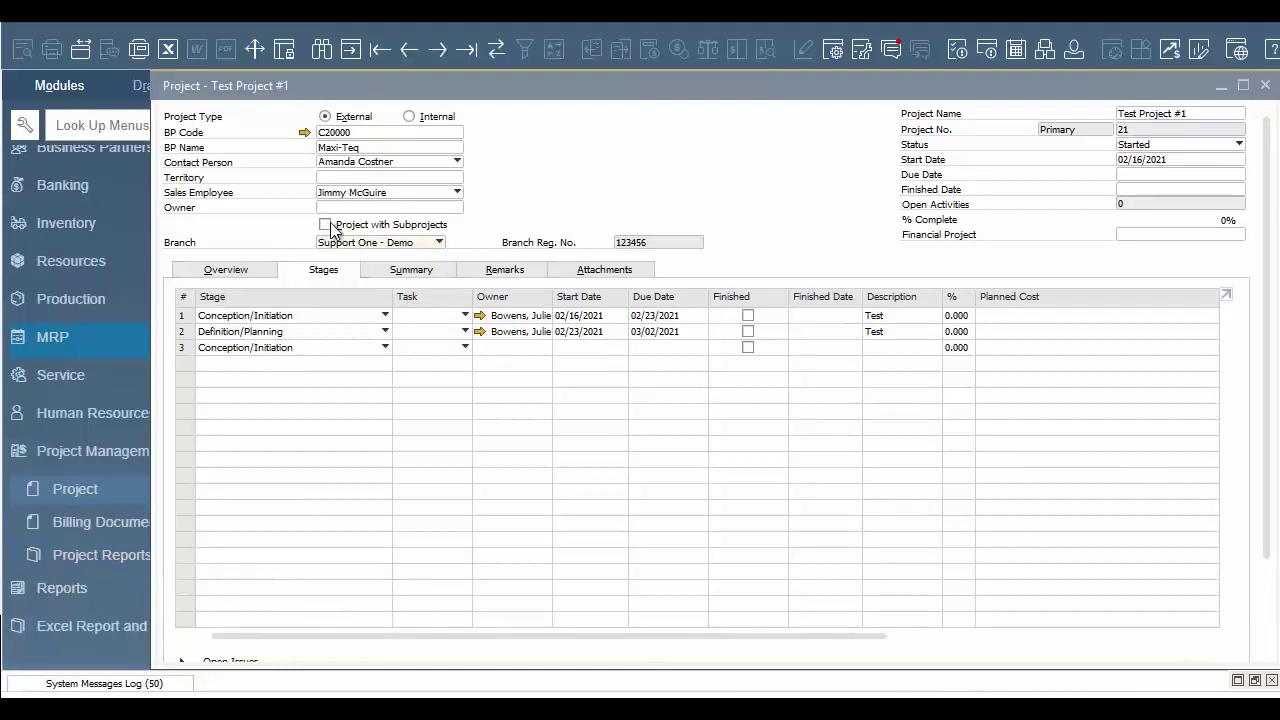
Mark Test Project #1 as a project with subprojects and start a new subproject described as Test Subproject 1
click(325, 225)
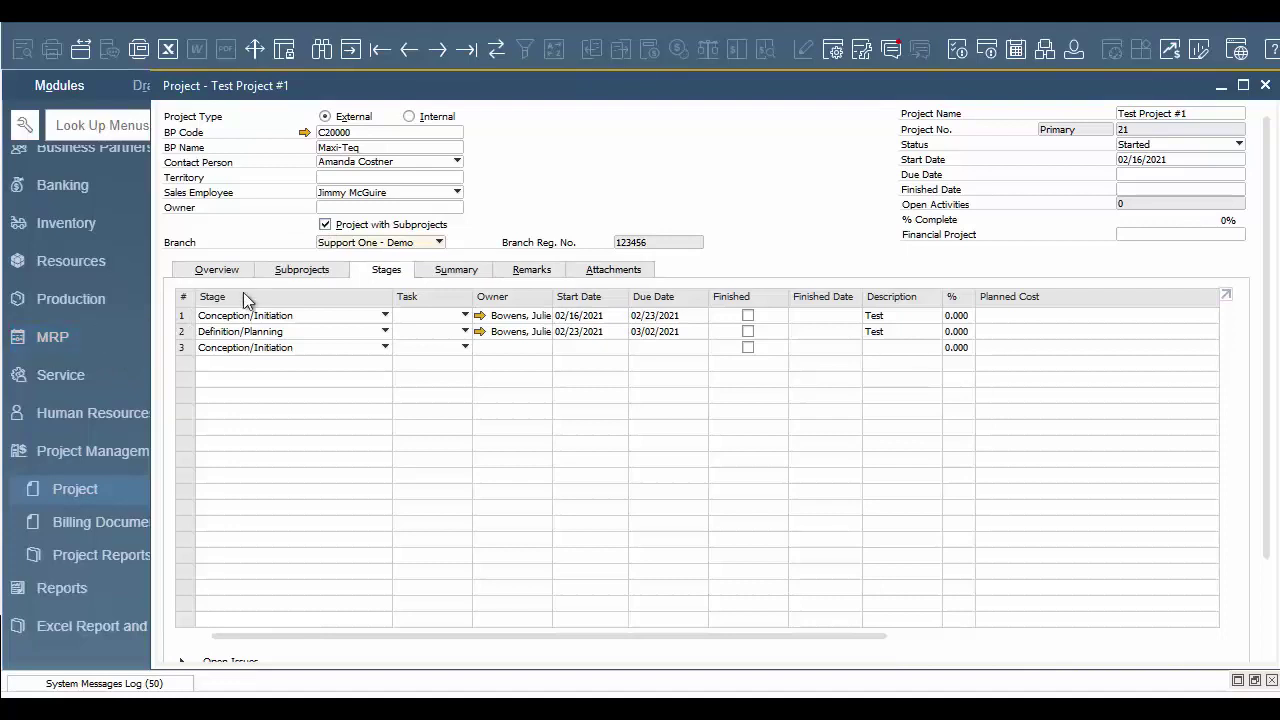
click(302, 269)
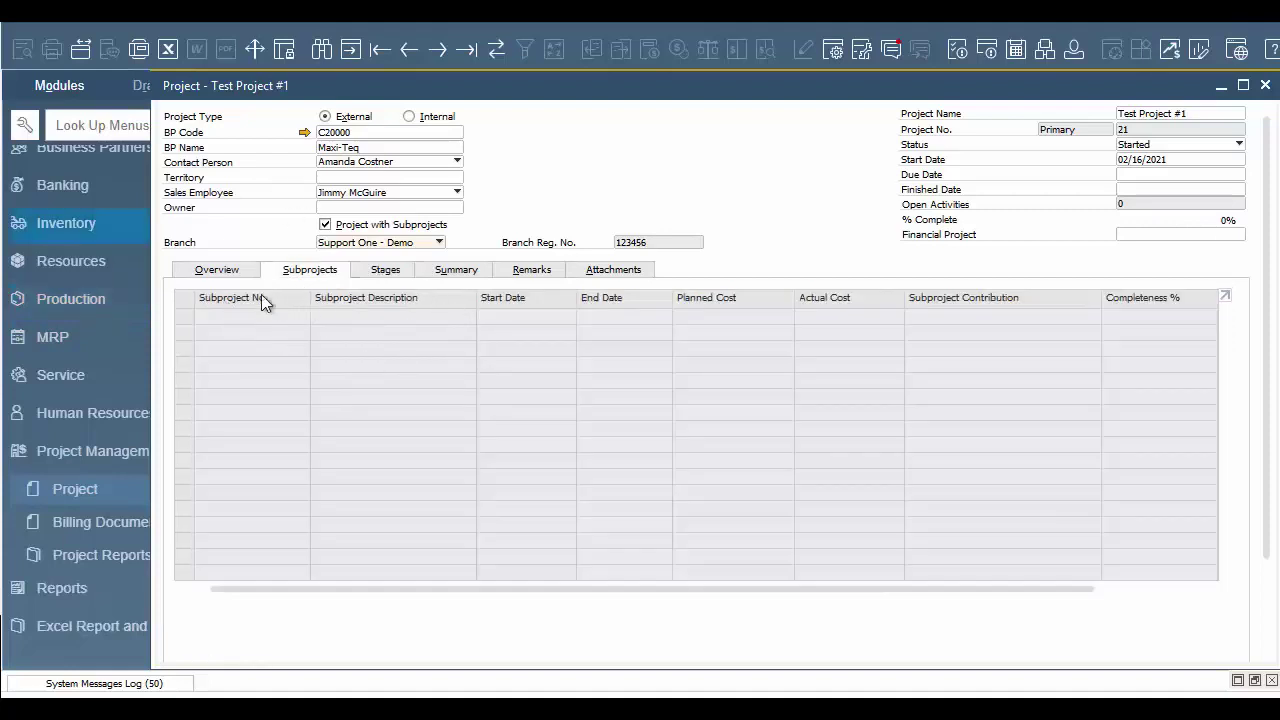
drag(1266, 322, 1260, 441)
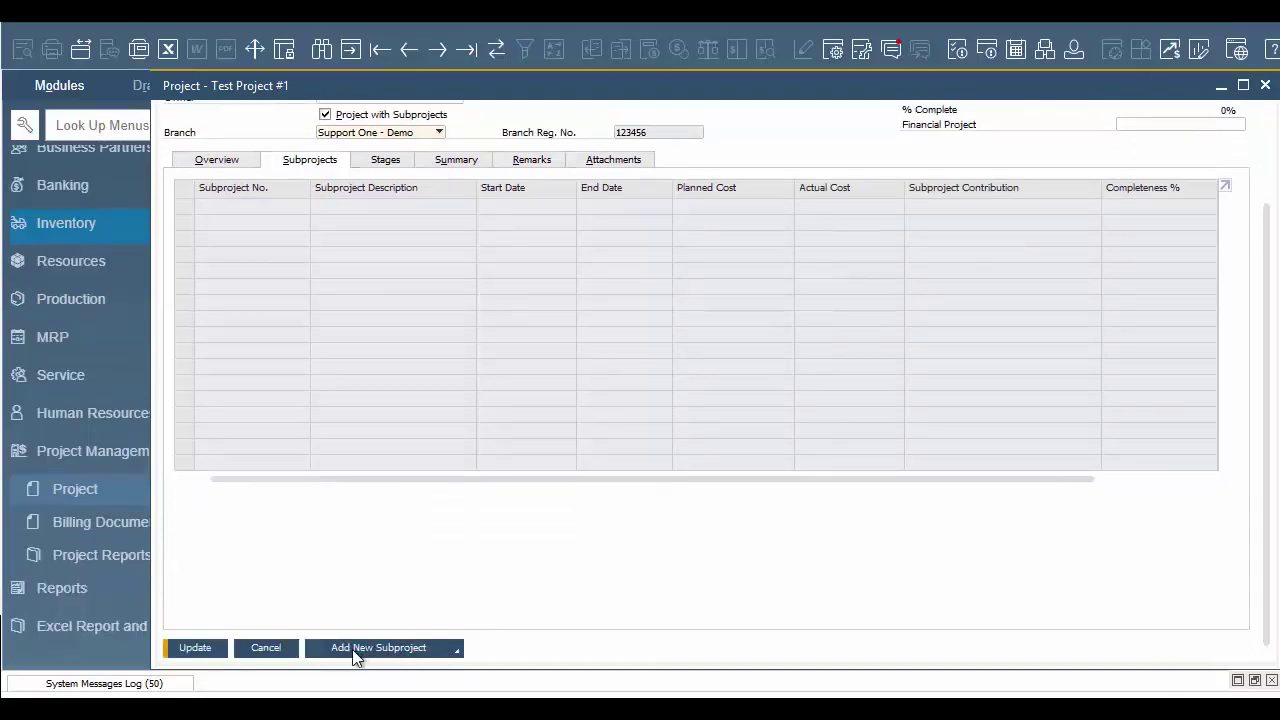
click(459, 656)
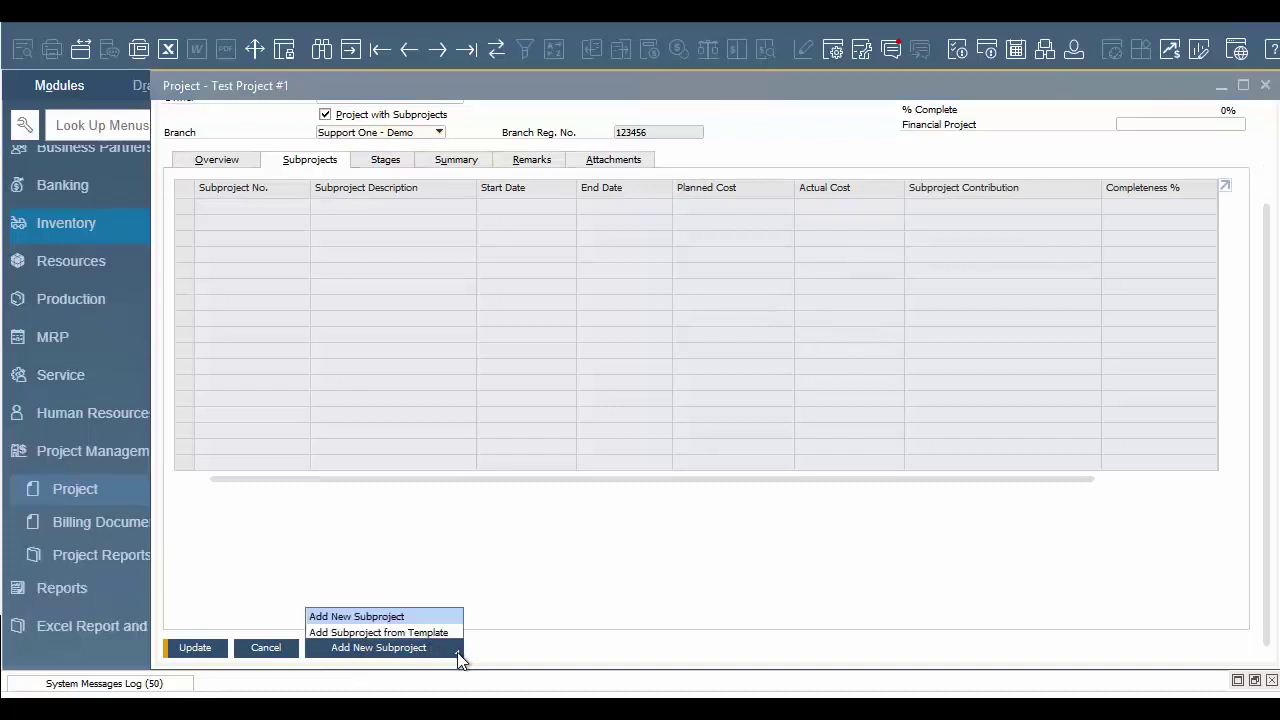
click(380, 648)
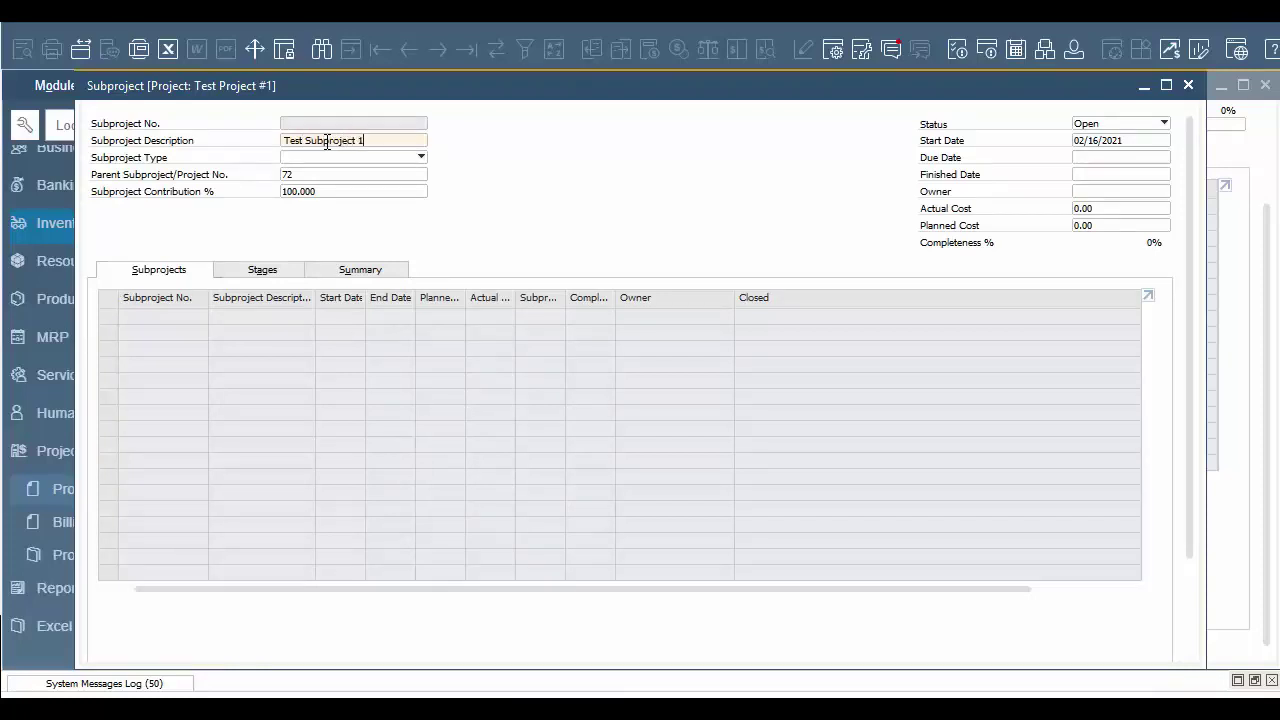
Set the subproject's type to Data and its due date to 03/02/2021
click(323, 160)
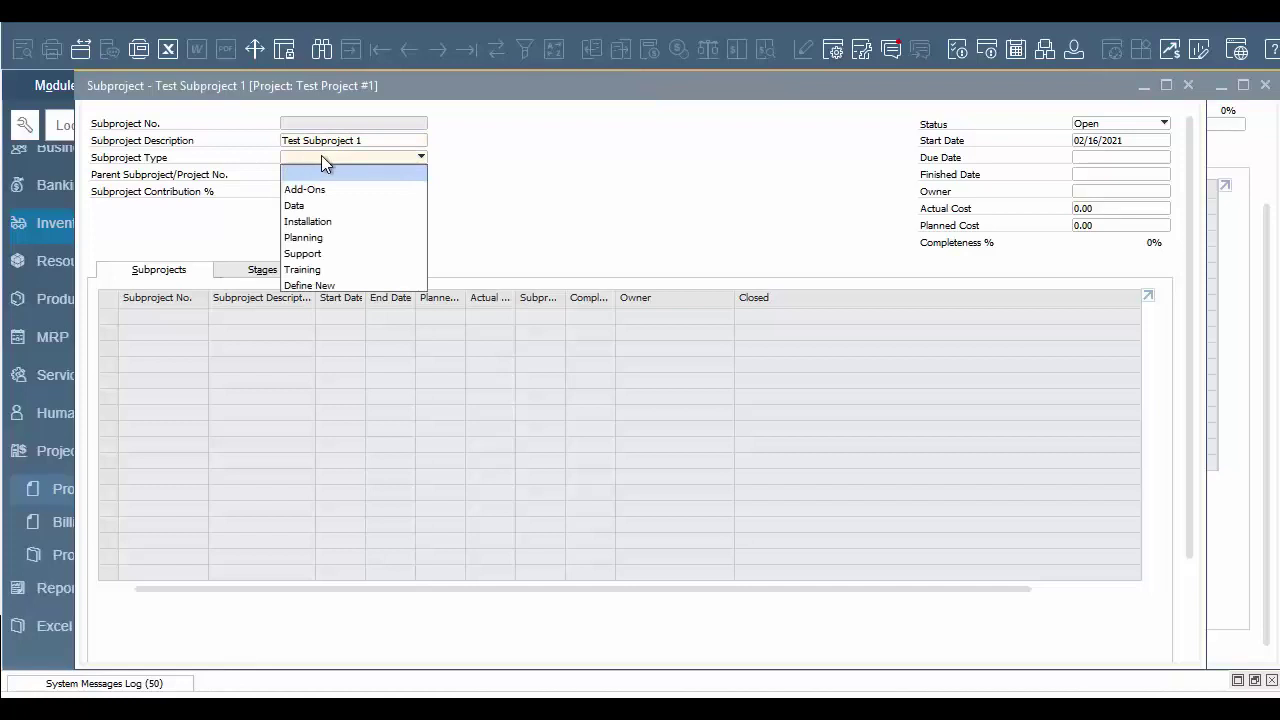
click(330, 207)
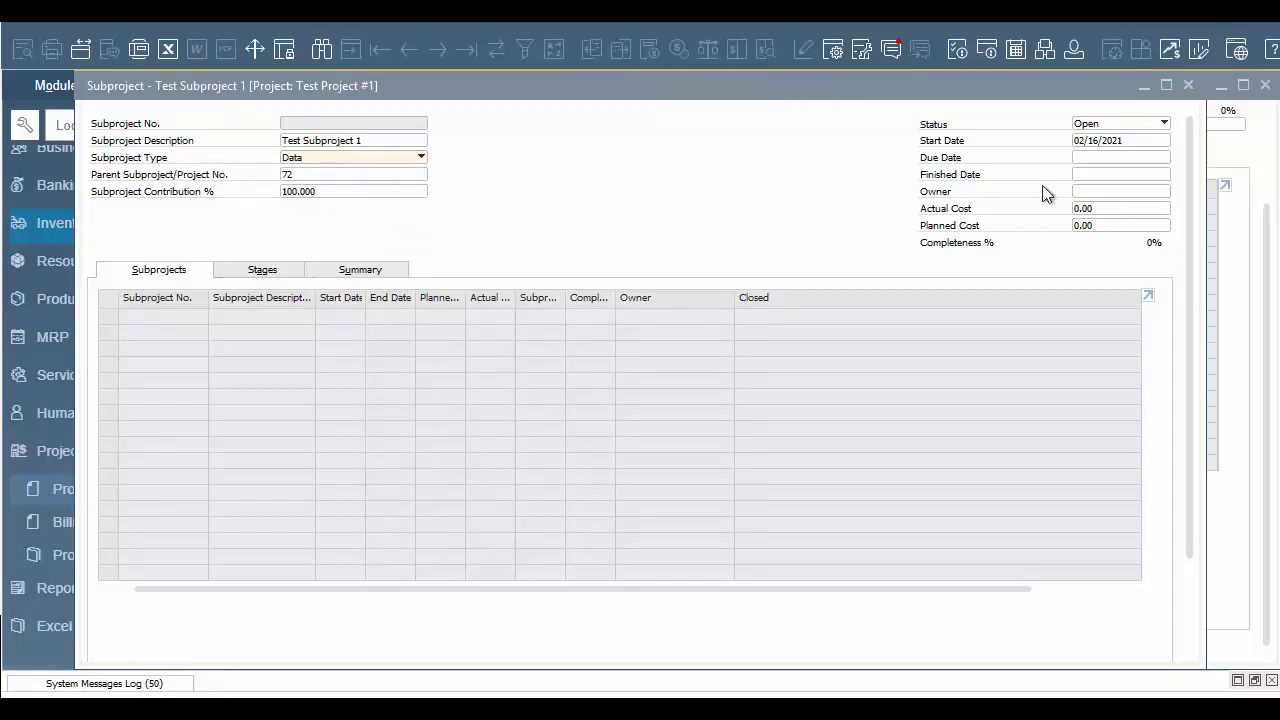
click(1096, 158)
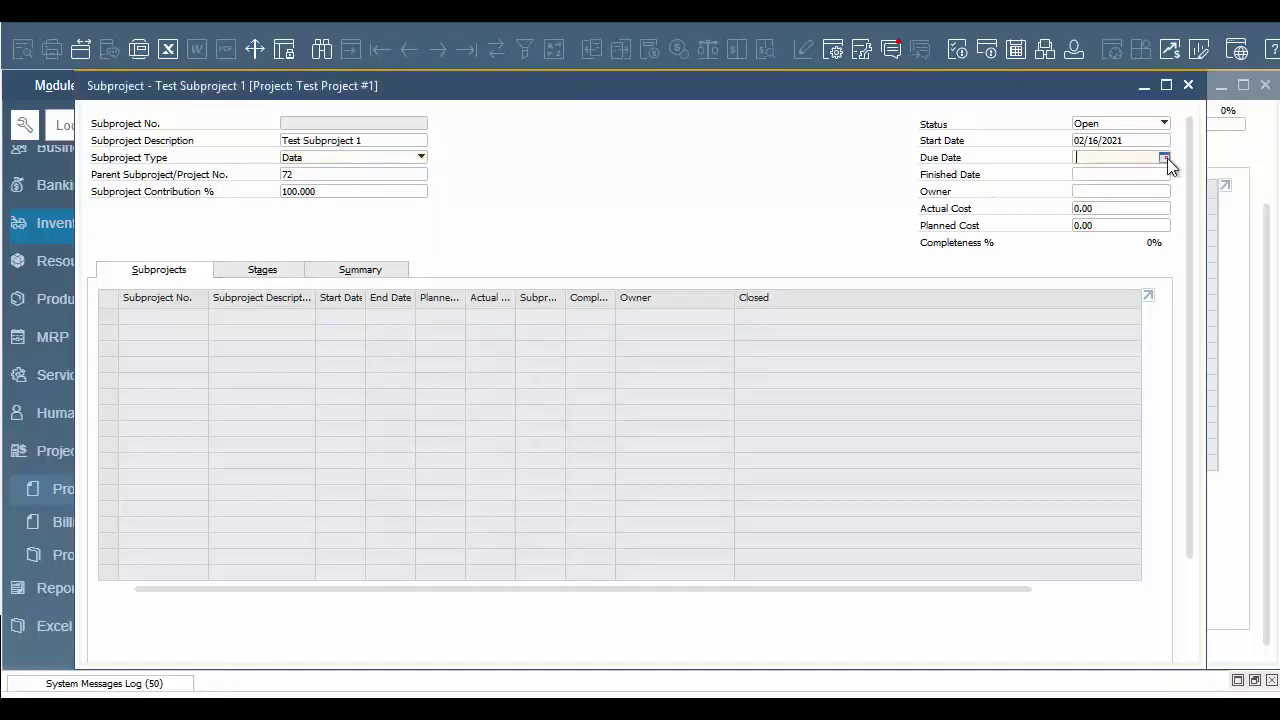
click(1166, 158)
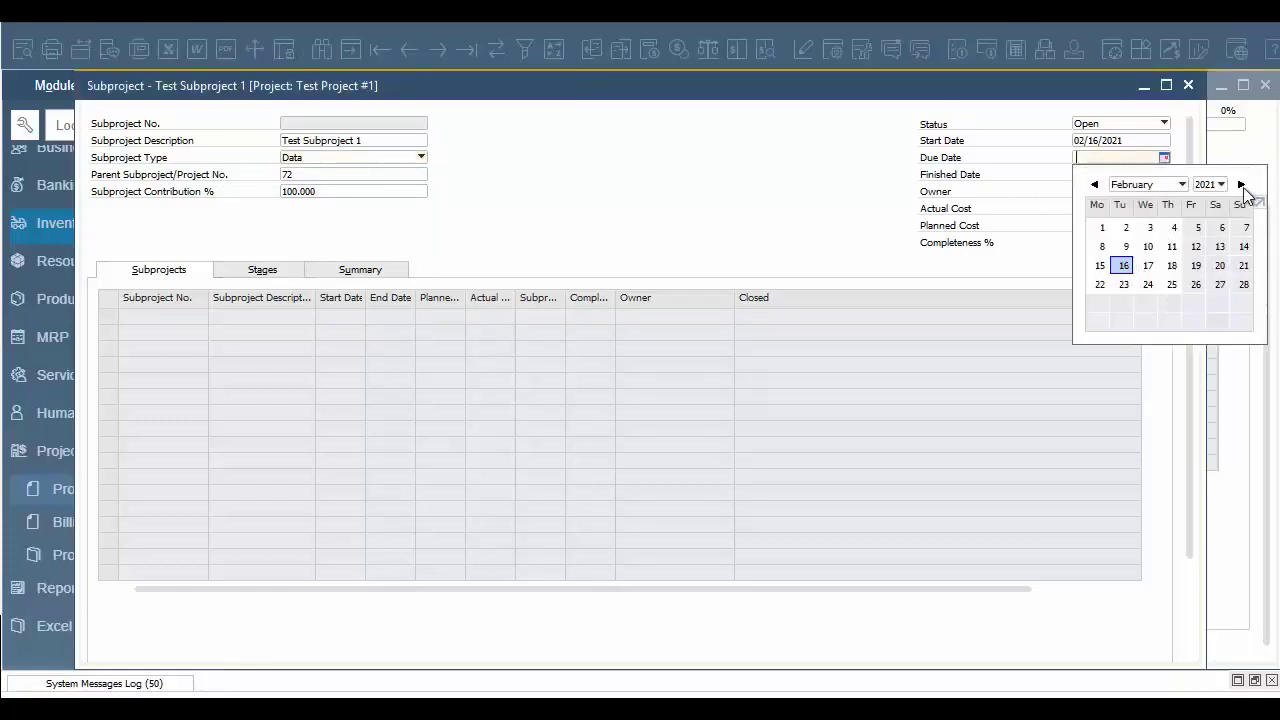
click(1241, 184)
click(1127, 228)
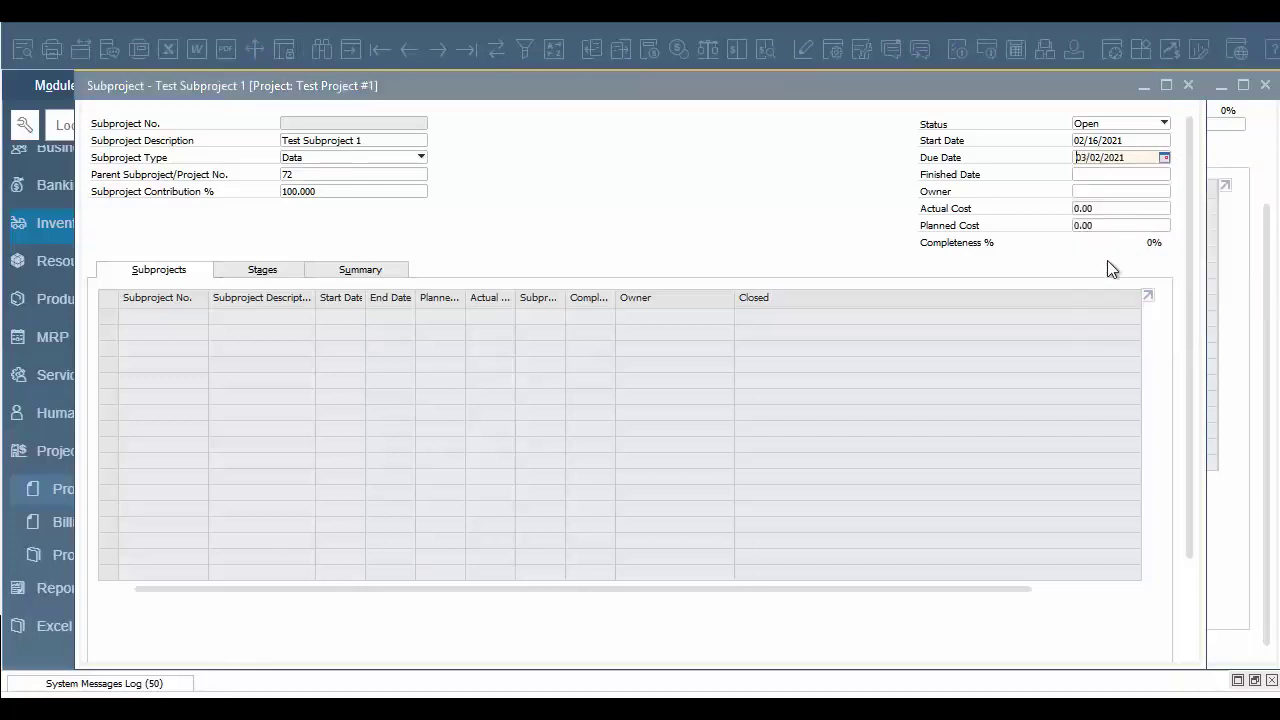
Add a stage with the description Test to the subproject and assign the first listed employee as its owner
drag(1190, 199, 1192, 249)
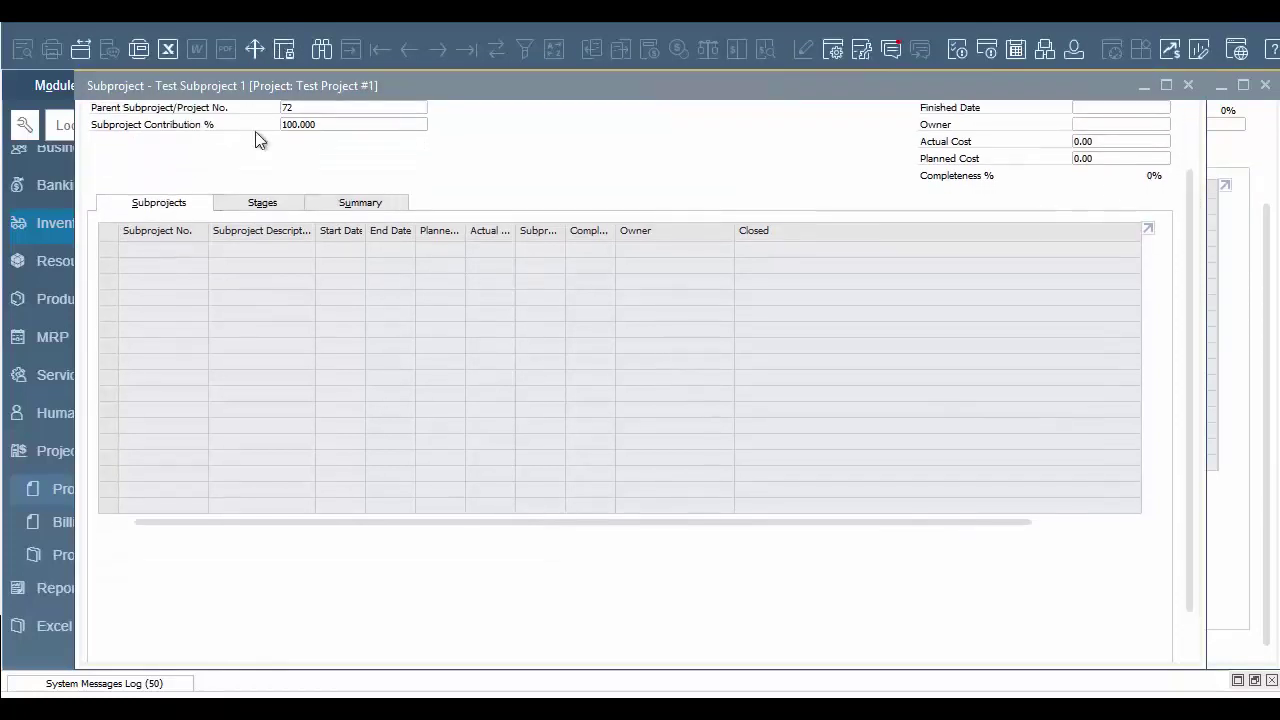
click(270, 201)
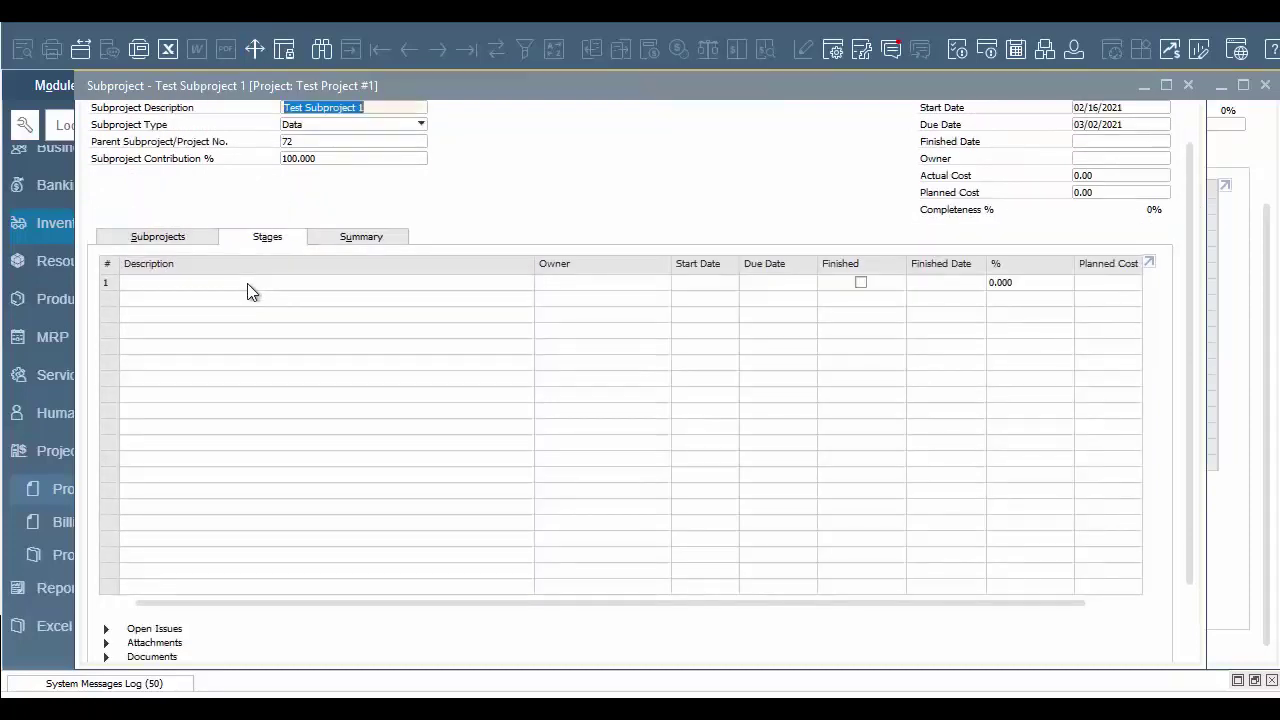
click(249, 284)
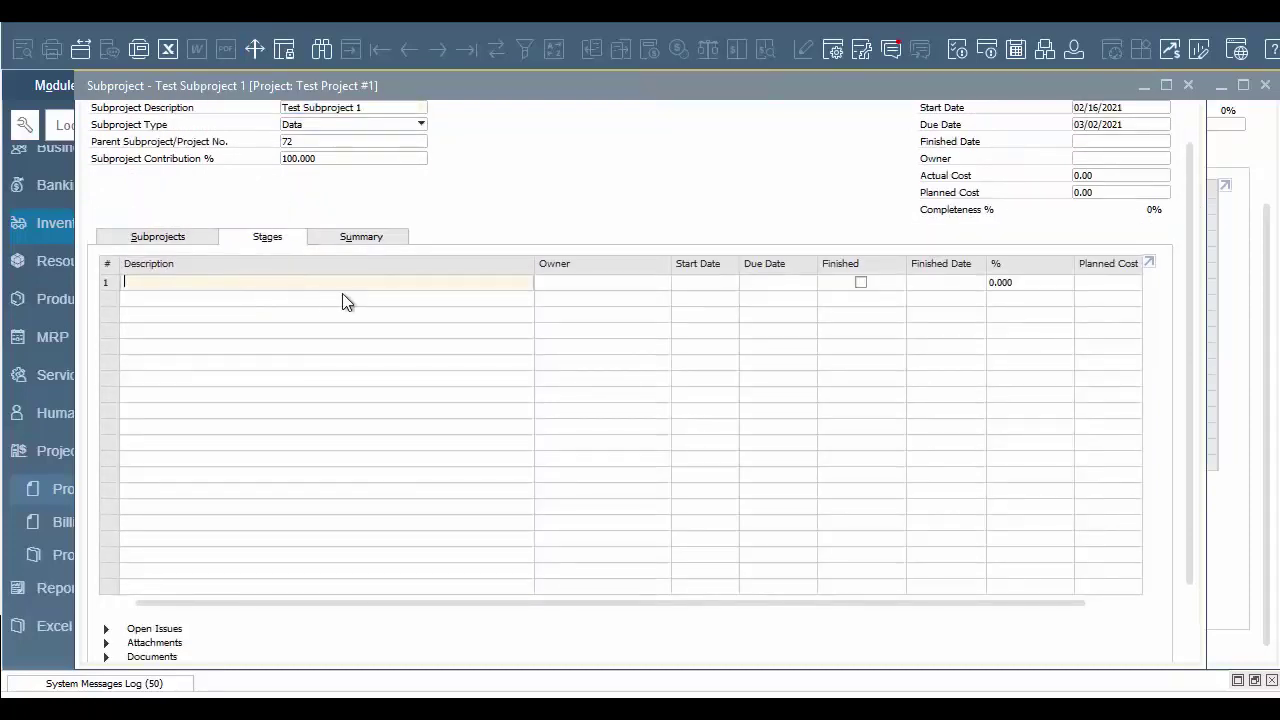
text(Test)
click(660, 283)
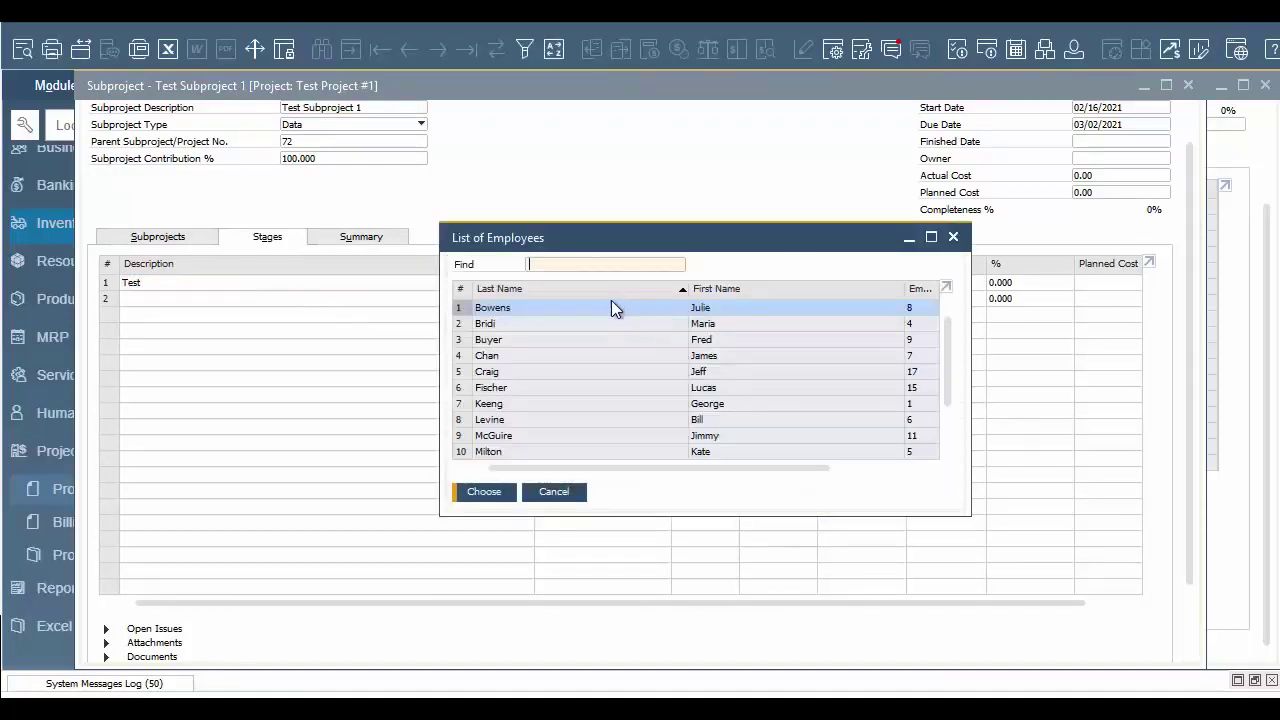
click(484, 491)
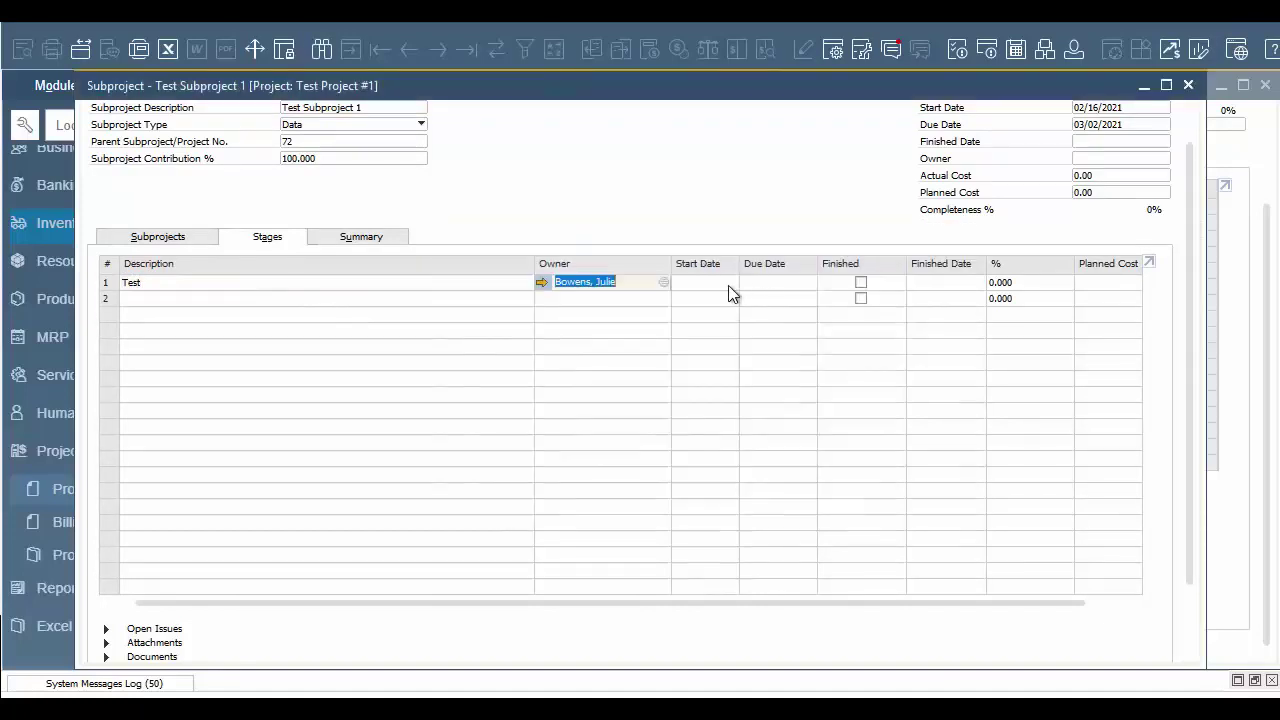
Set the subproject stage's start date to 02/16/2021 and its due date to 02/23/2021
click(731, 283)
click(731, 283)
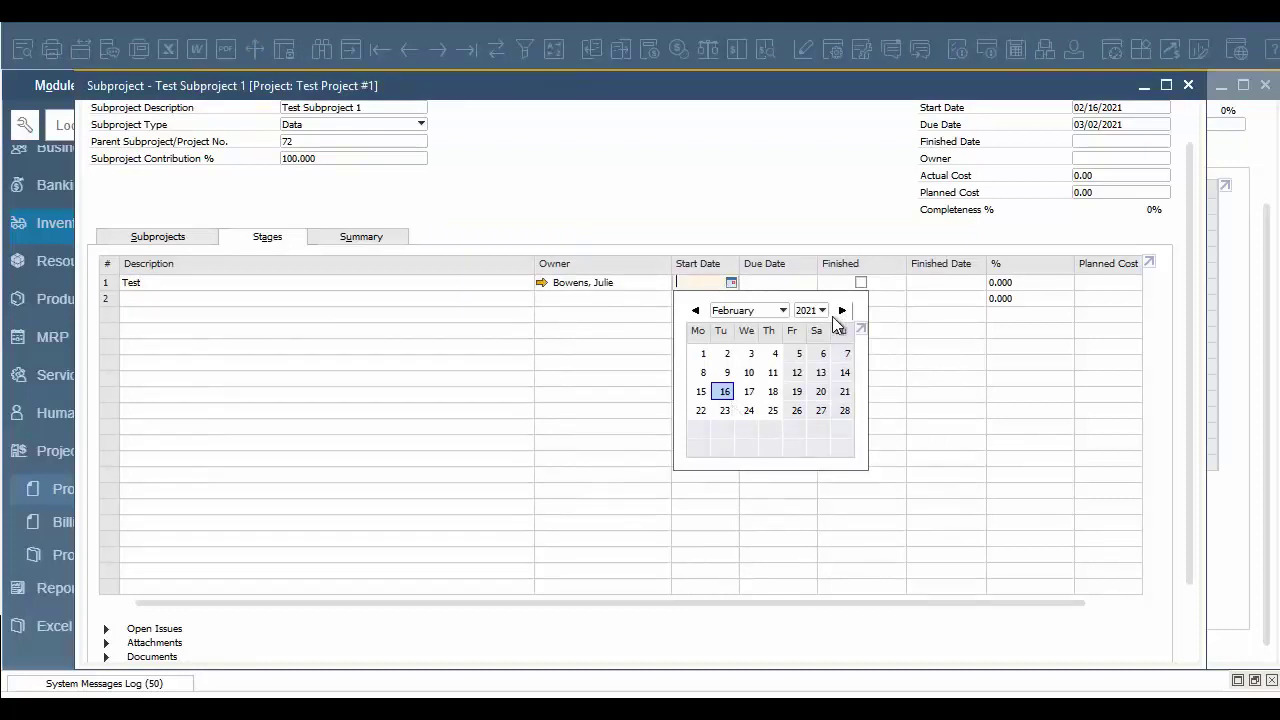
click(725, 391)
click(789, 282)
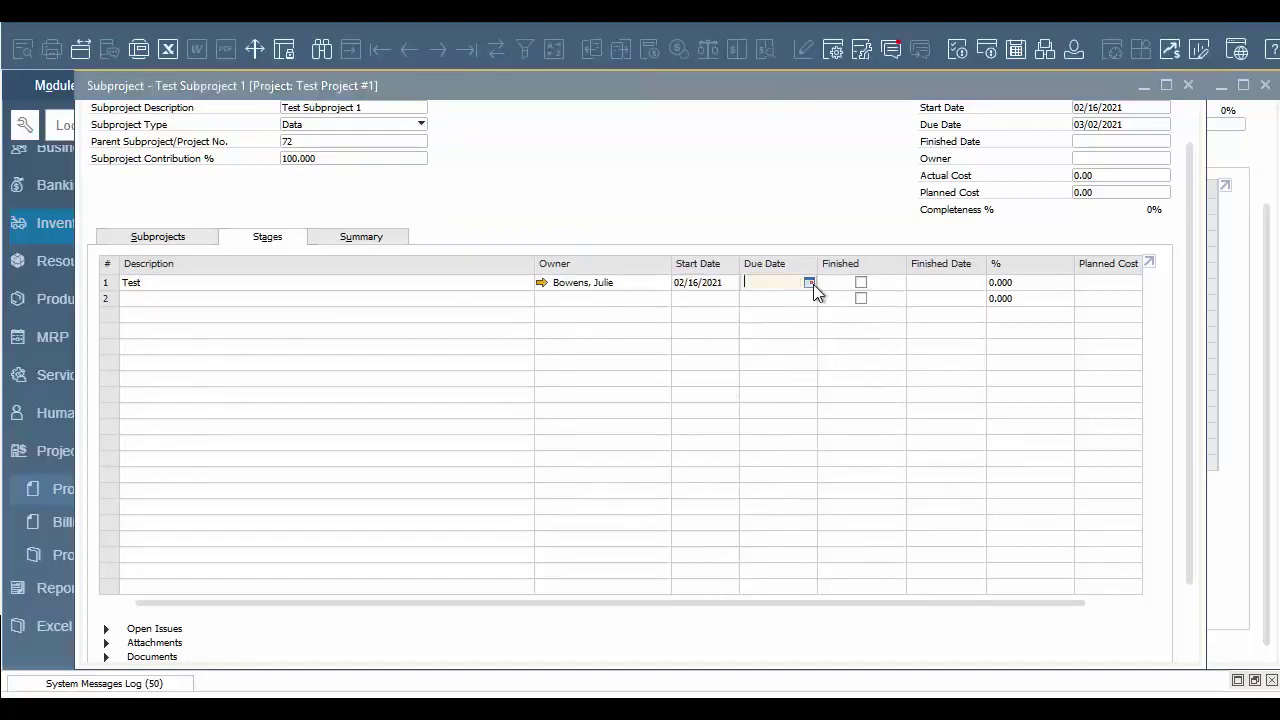
click(810, 283)
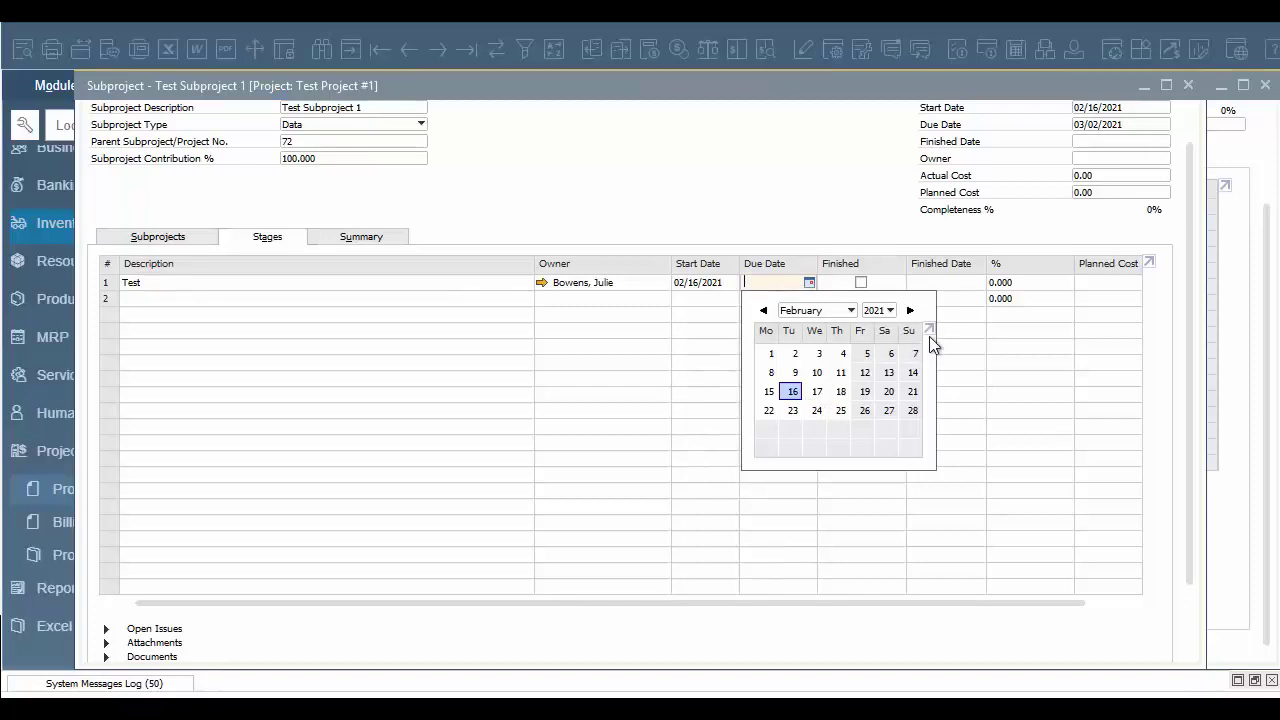
click(793, 410)
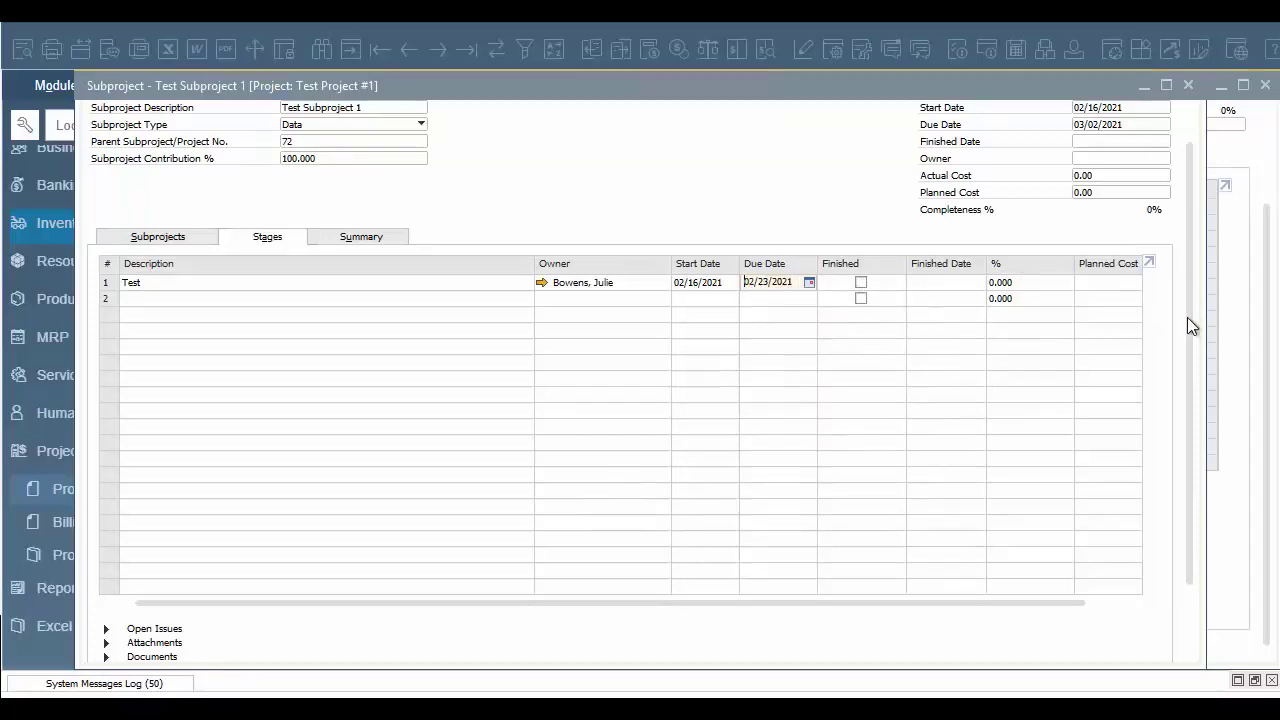
Add the completed subproject with its stage to Test Project #1
drag(1187, 317, 1192, 400)
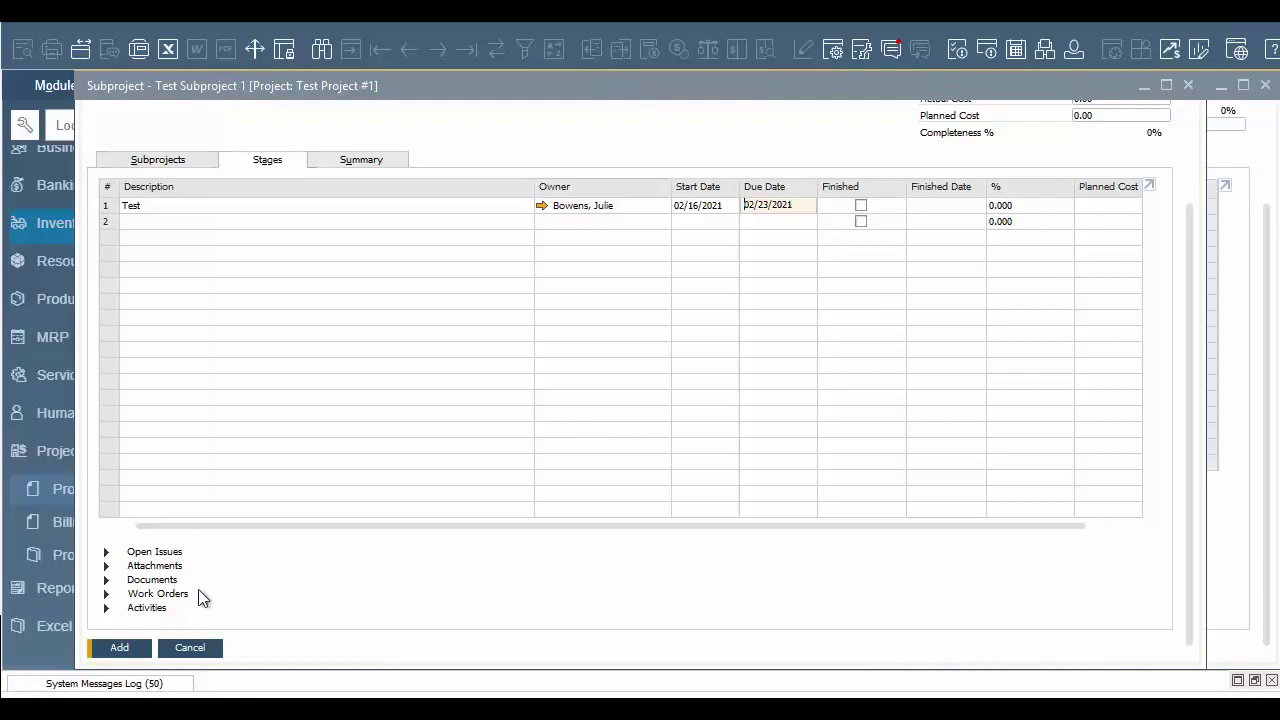
click(138, 652)
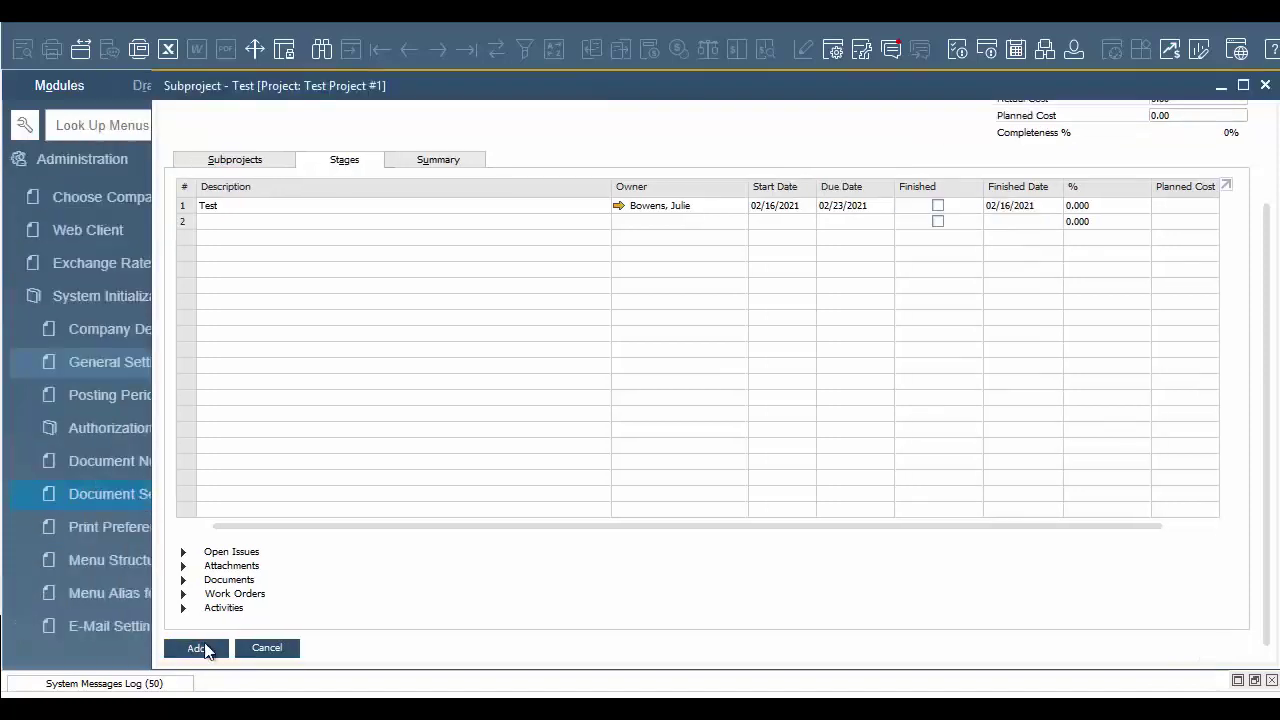
click(205, 647)
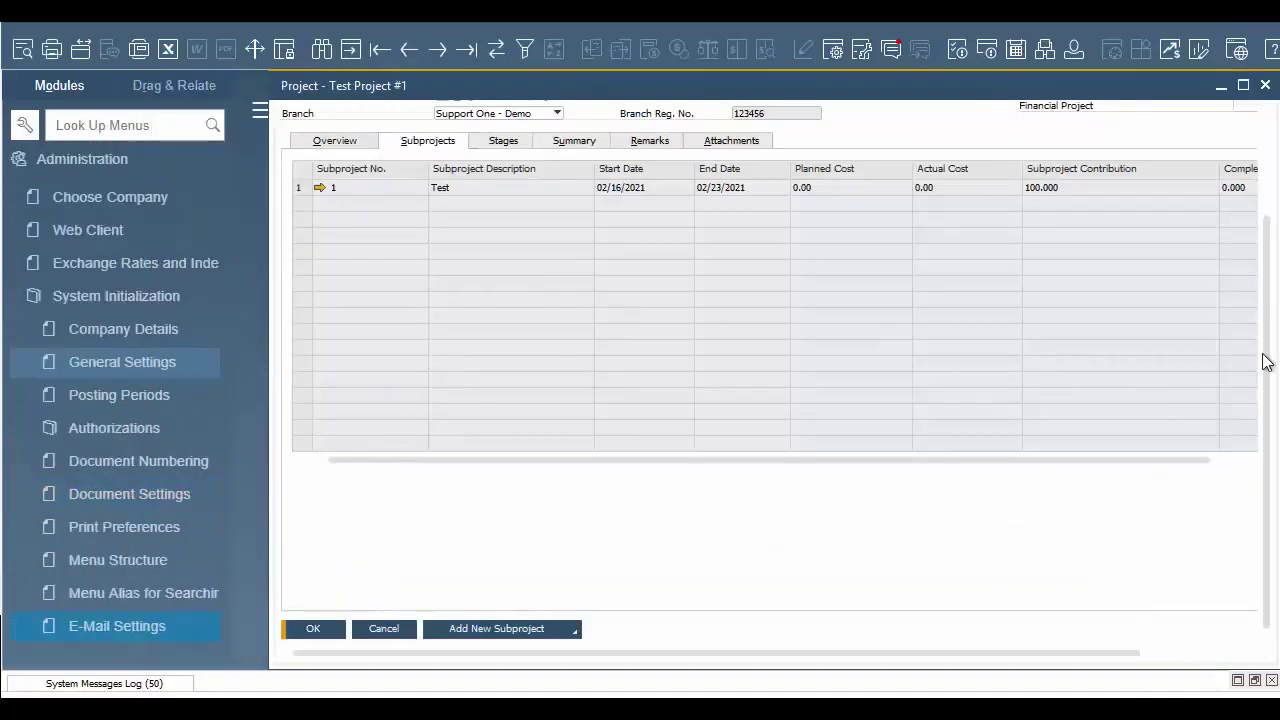
Open the Test subproject's details from the project's overview
drag(1266, 362, 1272, 233)
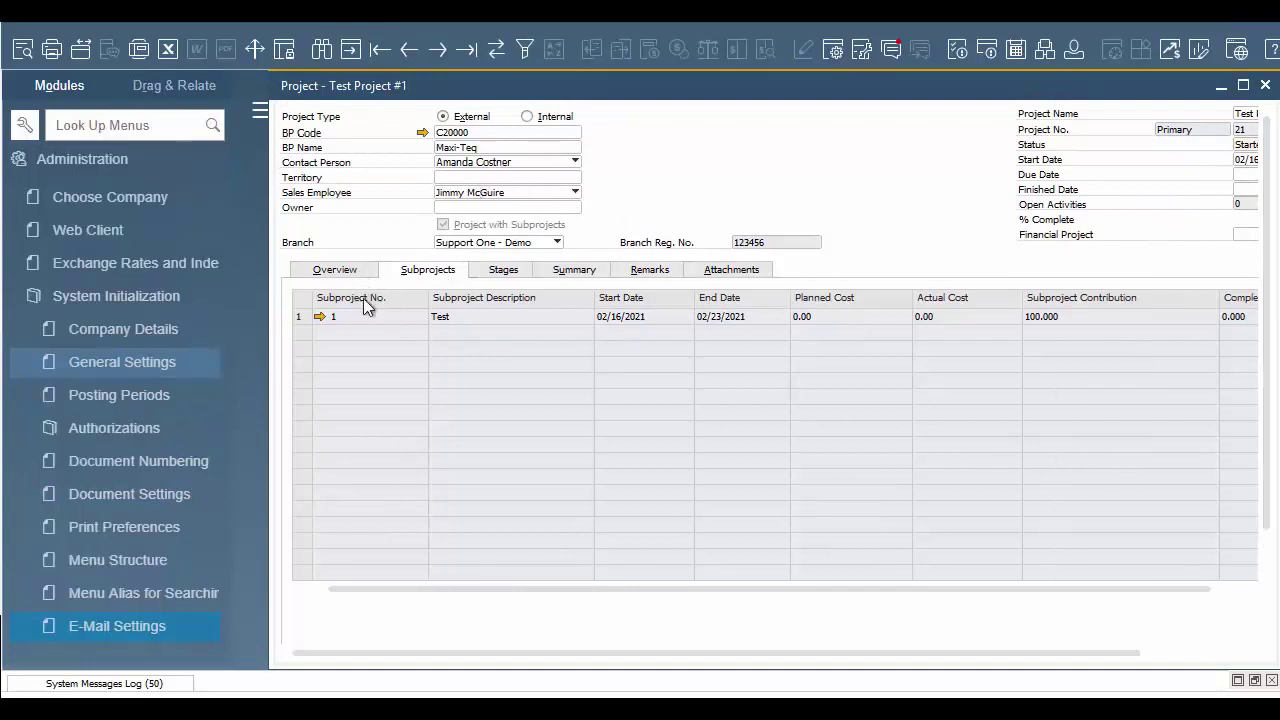
click(337, 277)
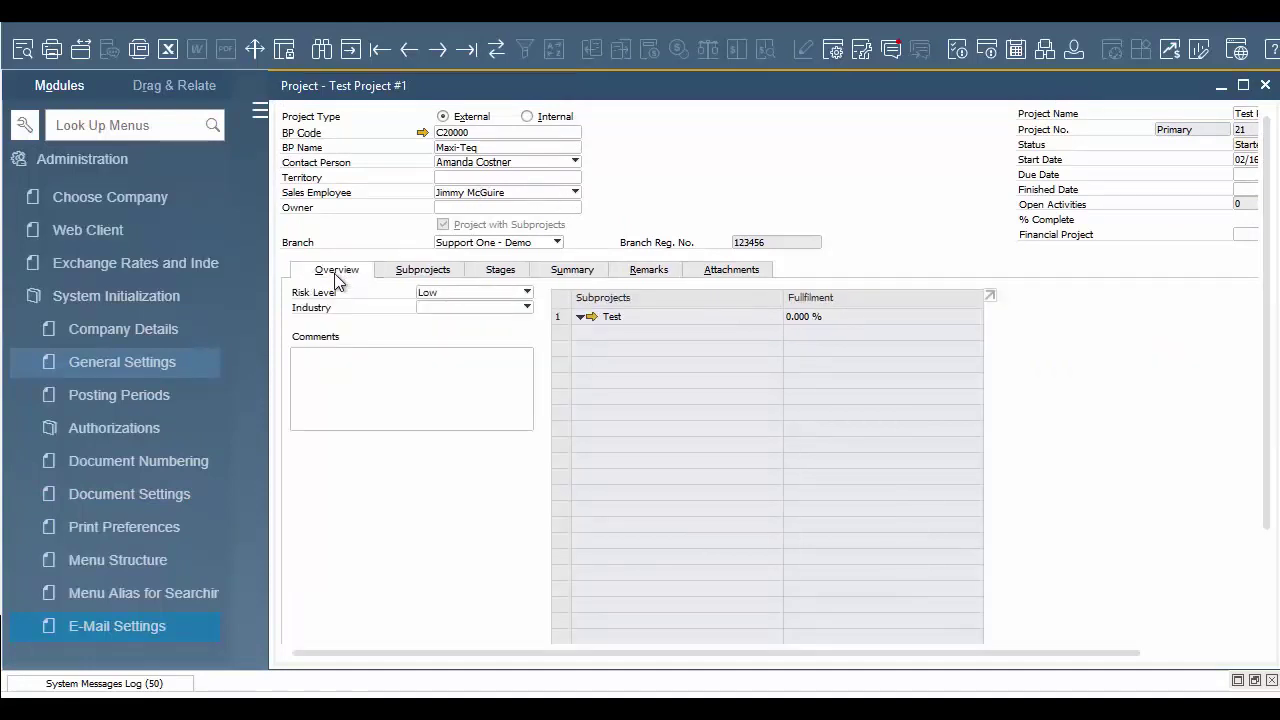
click(591, 316)
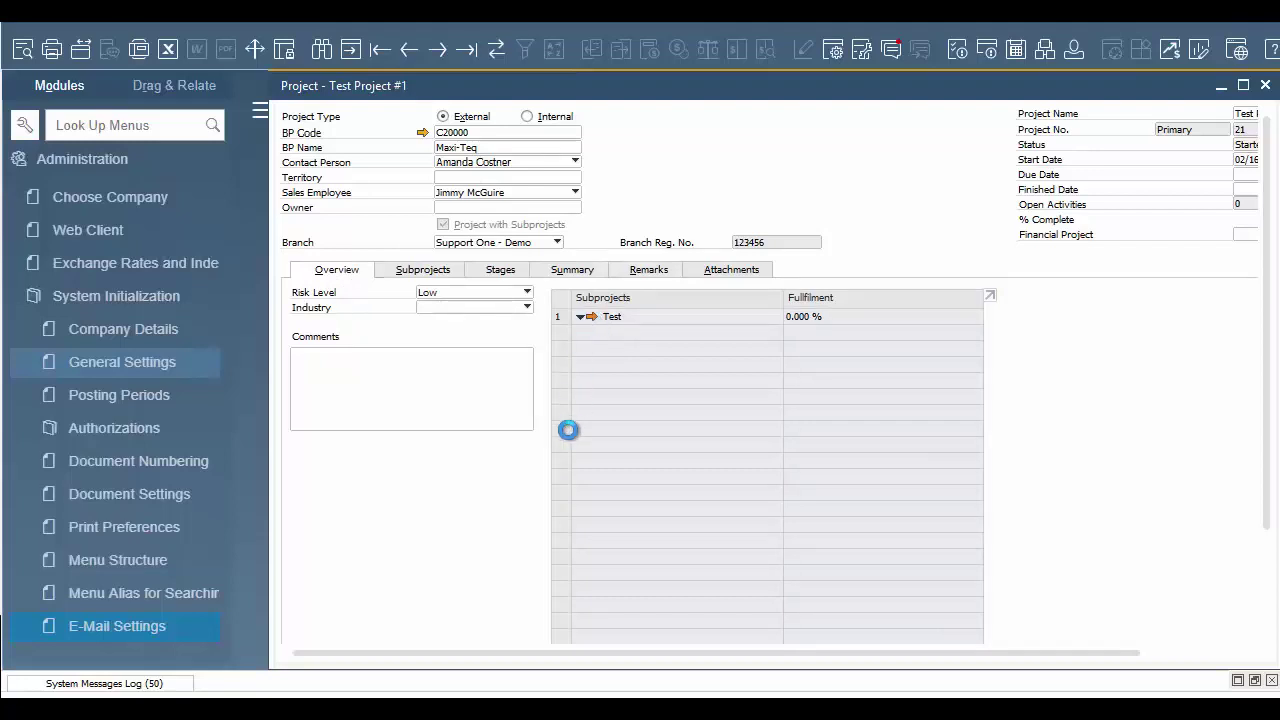